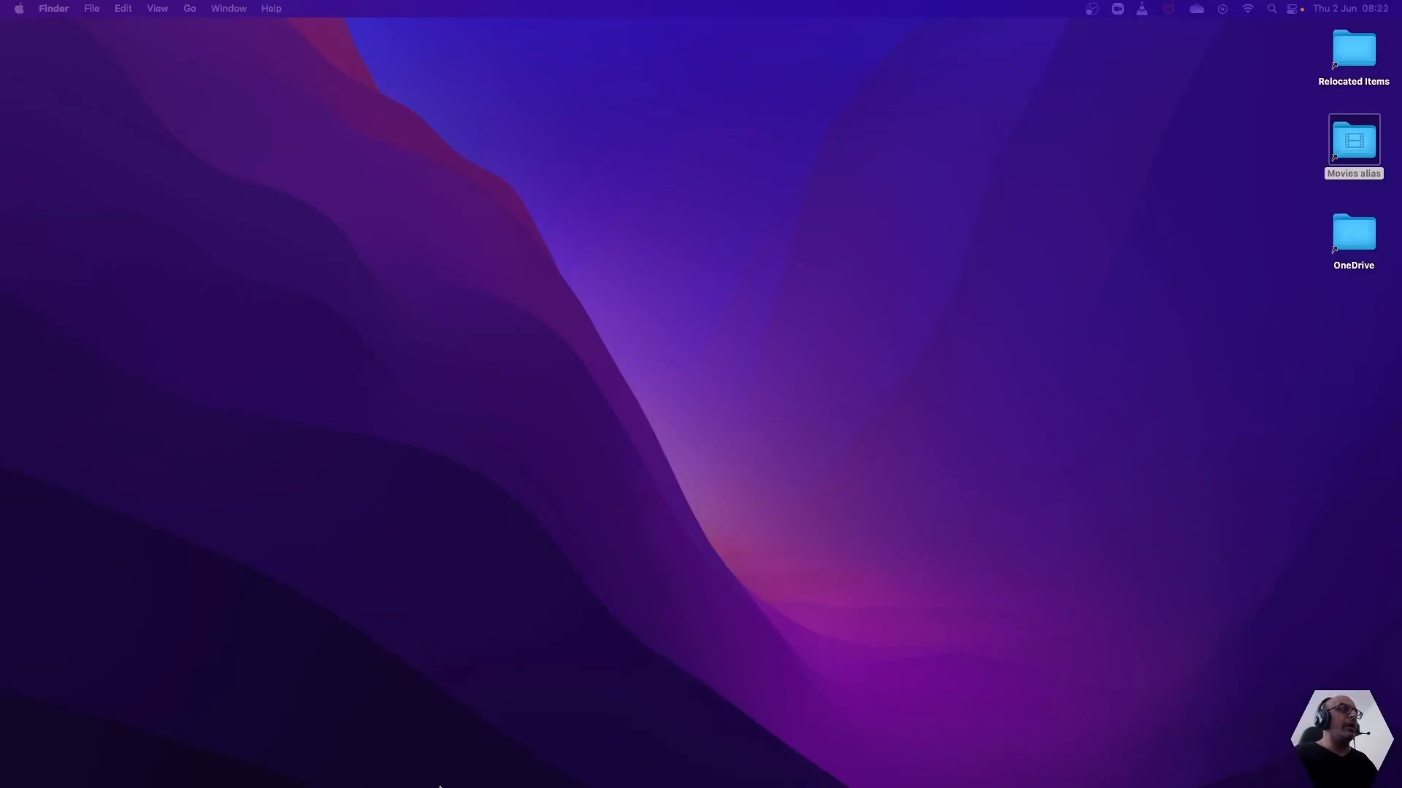
# Connect full screen to the saved remote computer "PC" in Microsoft Remote Desktop and switch to Oracle VM VirtualBox Manager there
pyautogui.moveTo(458, 787)
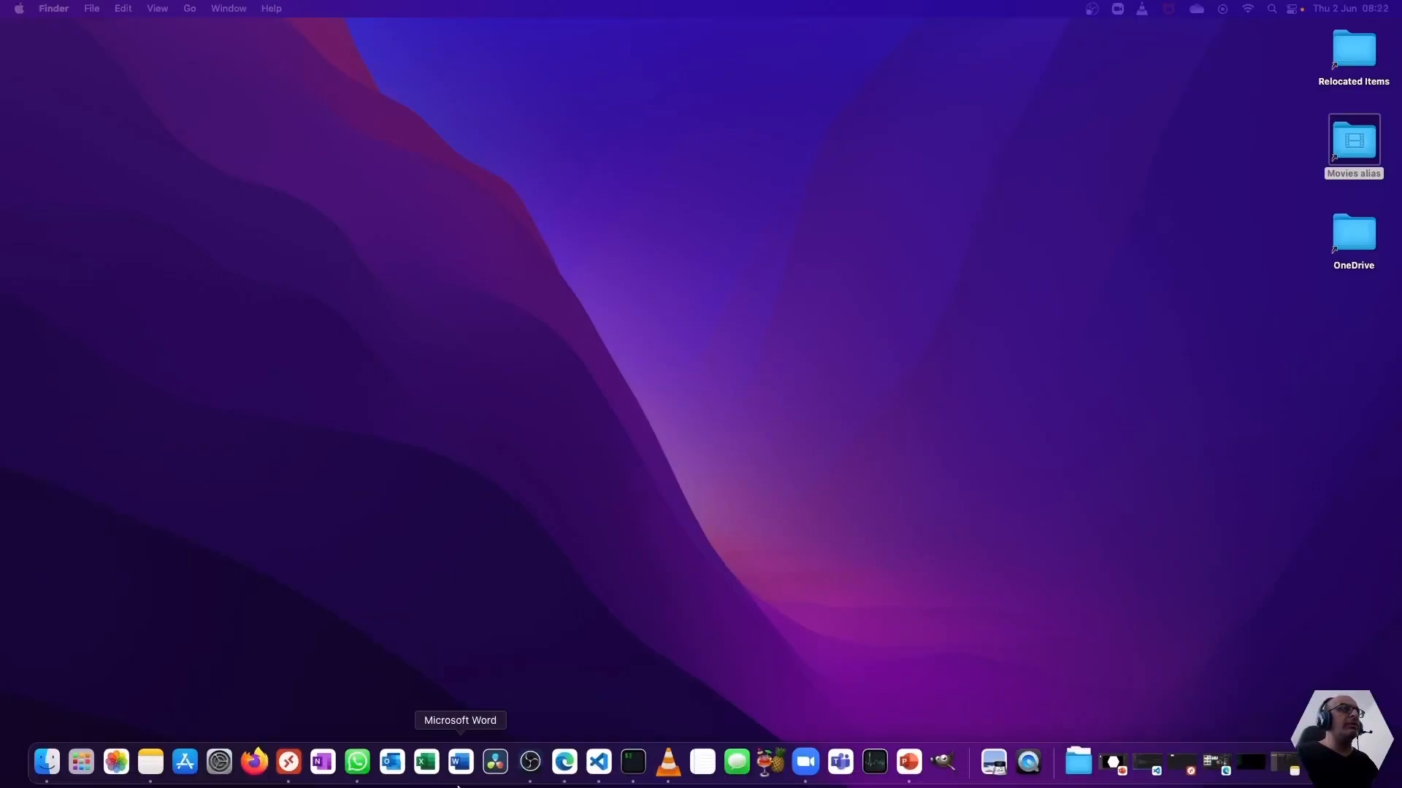
pyautogui.click(1188, 766)
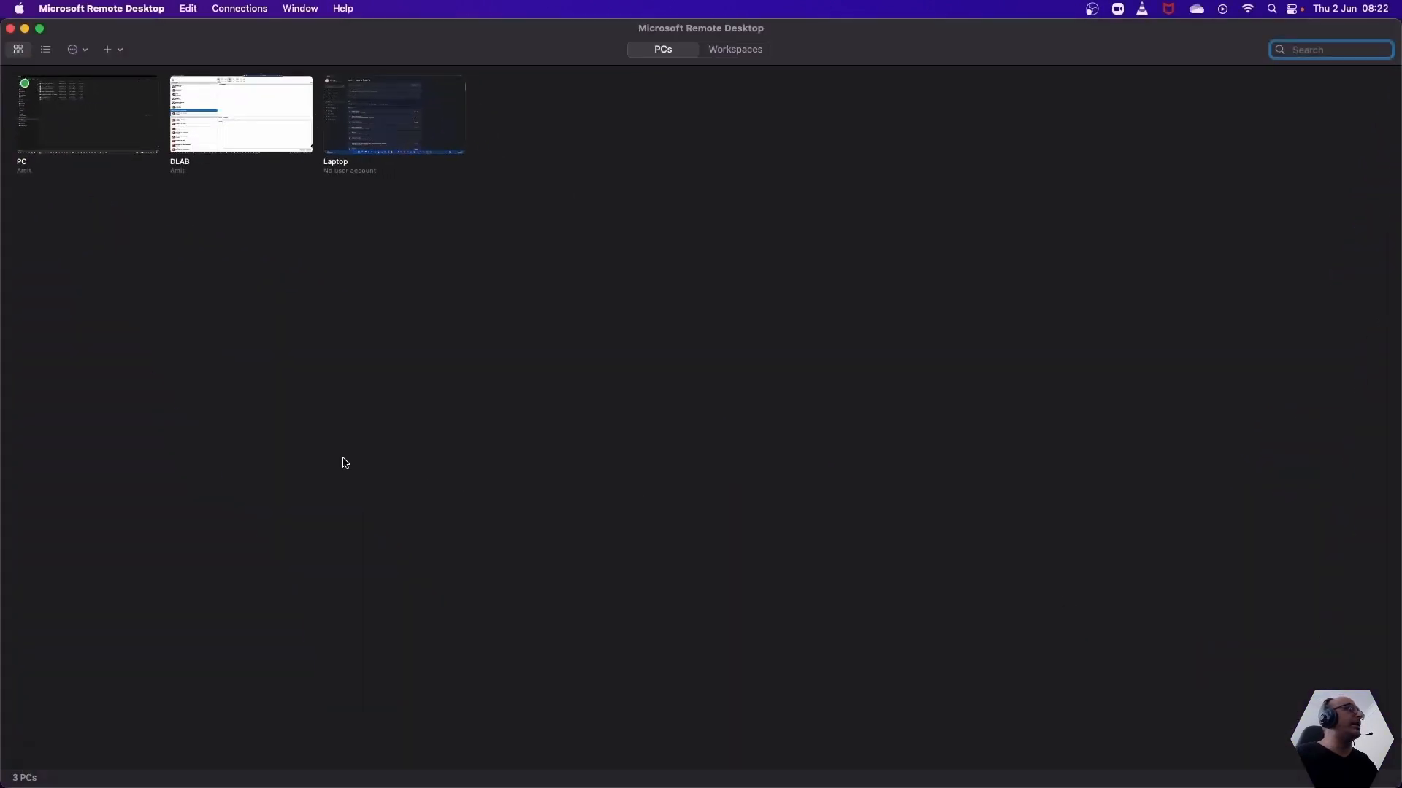
pyautogui.doubleClick(80, 114)
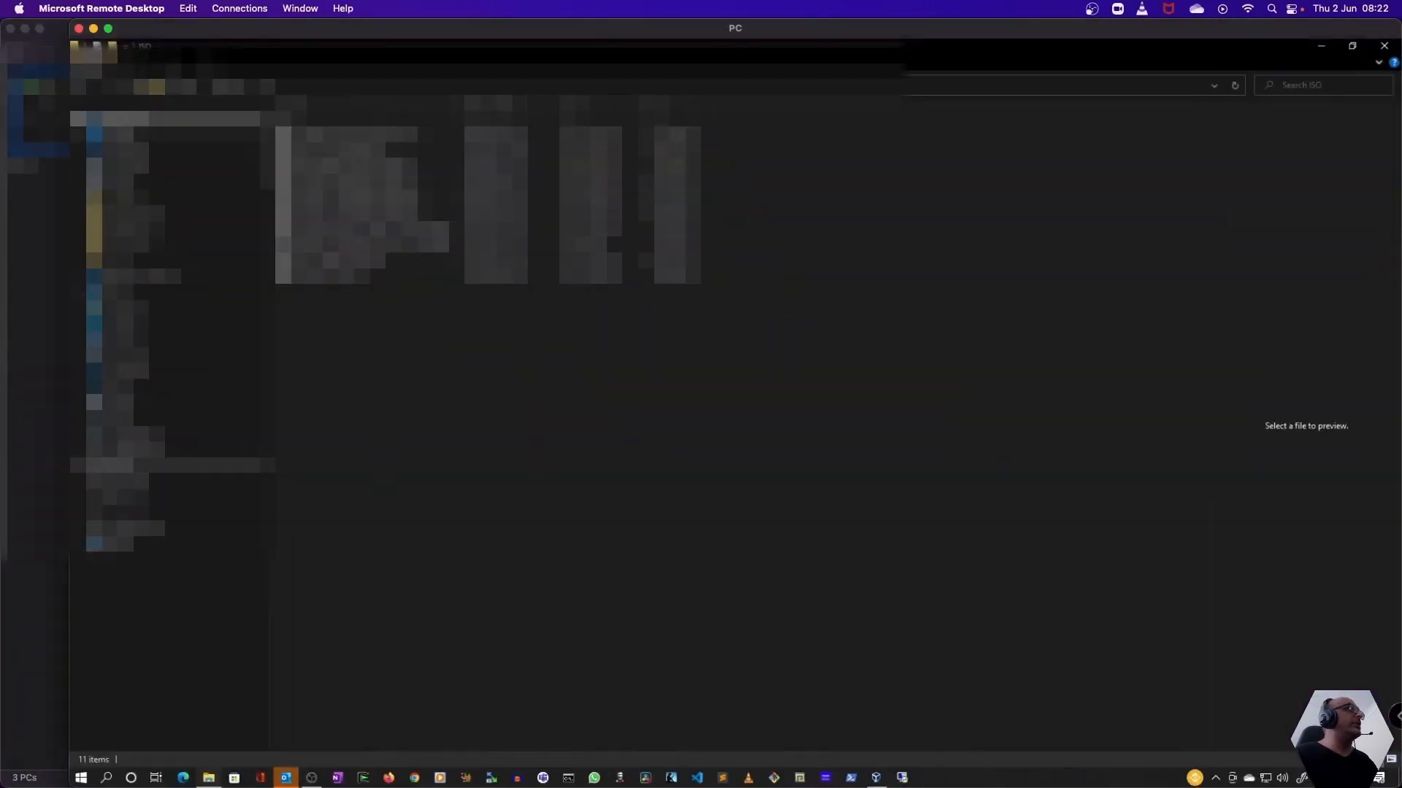
pyautogui.click(109, 29)
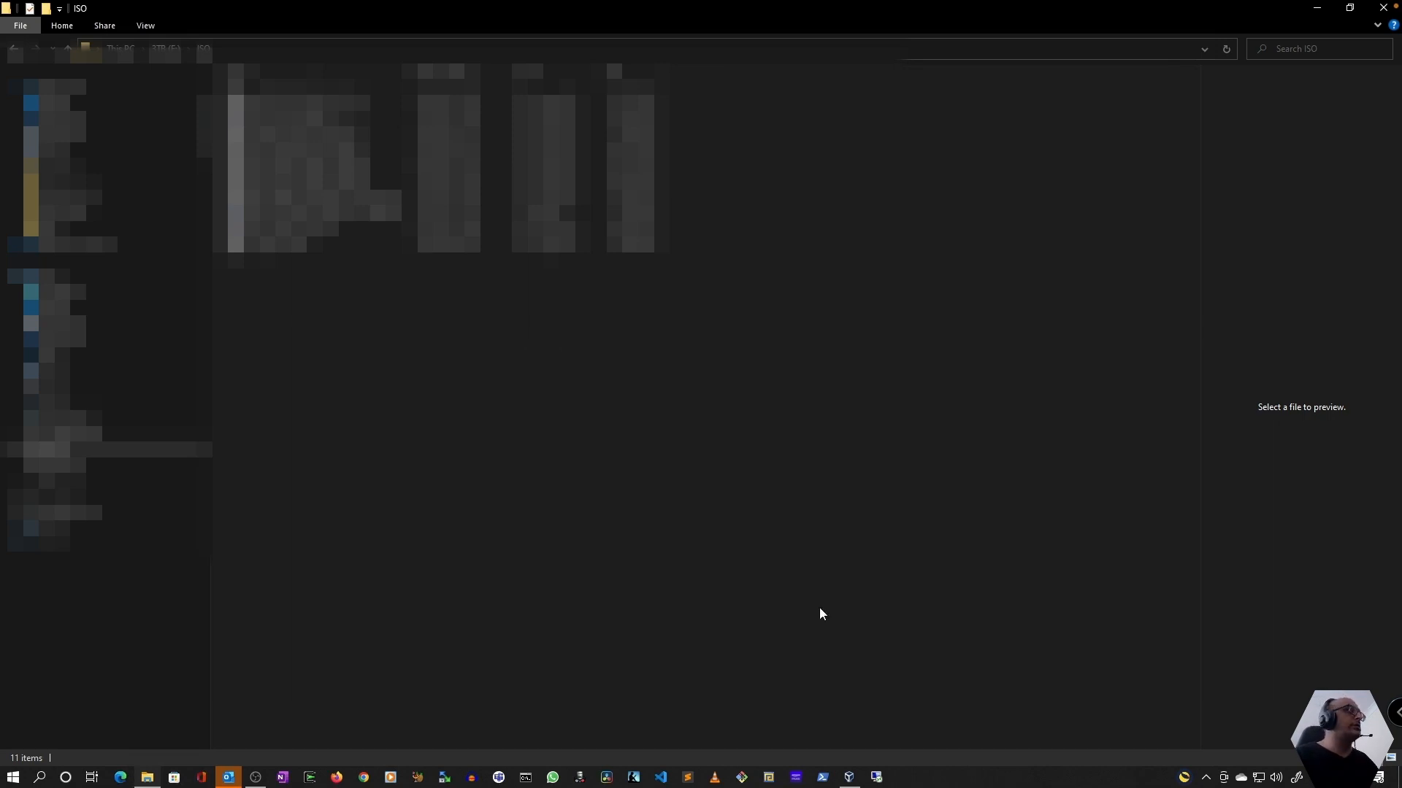
pyautogui.click(851, 778)
# Collapse the "Red Hat 2021 New Lab Template" and "Linux 2021 New Lab" groups in the virtual machine list
pyautogui.click(116, 230)
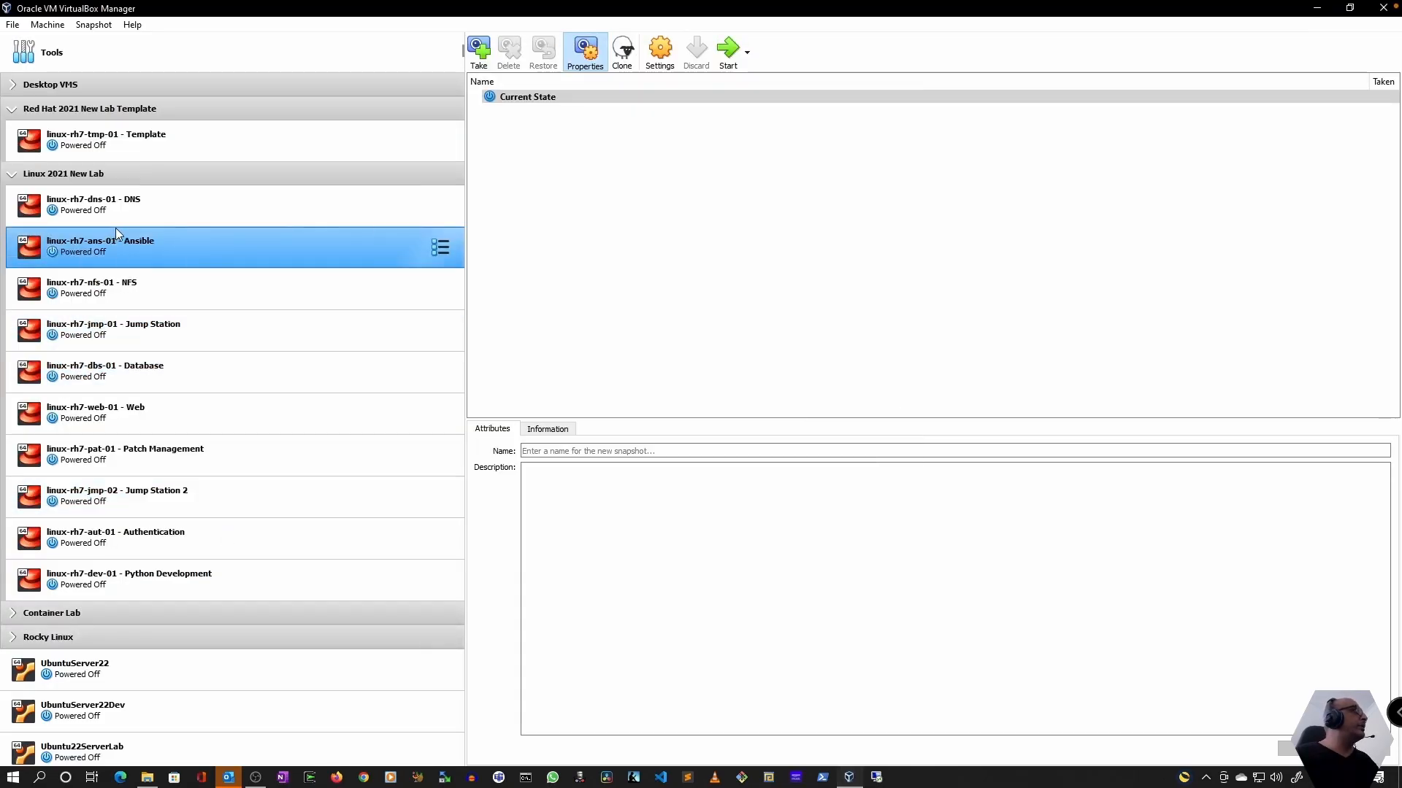
pyautogui.click(223, 197)
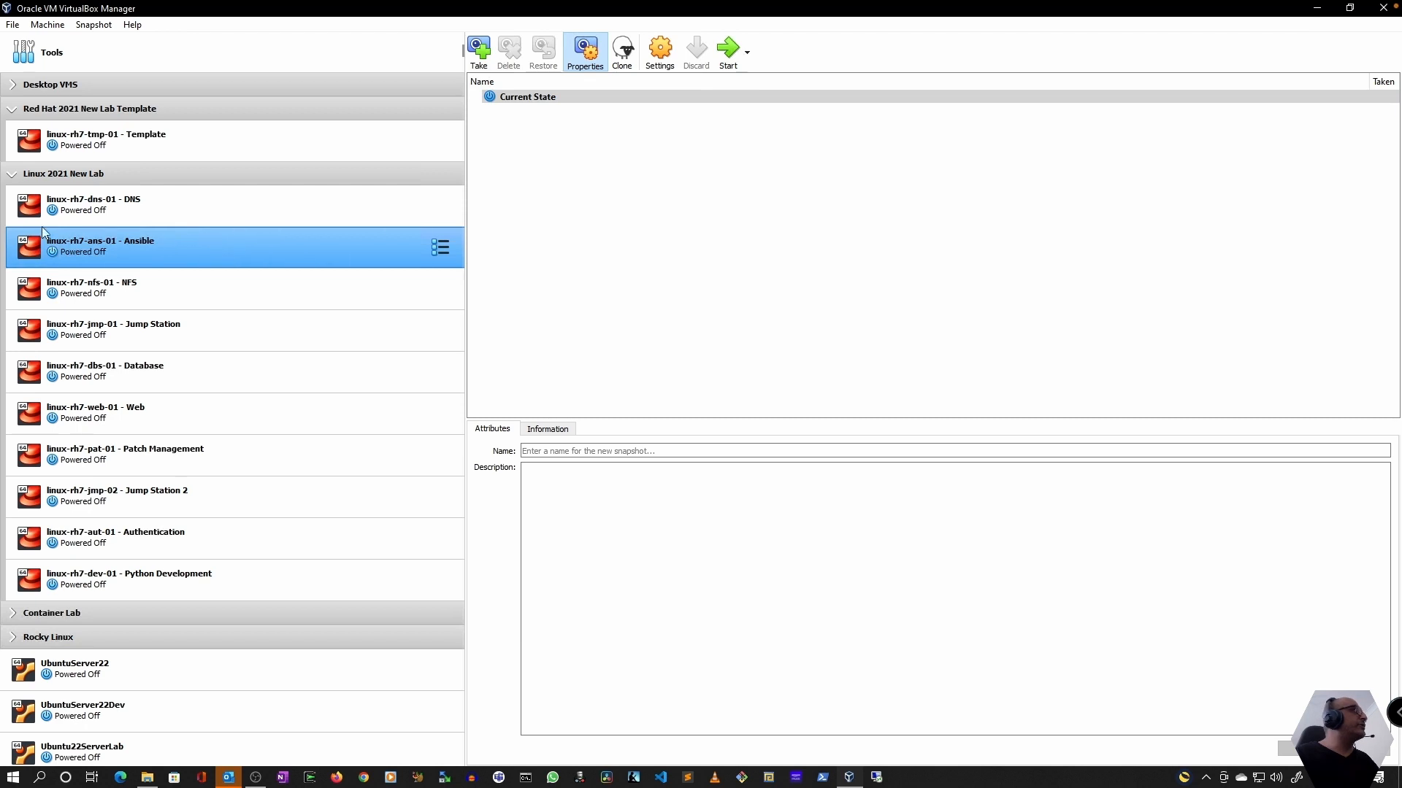
pyautogui.click(13, 85)
pyautogui.click(12, 88)
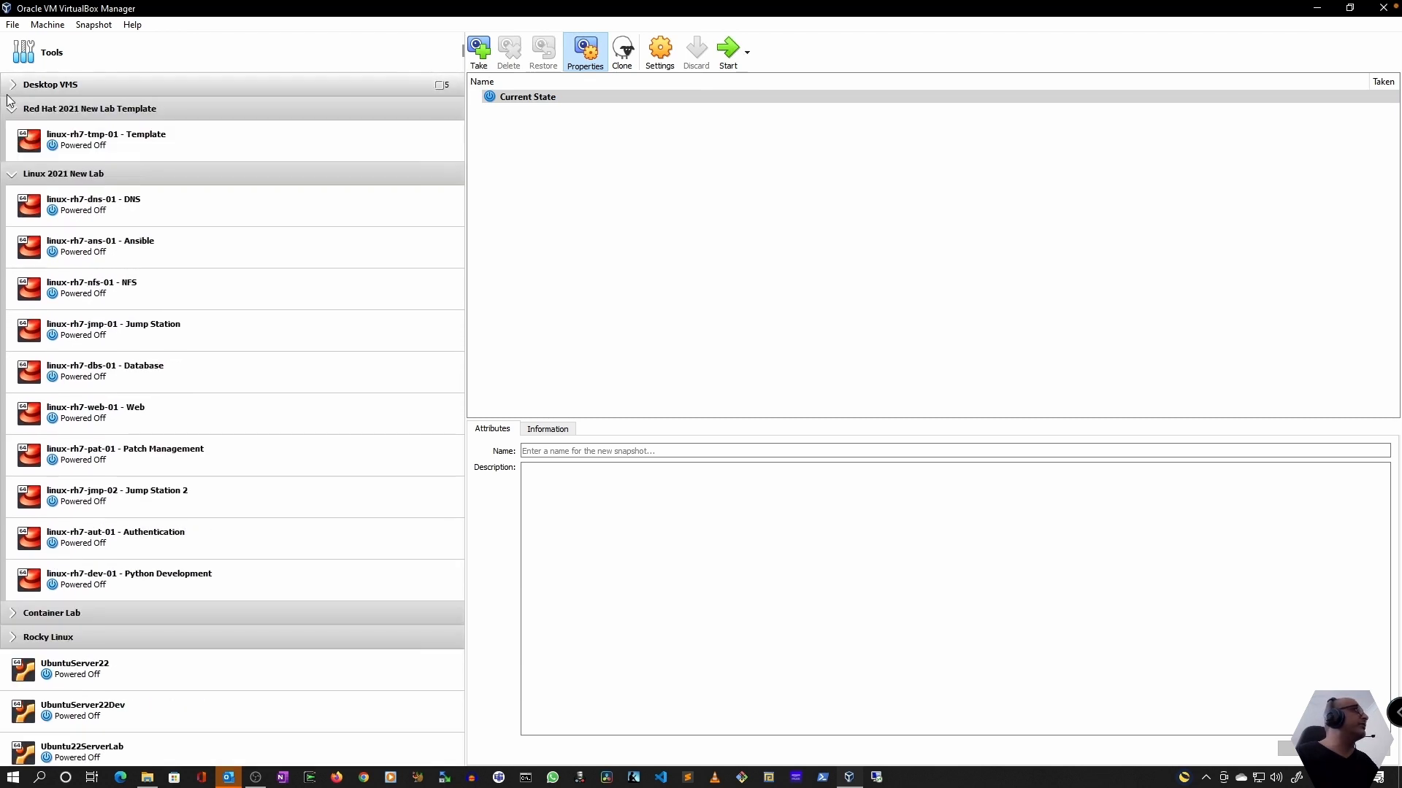
pyautogui.click(9, 109)
pyautogui.click(12, 109)
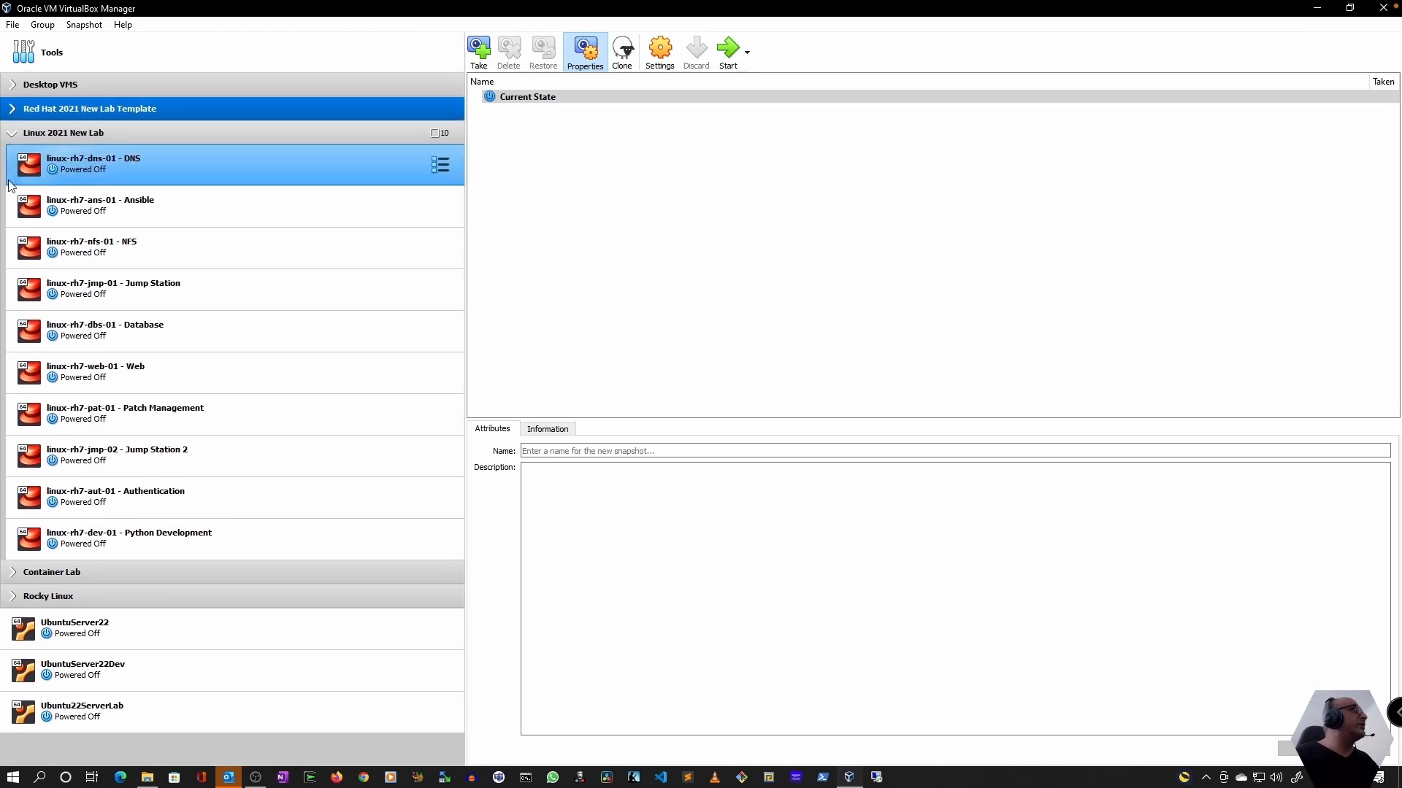
pyautogui.click(13, 136)
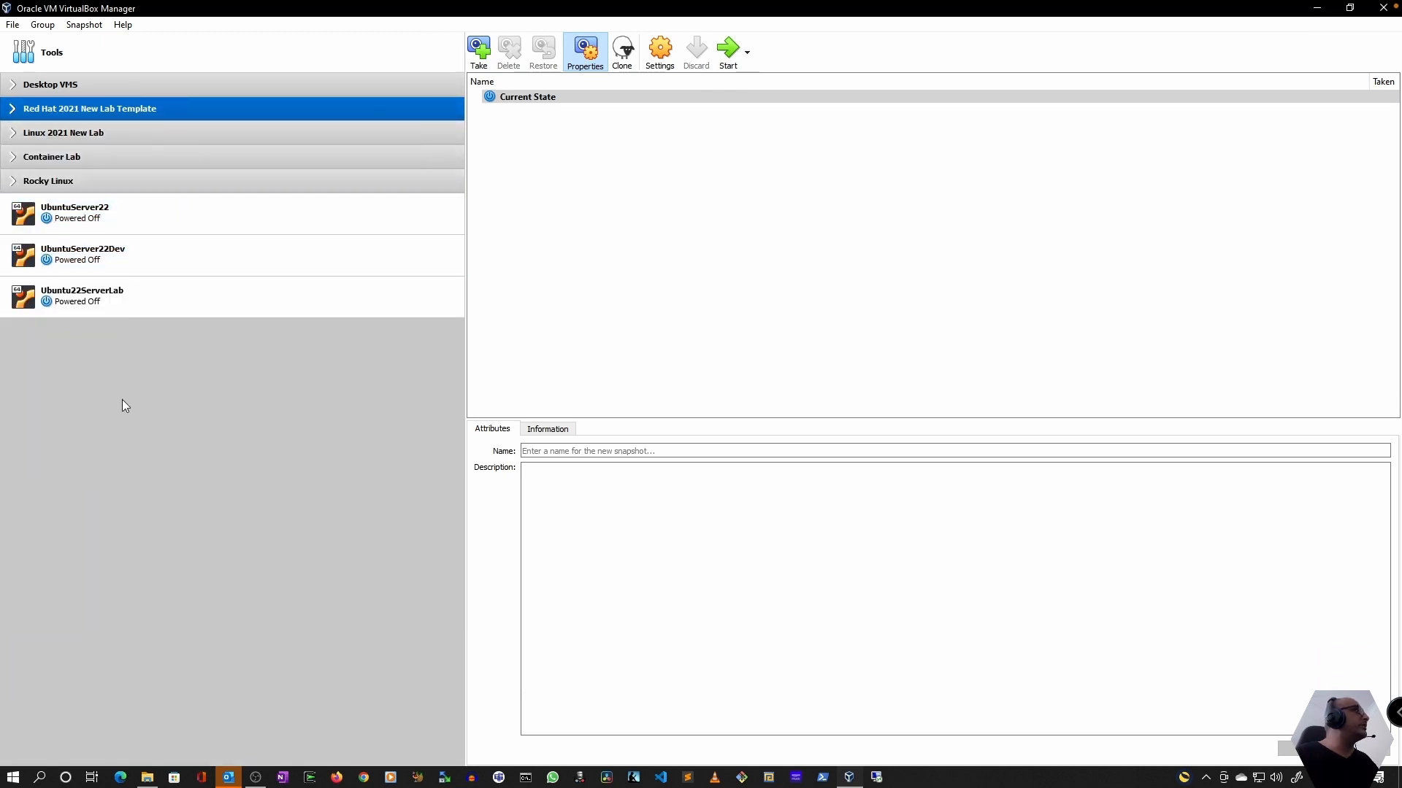
# Start creating a new virtual machine and name it Ubuntu22Desktop
pyautogui.click(311, 68)
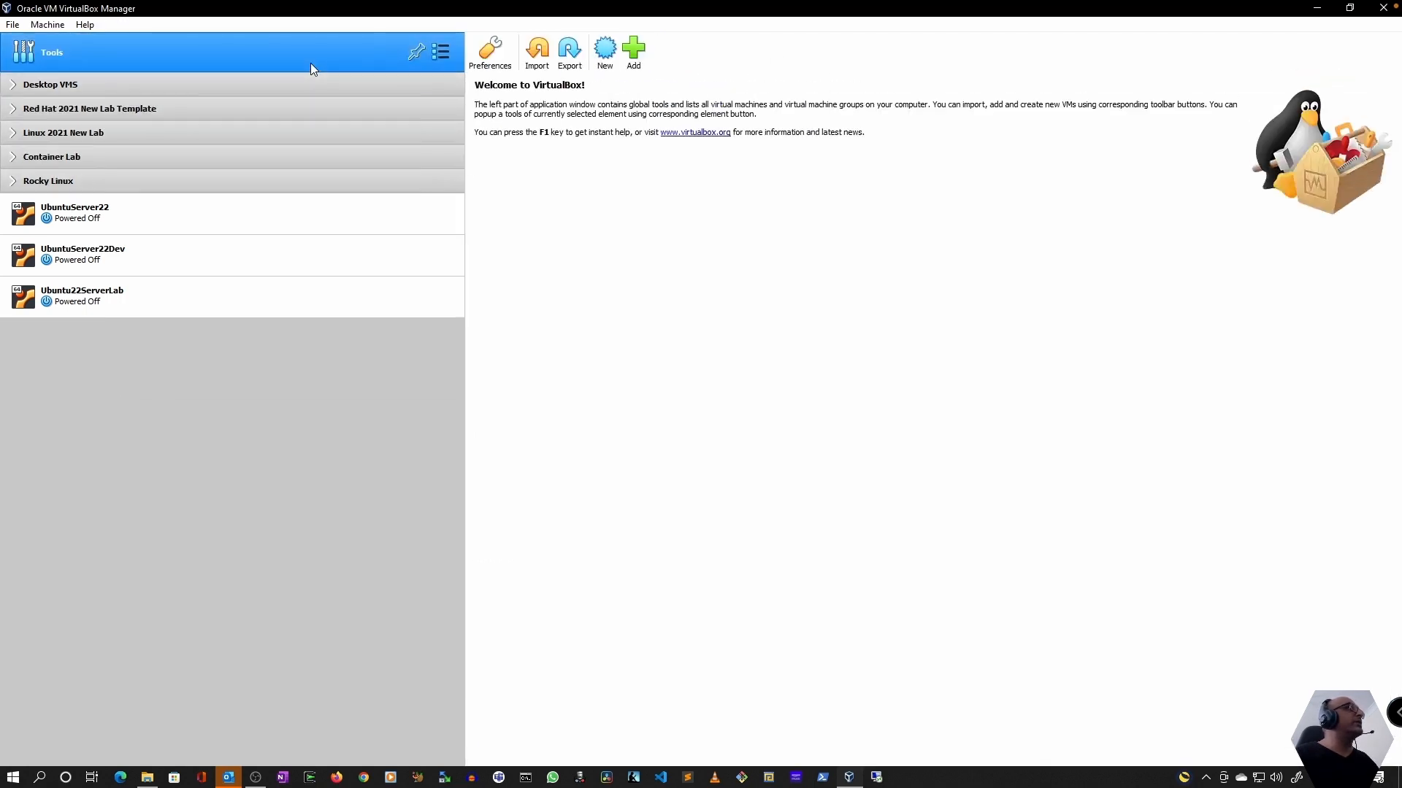
pyautogui.click(609, 52)
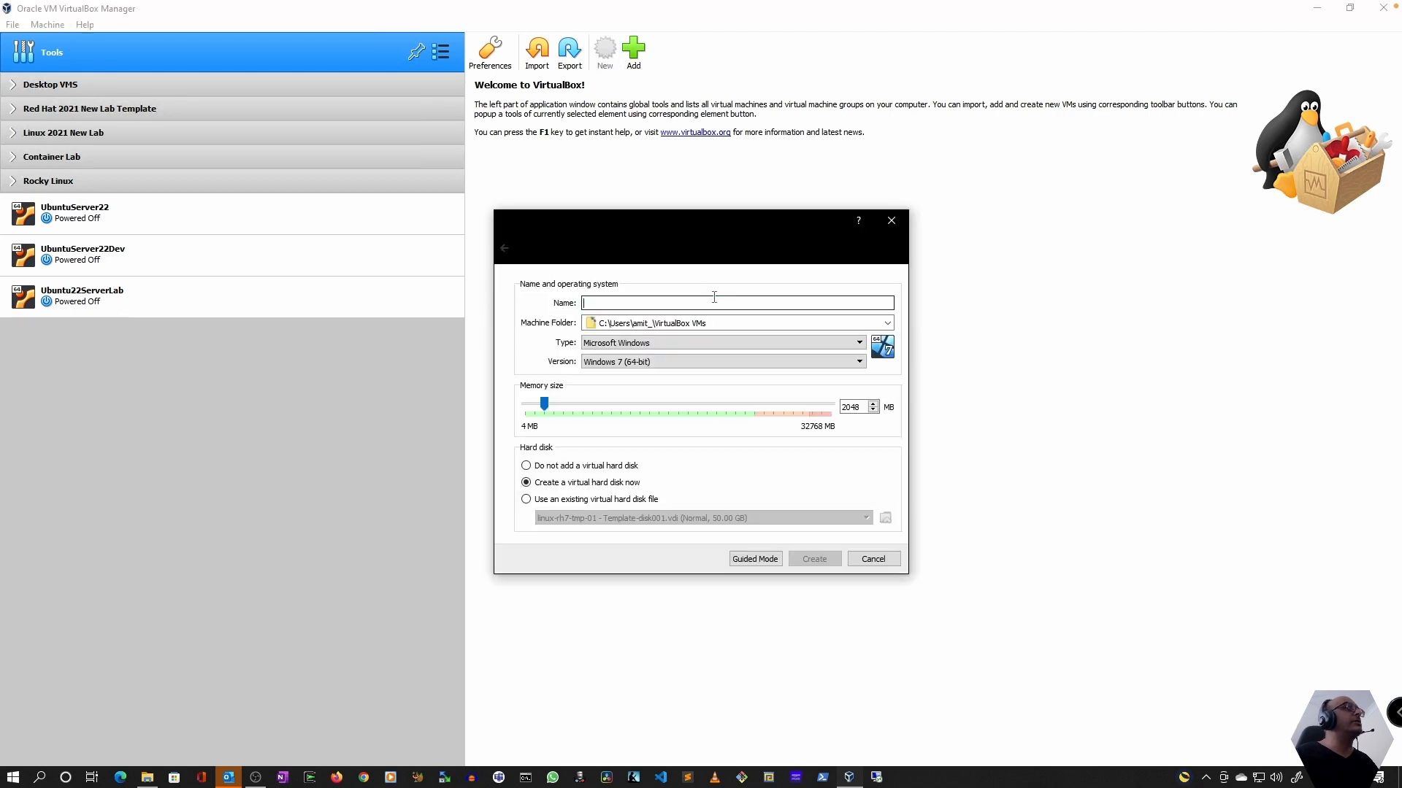
pyautogui.write('U')
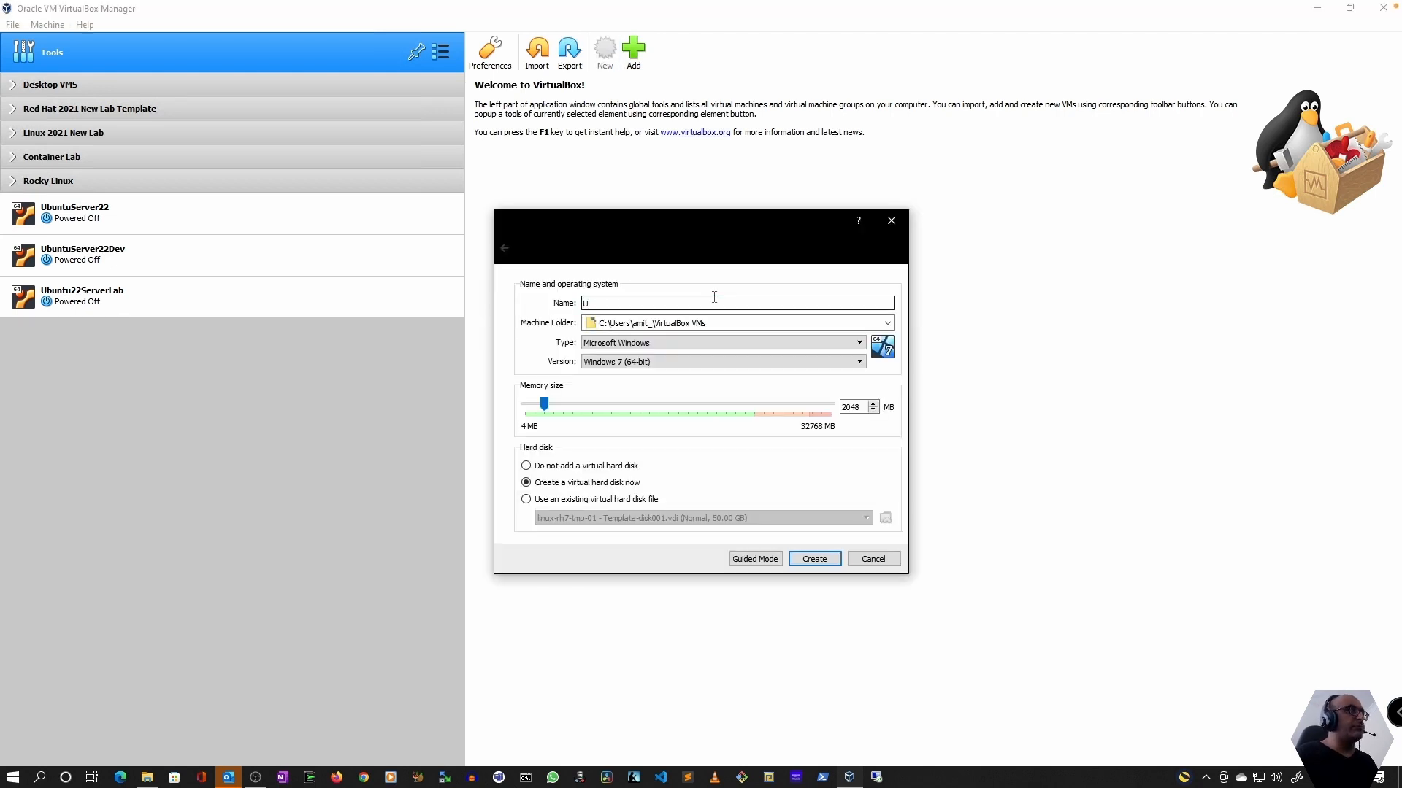
pyautogui.write('buntu2')
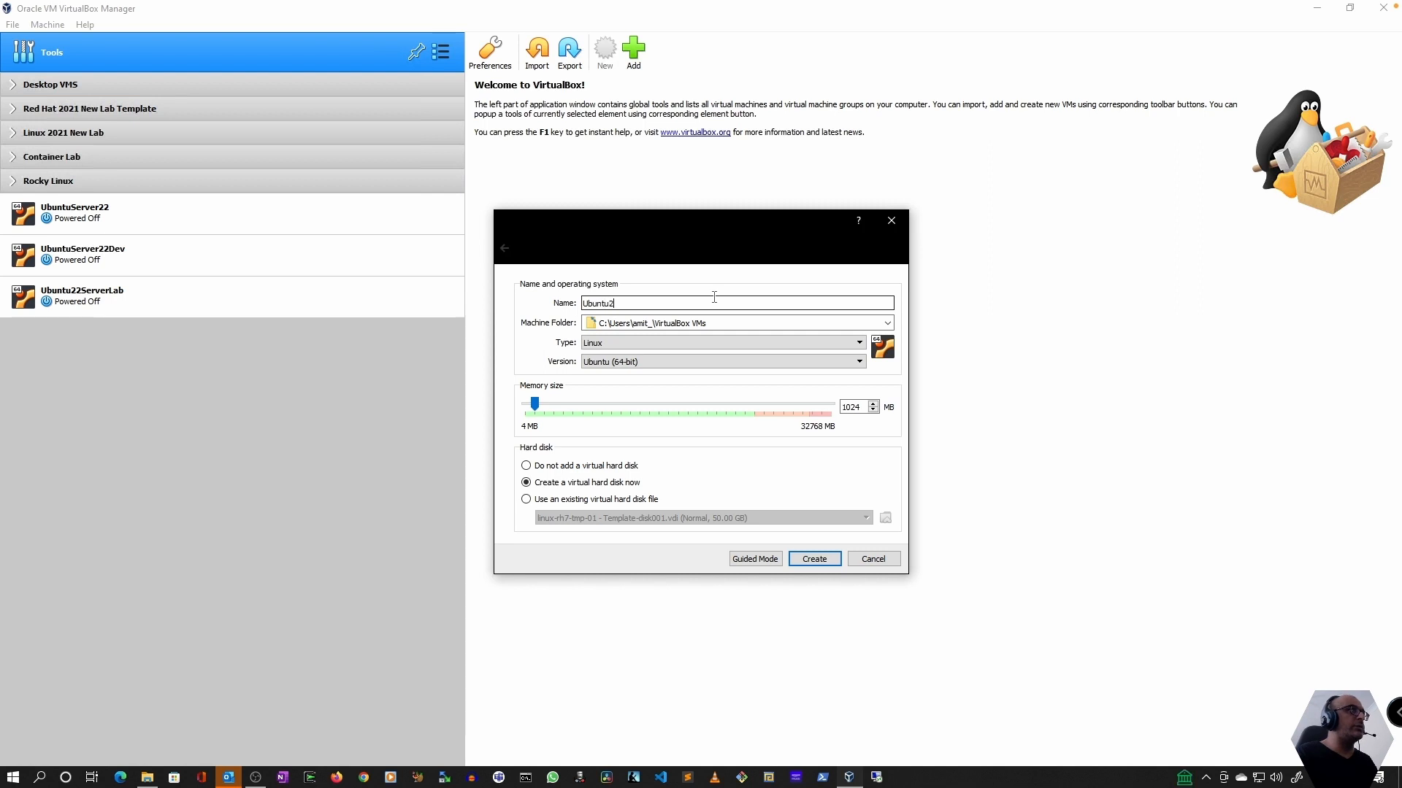
pyautogui.write('2Desktop')
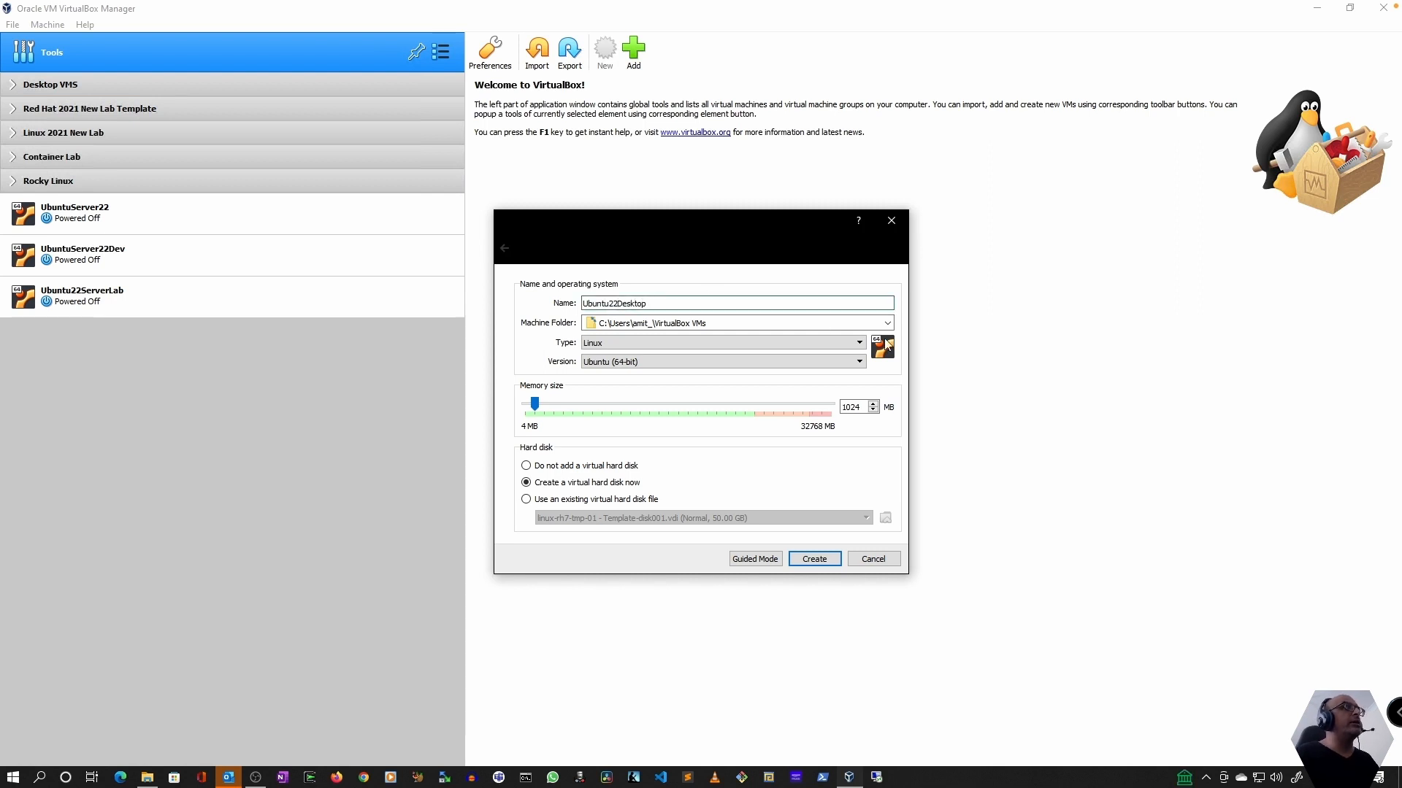
# Set the new machine's folder to S:\VirtualBox VMs by browsing to it
pyautogui.click(887, 323)
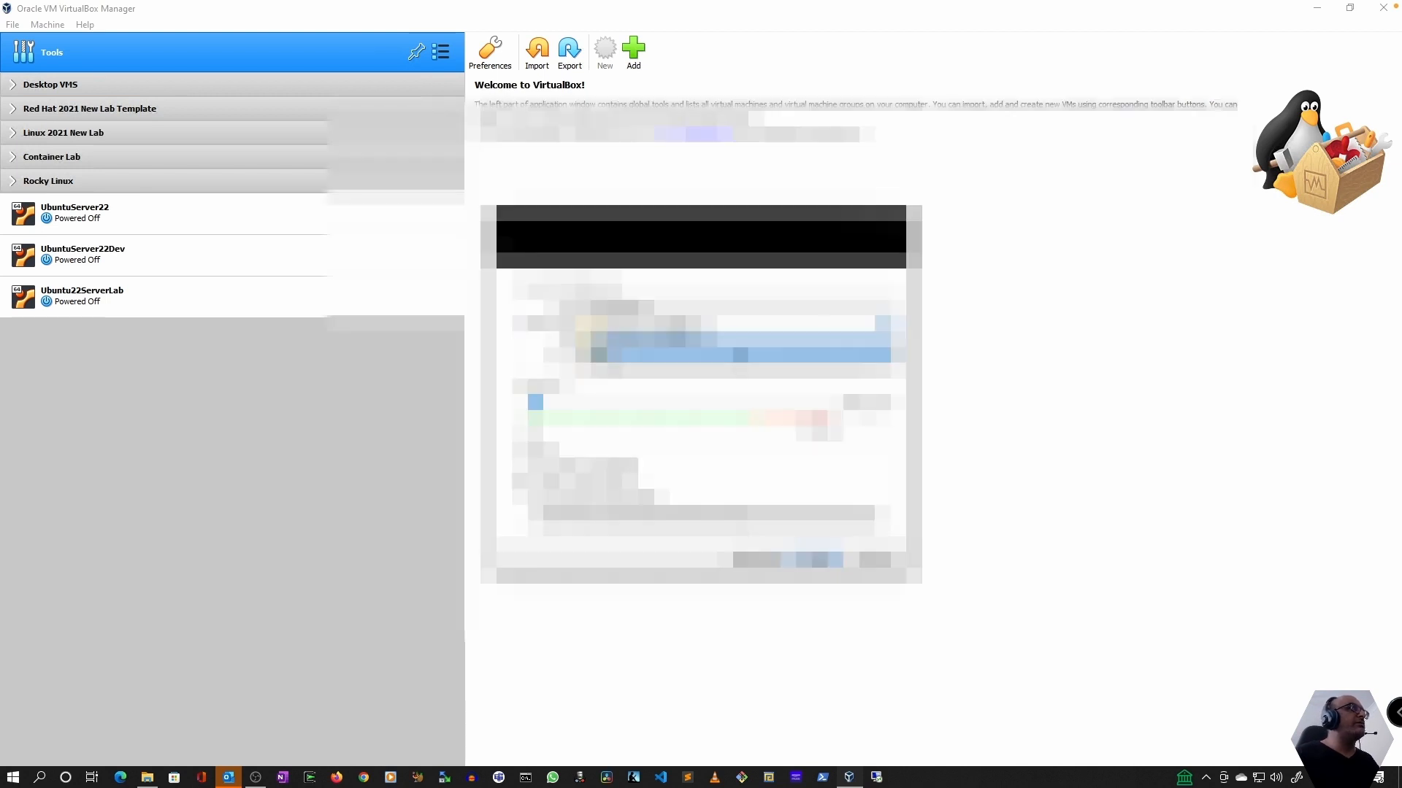
pyautogui.click(738, 349)
pyautogui.scroll(-3, 549, 462)
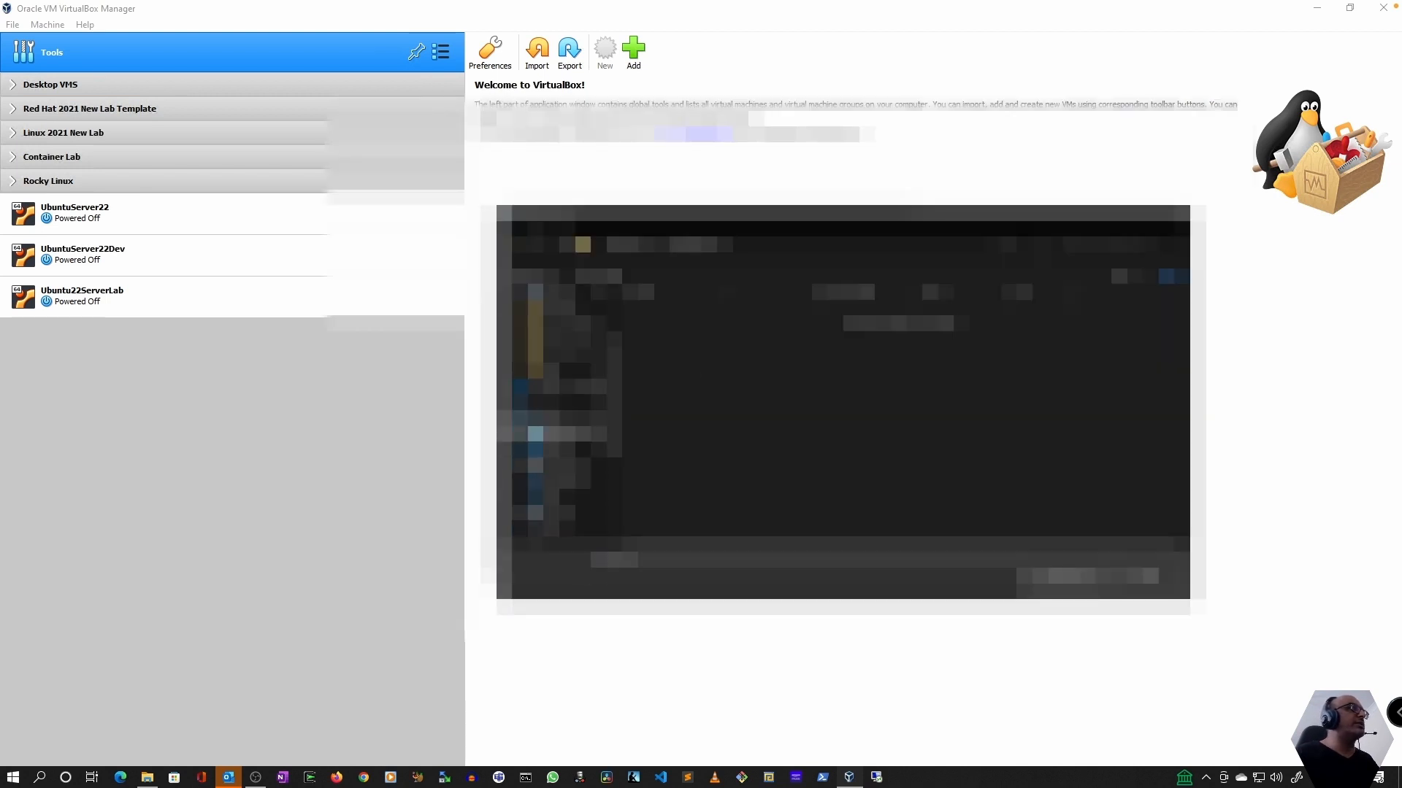
pyautogui.click(562, 517)
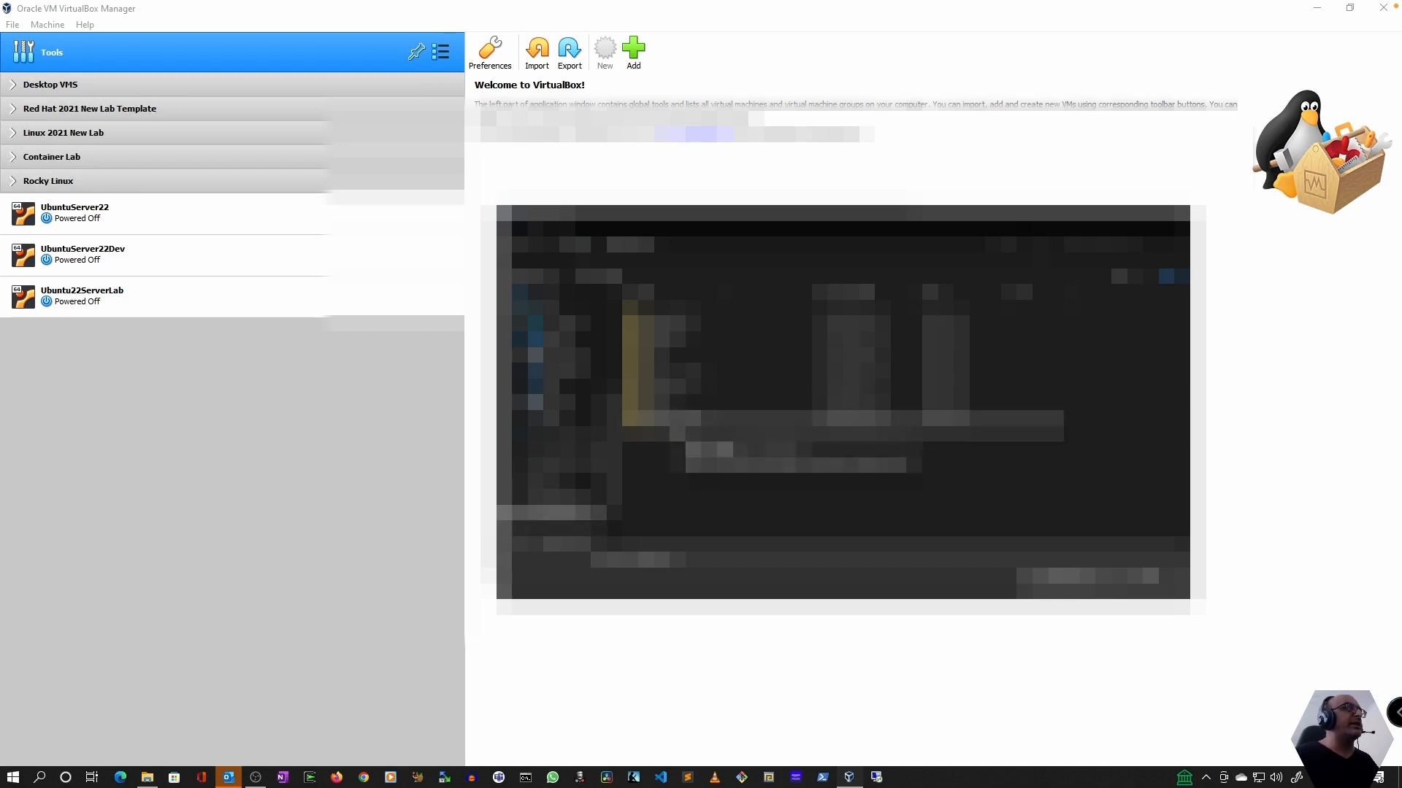
pyautogui.doubleClick(675, 426)
pyautogui.click(1053, 581)
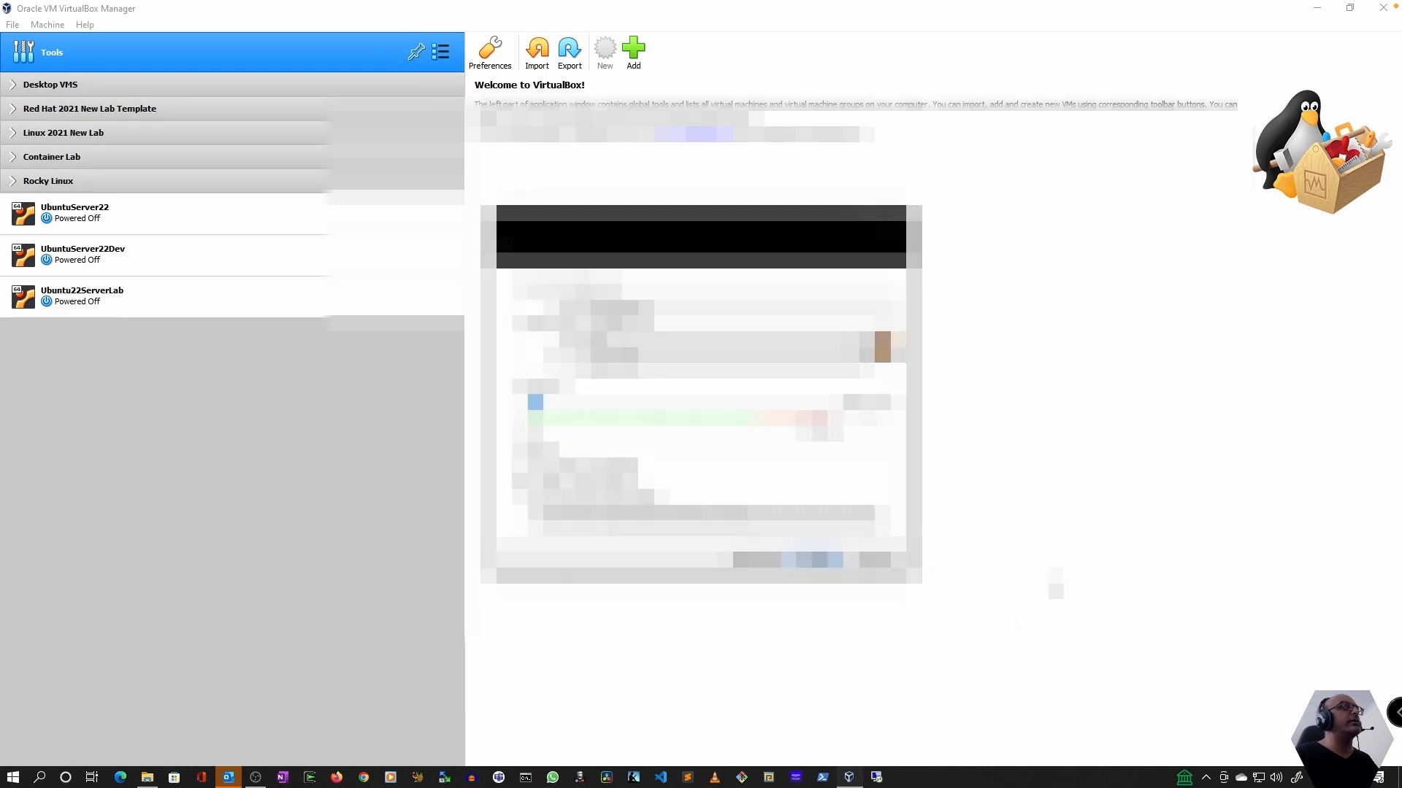
# Set the machine's memory size to 6144 MB and proceed to creating its virtual hard disk
pyautogui.doubleClick(860, 407)
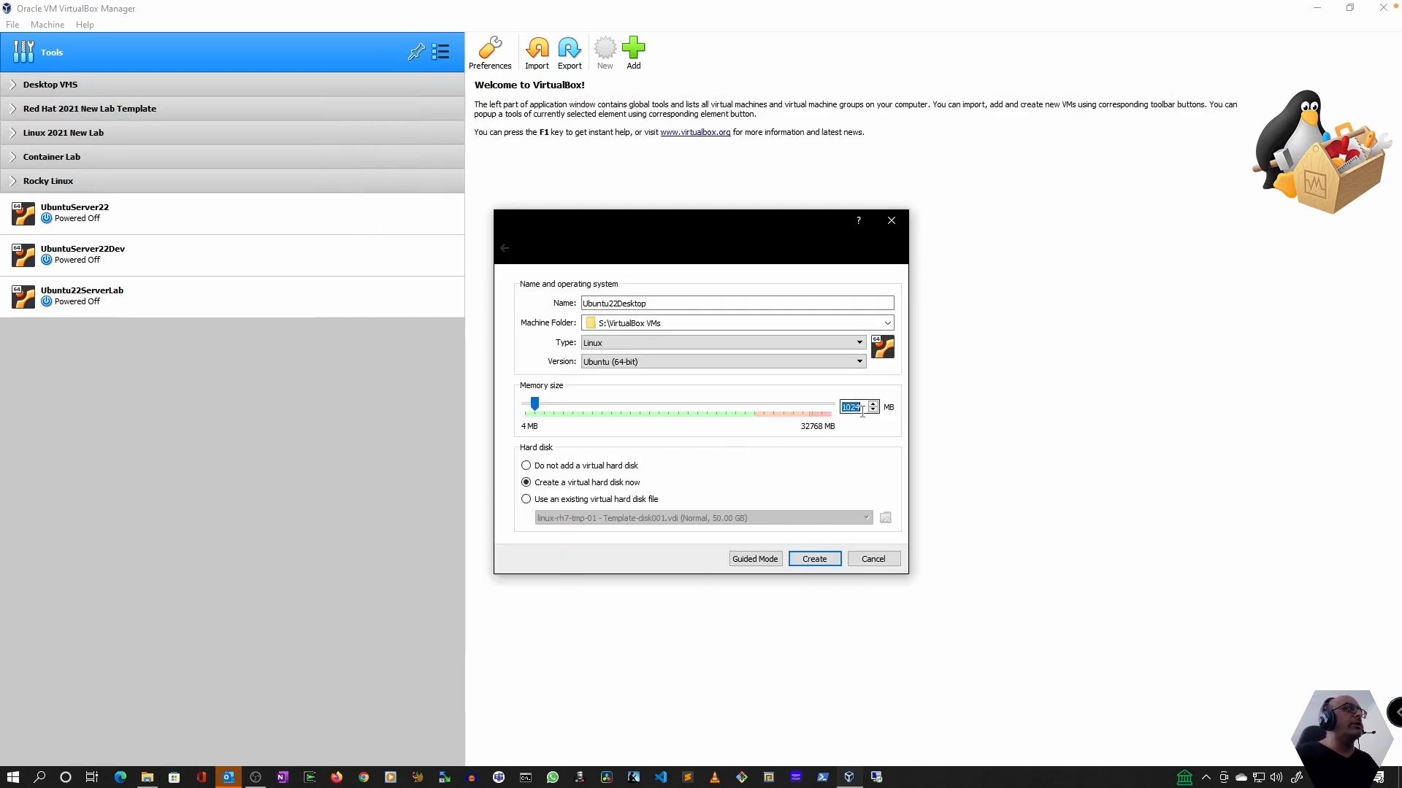
pyautogui.write('6')
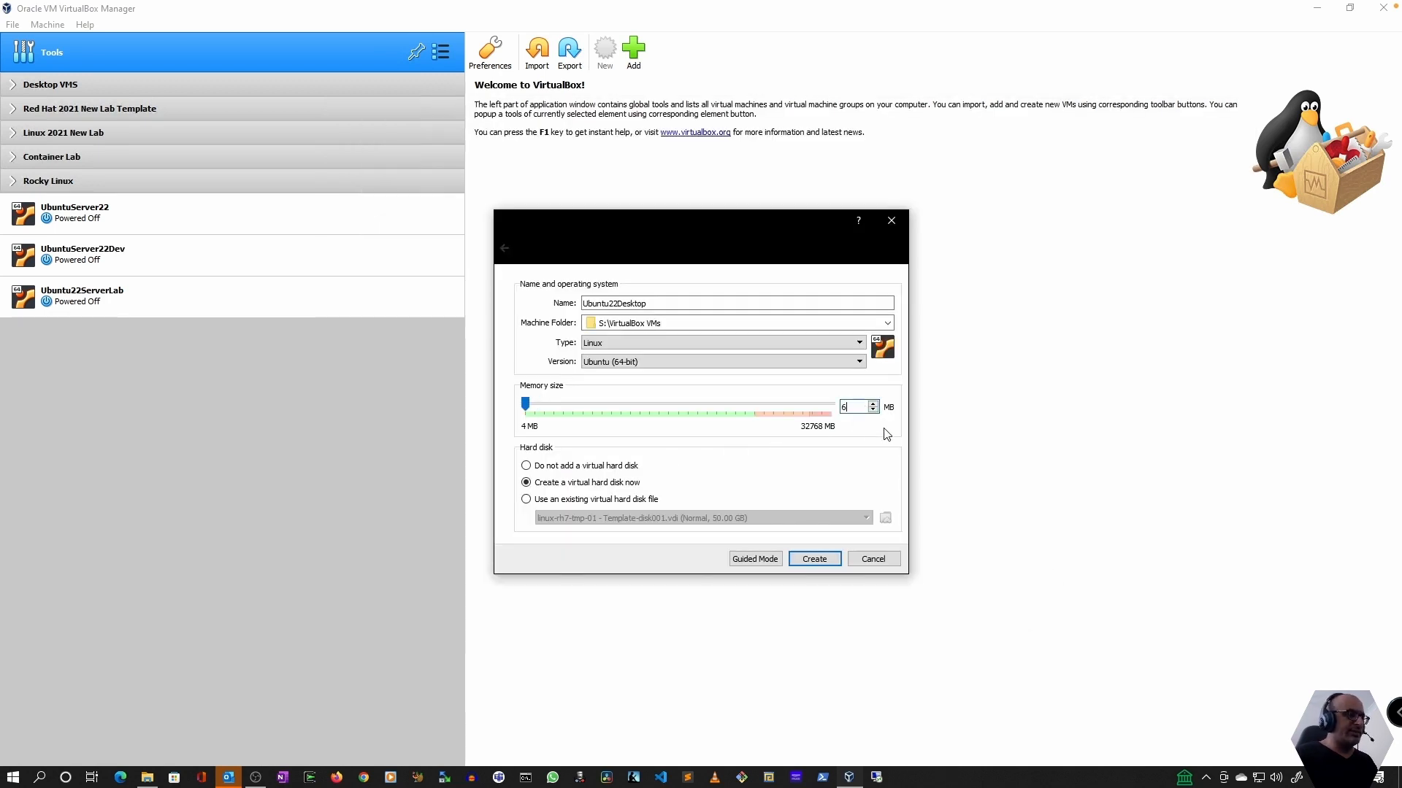
pyautogui.write('144')
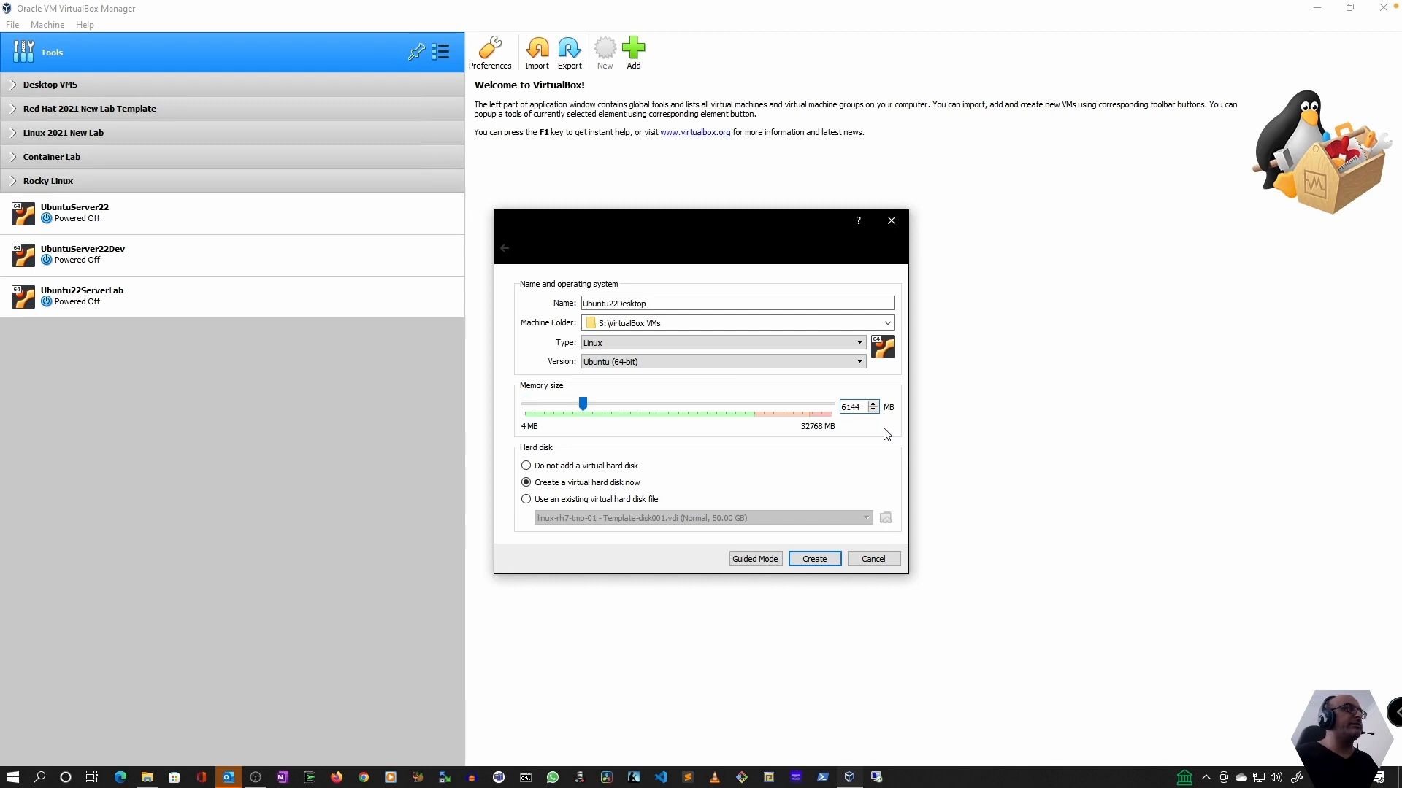
pyautogui.click(815, 559)
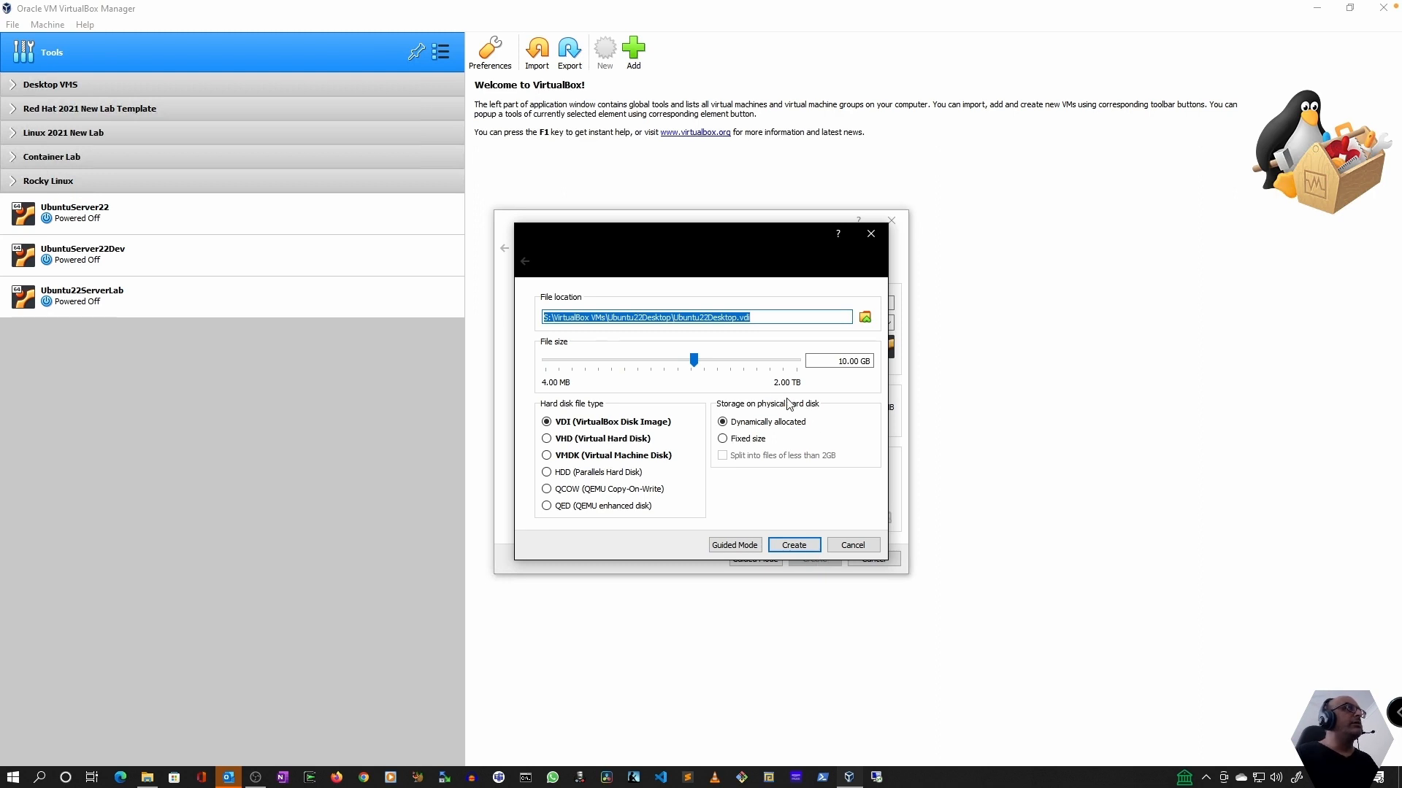
# Set the virtual hard disk's size to 100 GB and create it as a dynamically allocated VDI
pyautogui.click(845, 363)
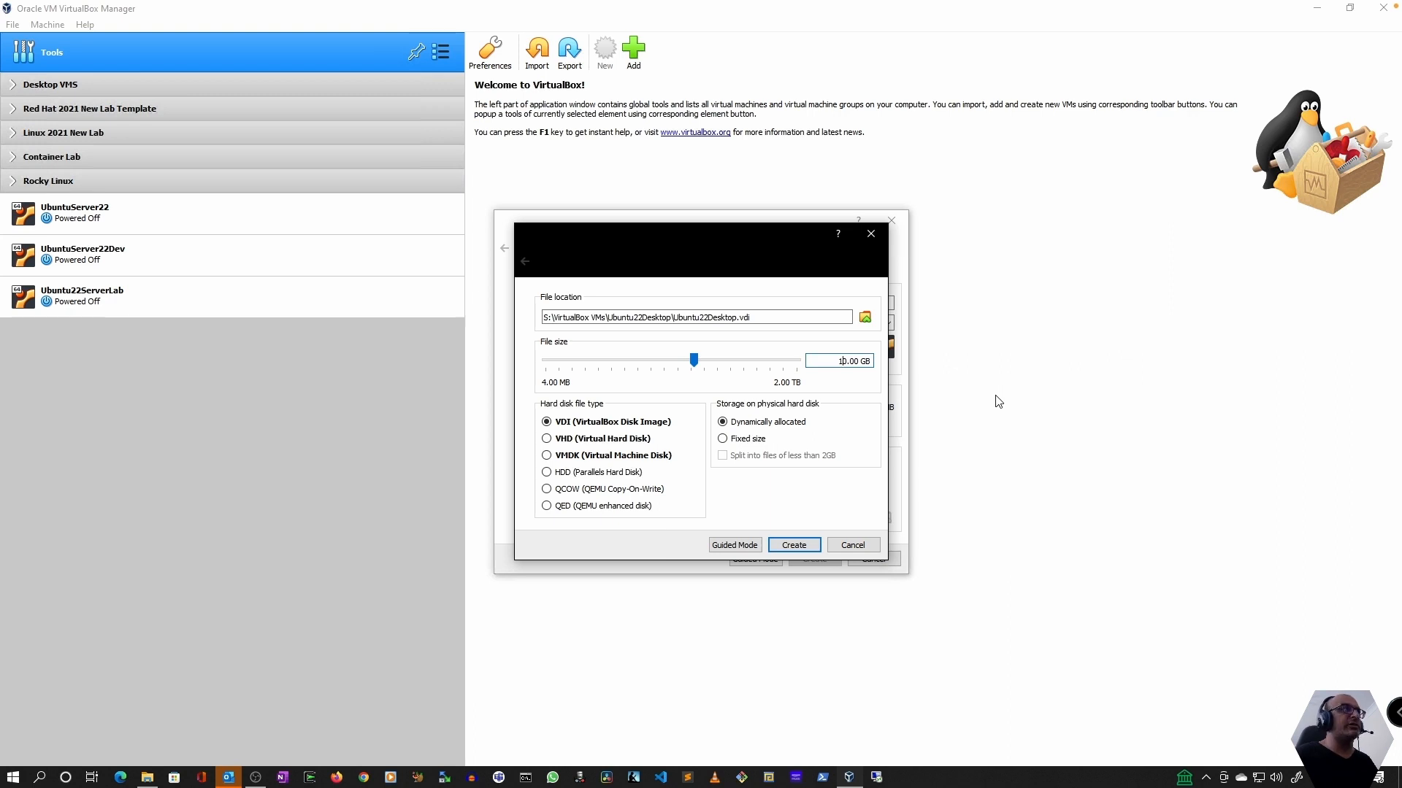
pyautogui.write('0')
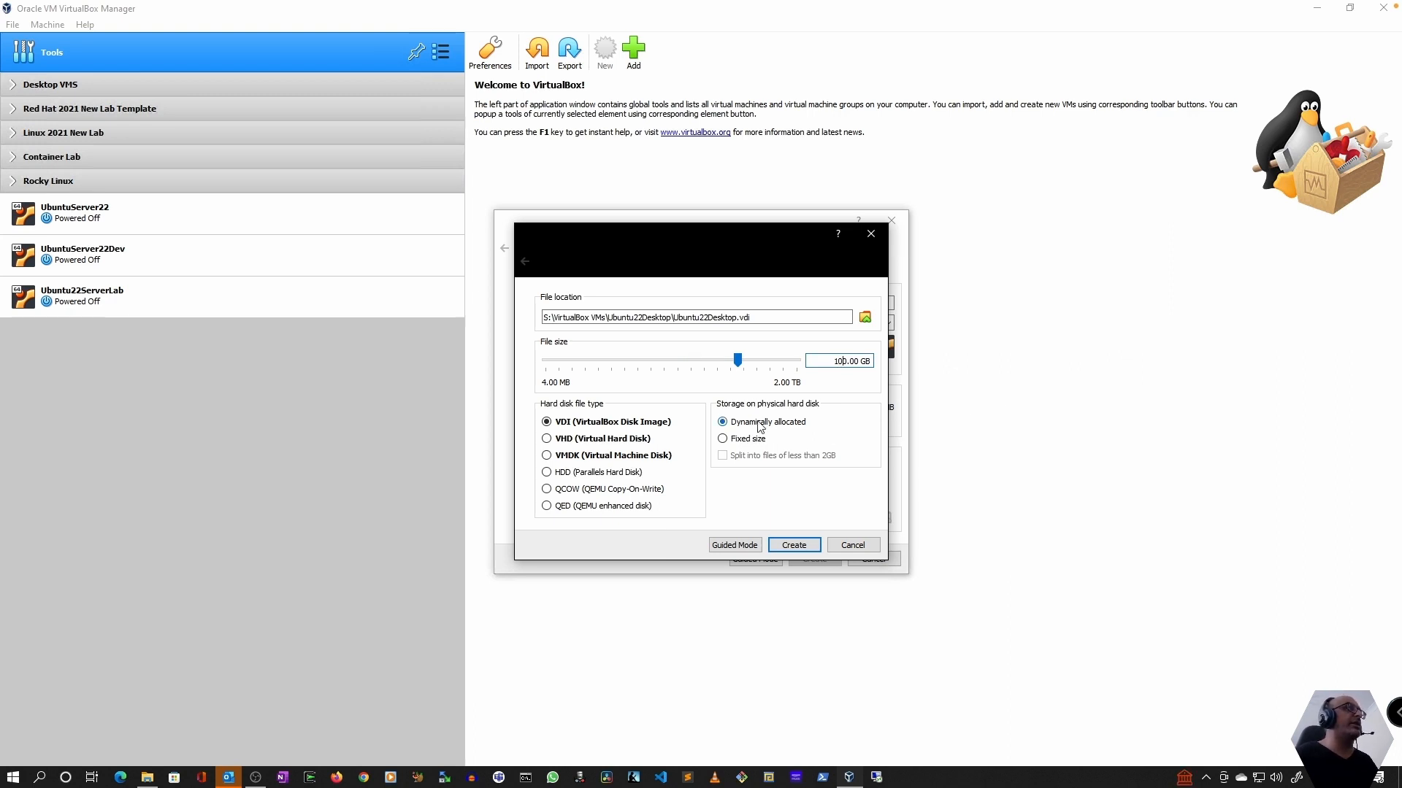
pyautogui.click(794, 545)
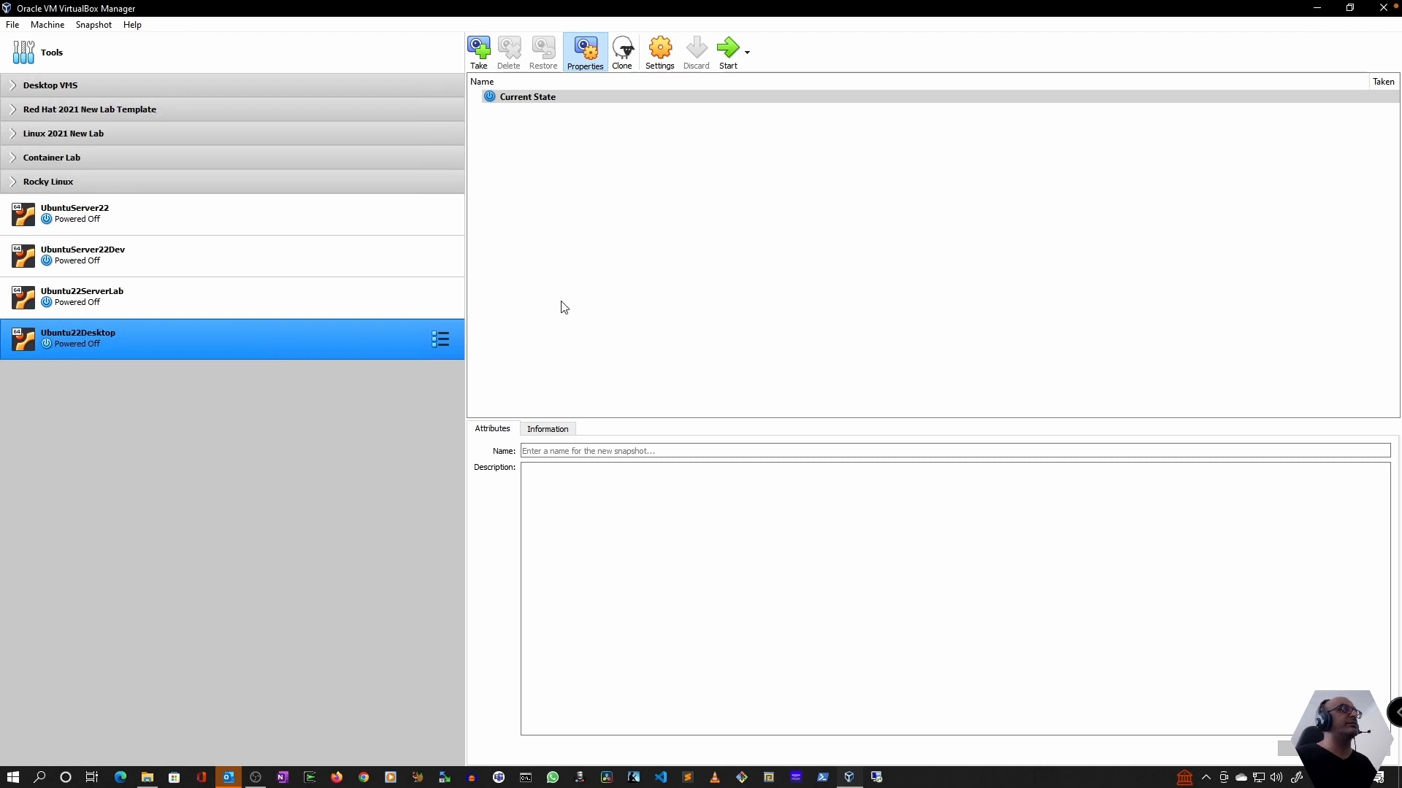
# Open the settings of Ubuntu22Desktop and assign 6 processors to it
pyautogui.click(663, 57)
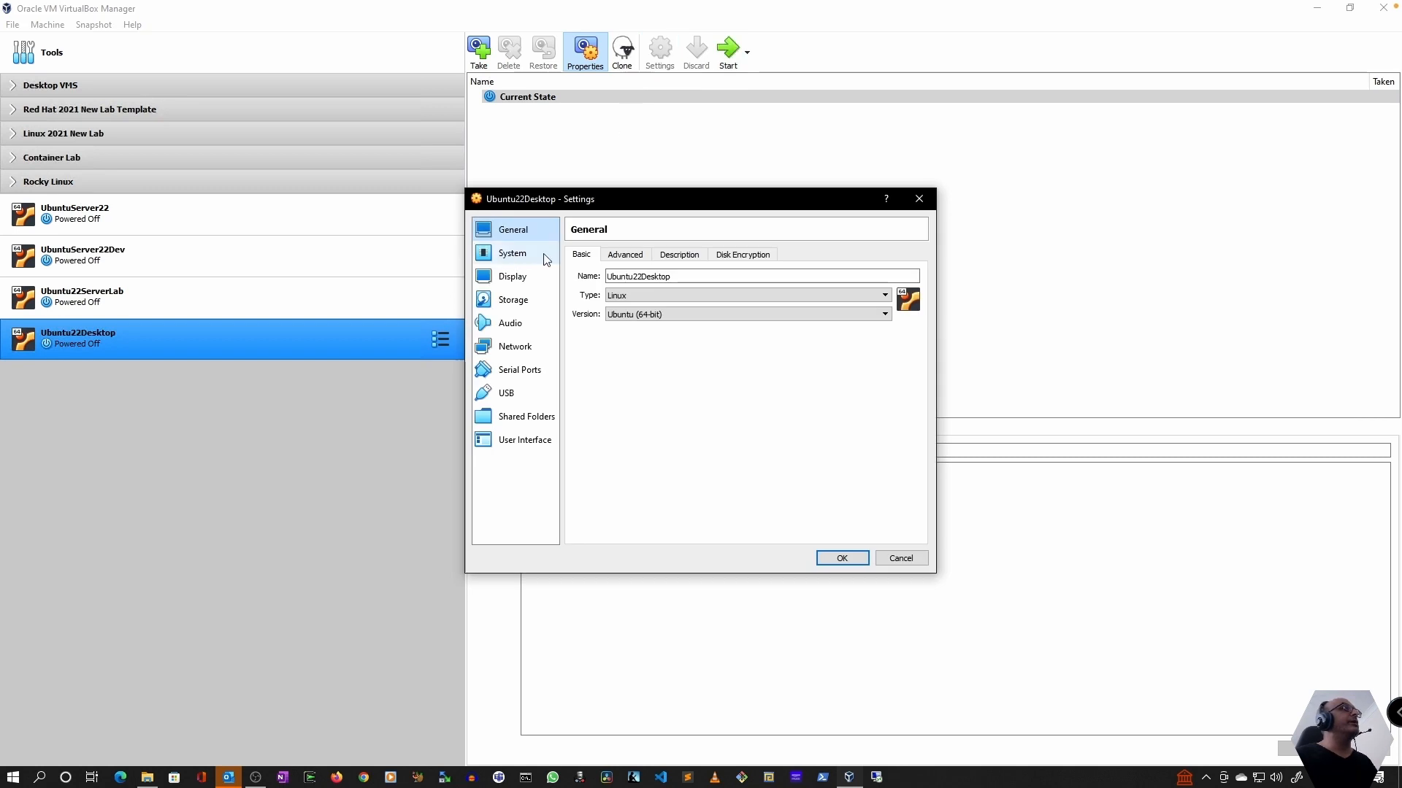
pyautogui.click(501, 257)
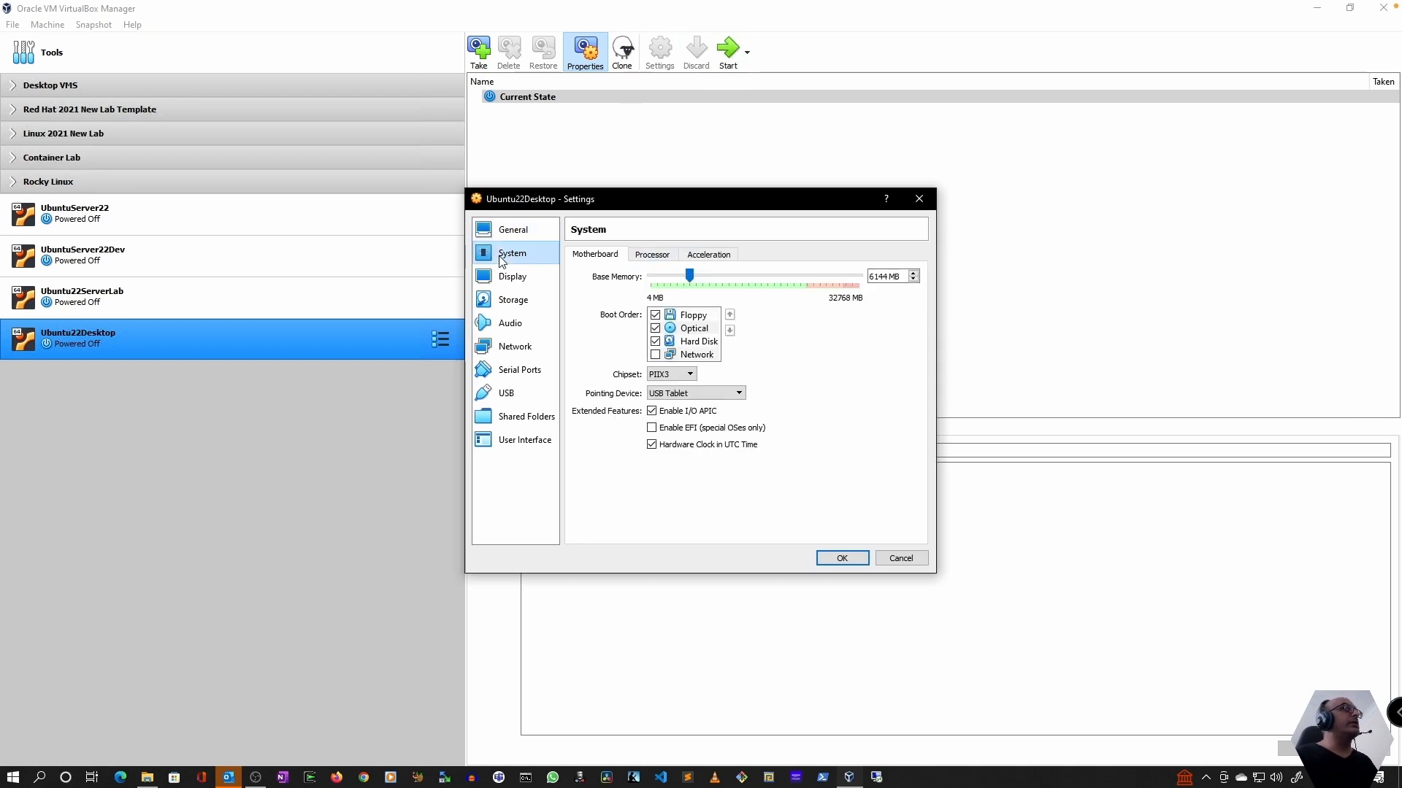
pyautogui.click(653, 256)
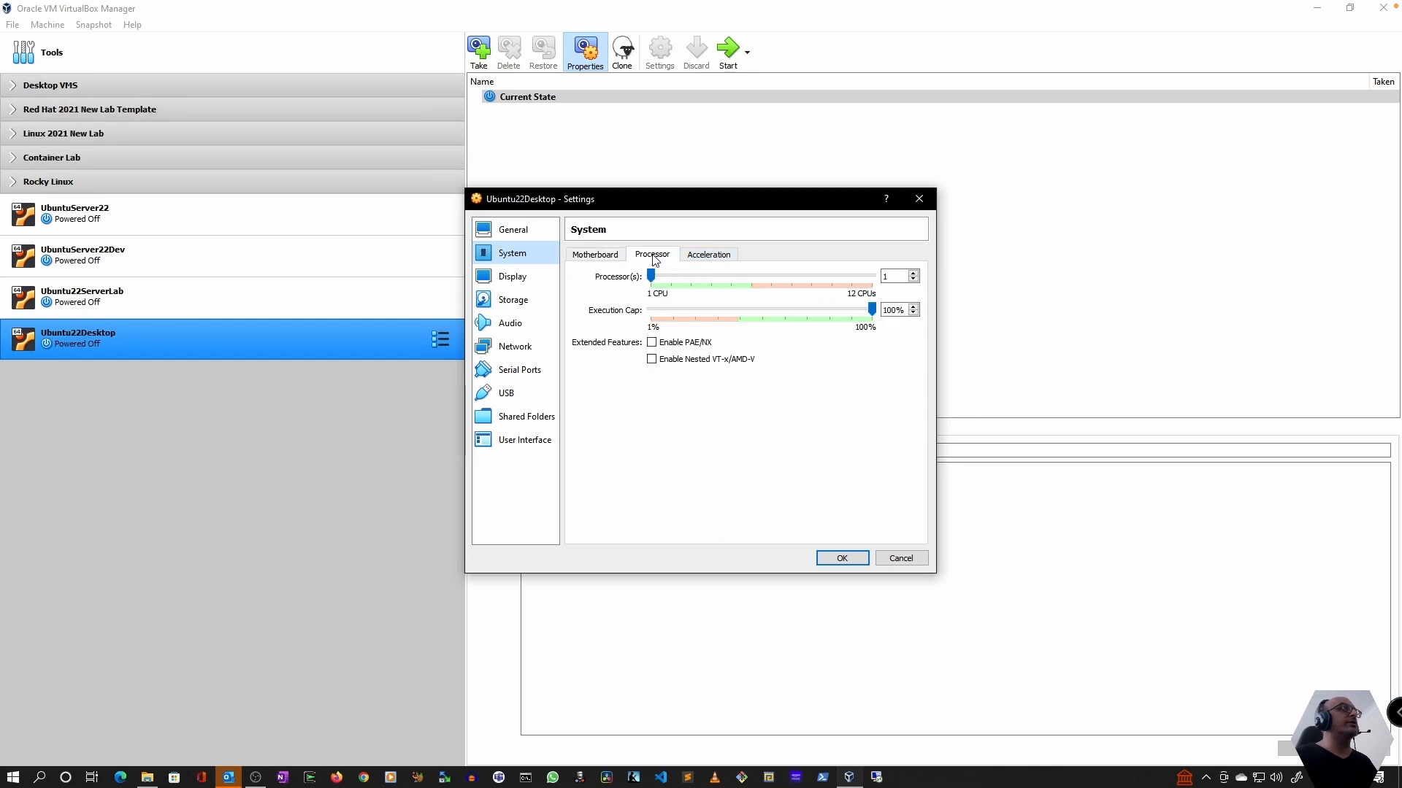
pyautogui.click(750, 280)
pyautogui.click(750, 281)
pyautogui.click(751, 281)
pyautogui.click(750, 281)
pyautogui.click(750, 281)
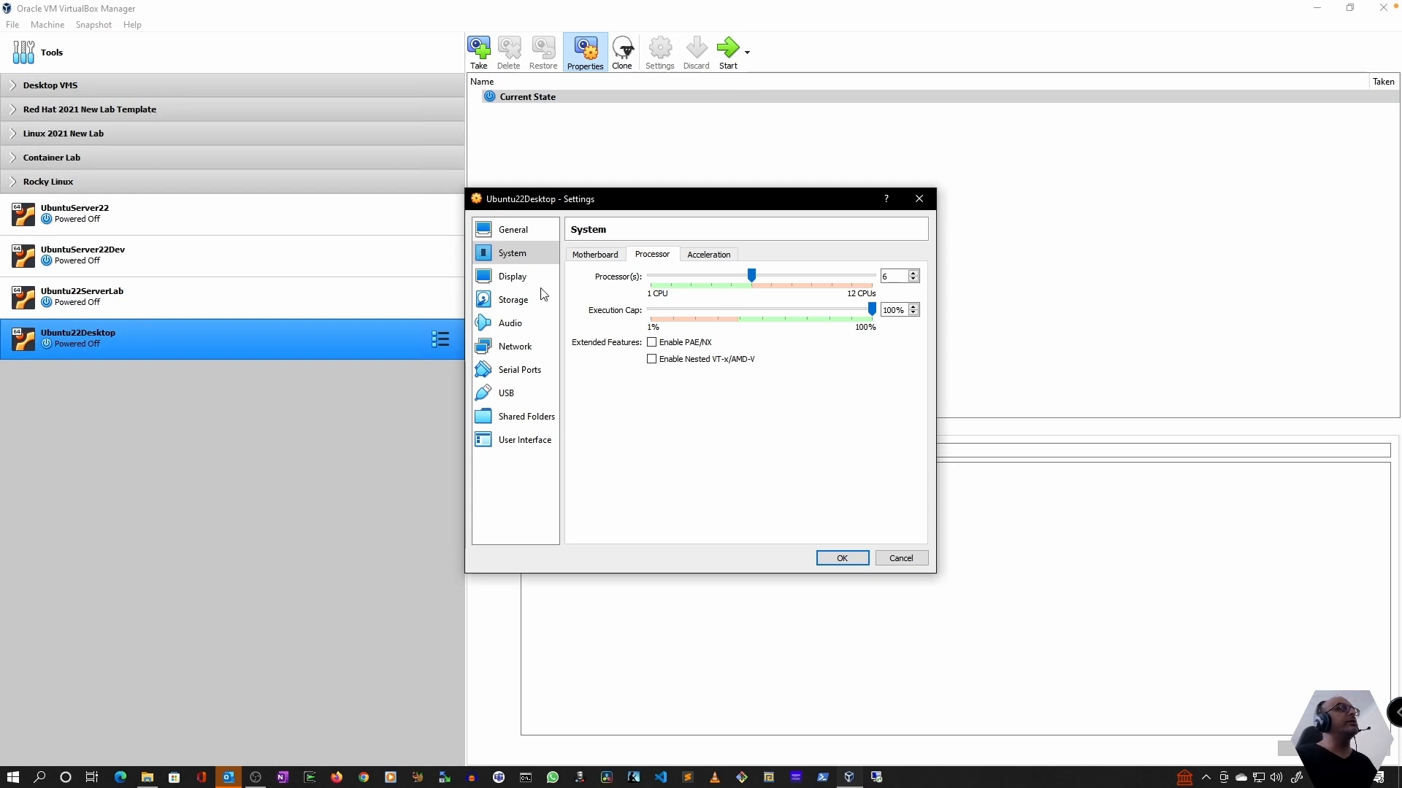
# Set the machine's video memory to 128 MB and attach network Adapter 1 to Bridged Adapter
pyautogui.click(522, 279)
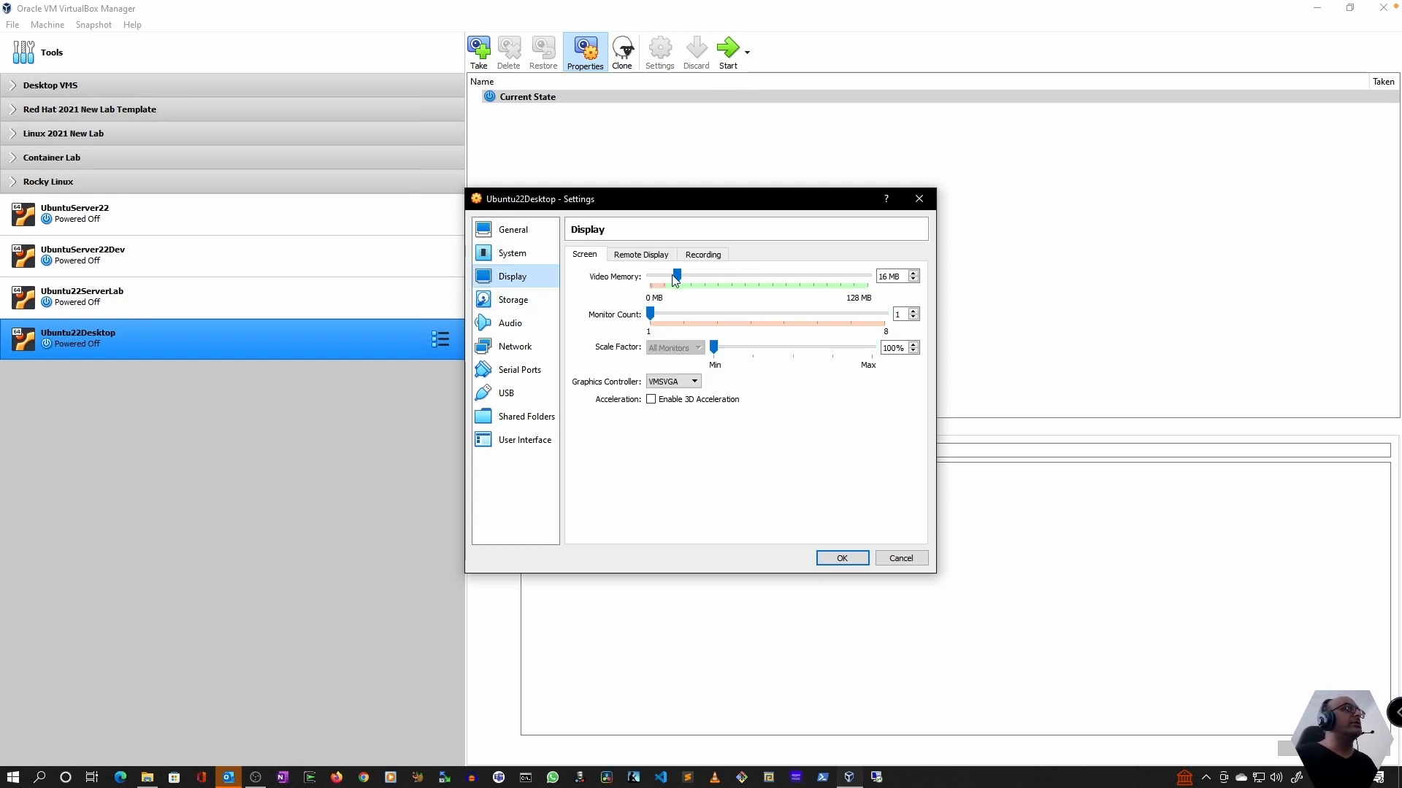
pyautogui.moveTo(675, 276); pyautogui.dragTo(873, 268)
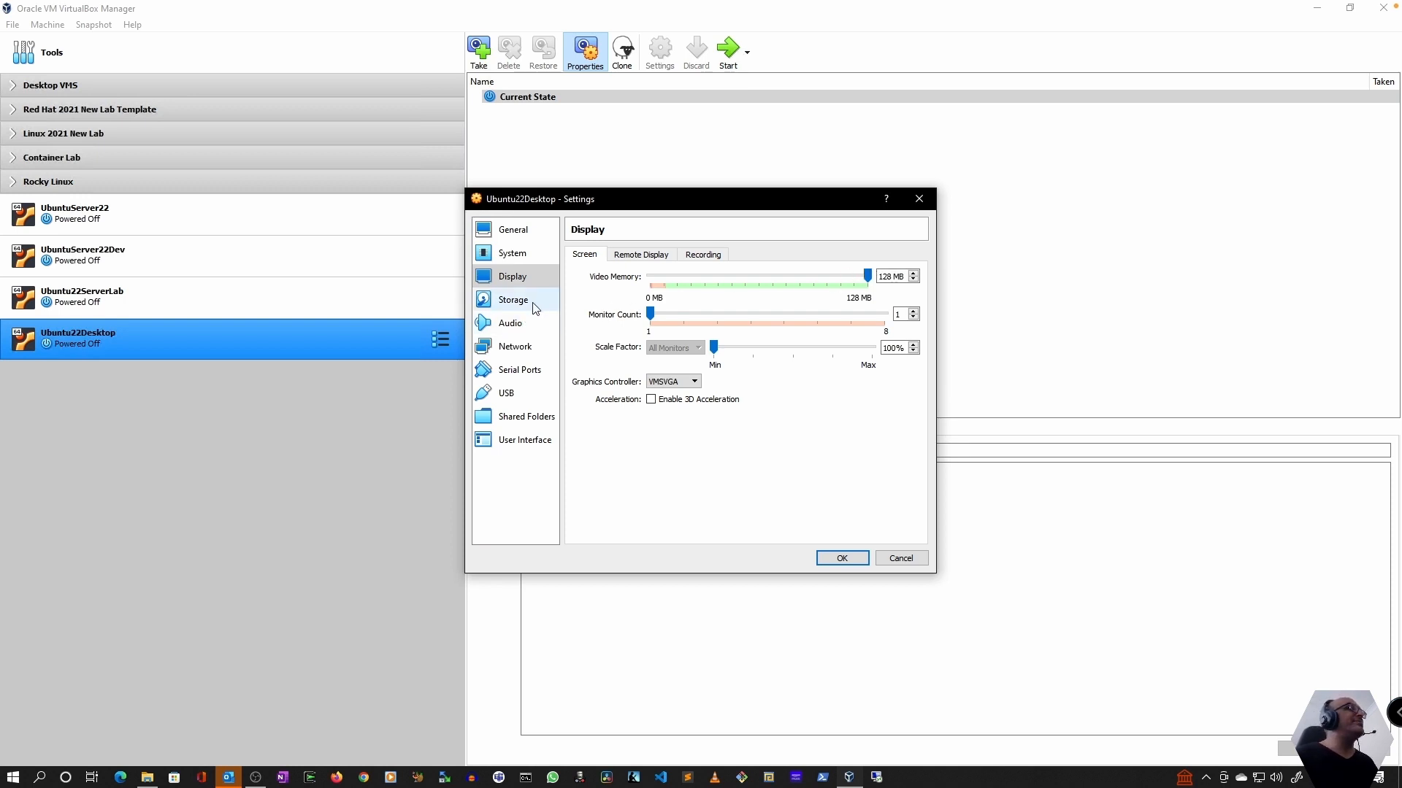
pyautogui.click(548, 349)
pyautogui.click(691, 290)
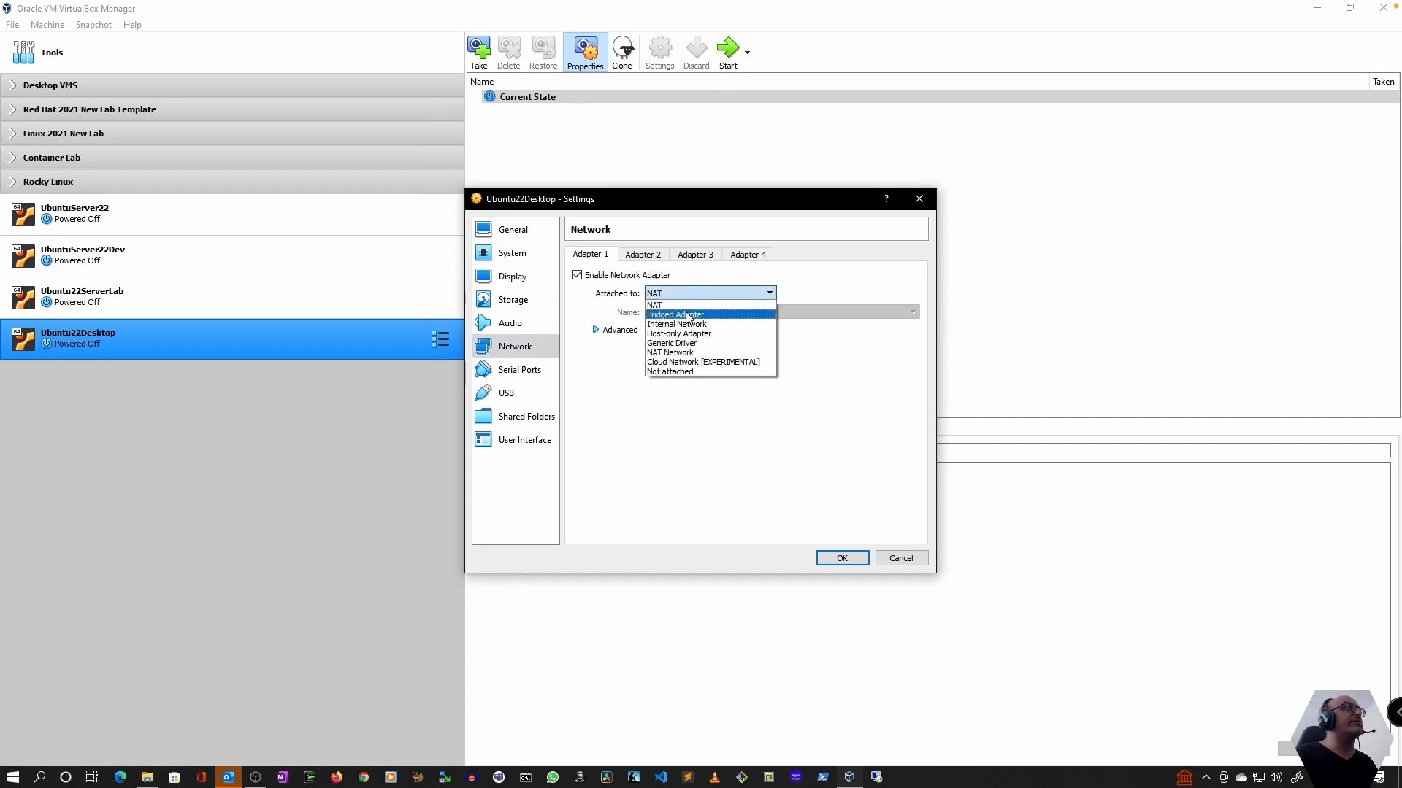
pyautogui.click(687, 316)
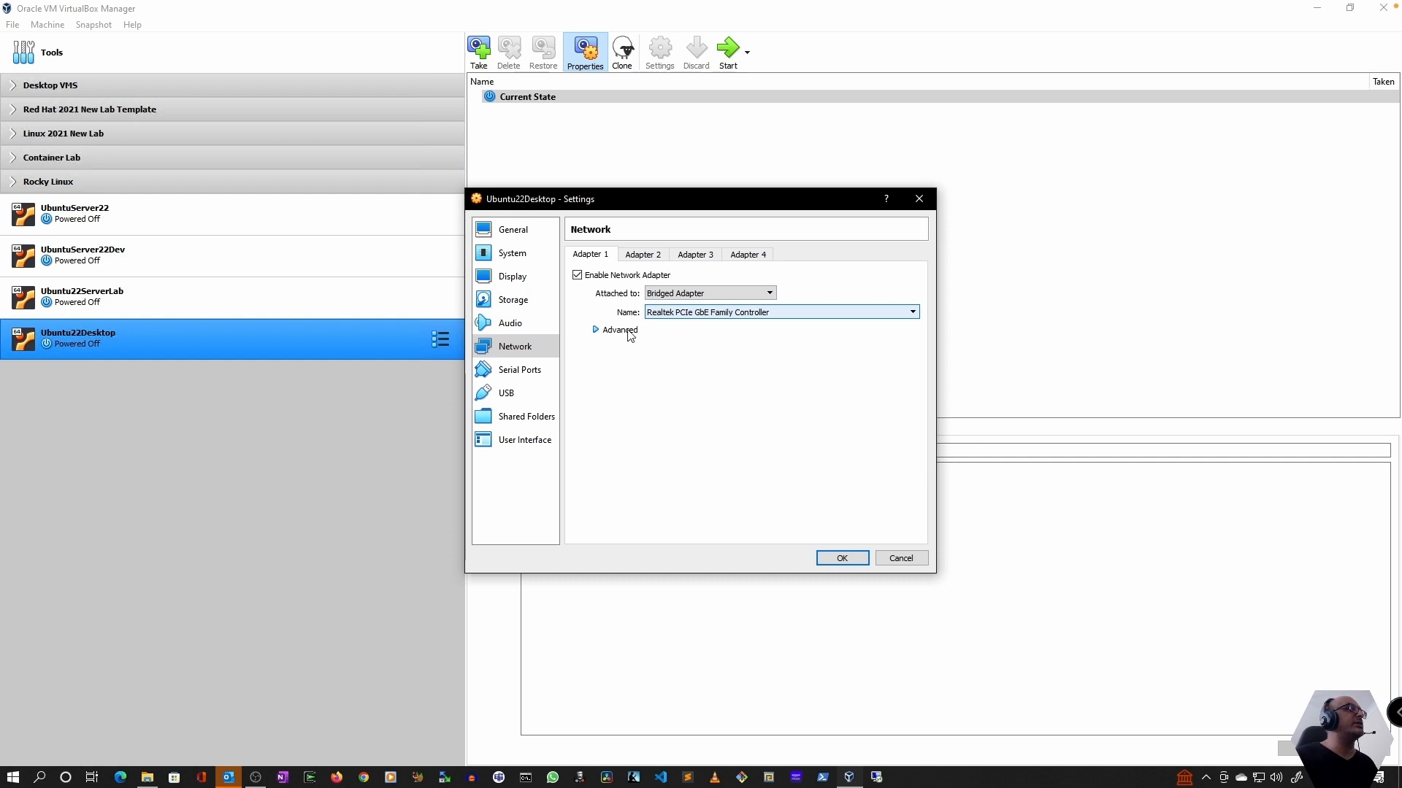
# Review the machine's Serial Ports, USB and Shared Folders settings
pyautogui.click(516, 374)
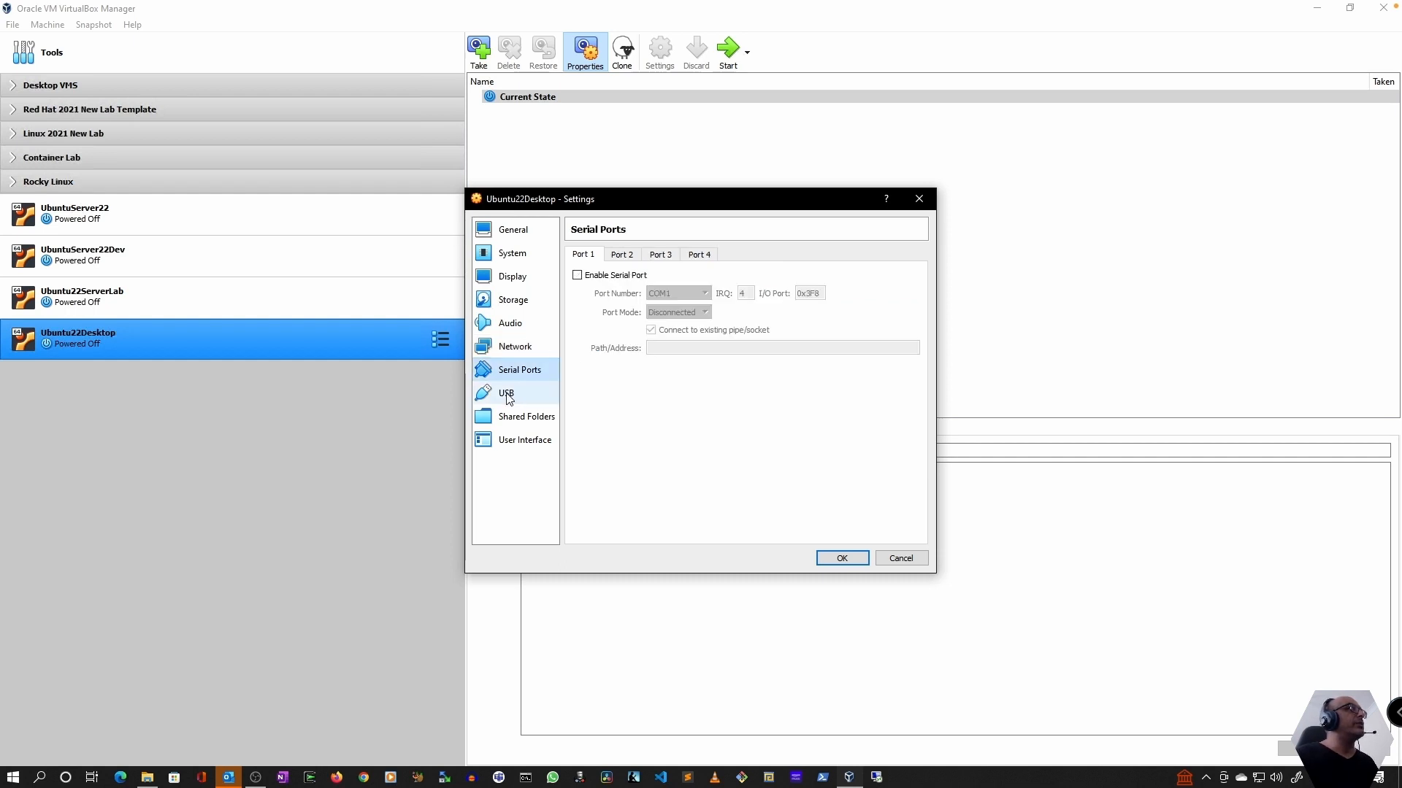
pyautogui.click(507, 394)
pyautogui.click(511, 418)
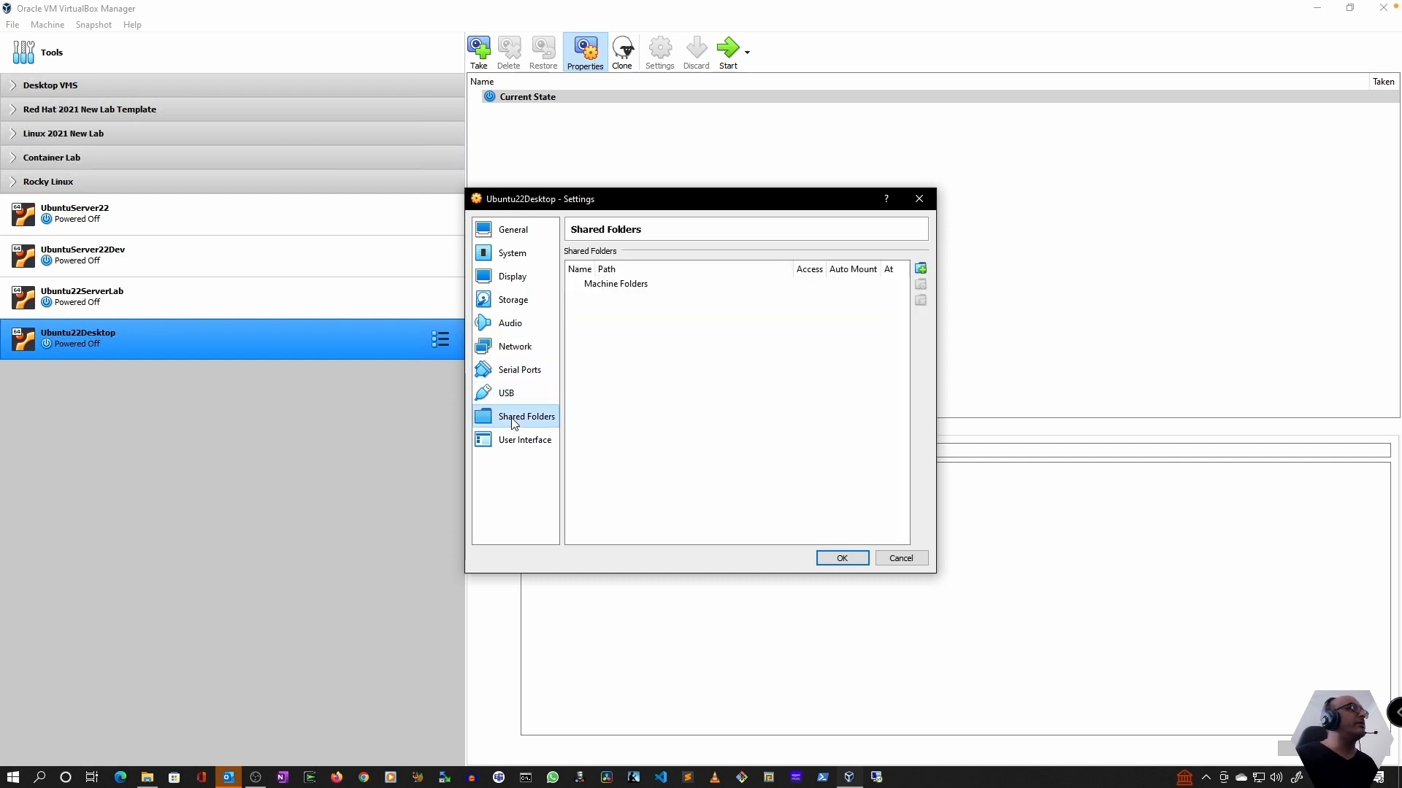
# Enable PAE/NX and Nested VT-x/AMD-V in the machine's processor settings
pyautogui.click(506, 285)
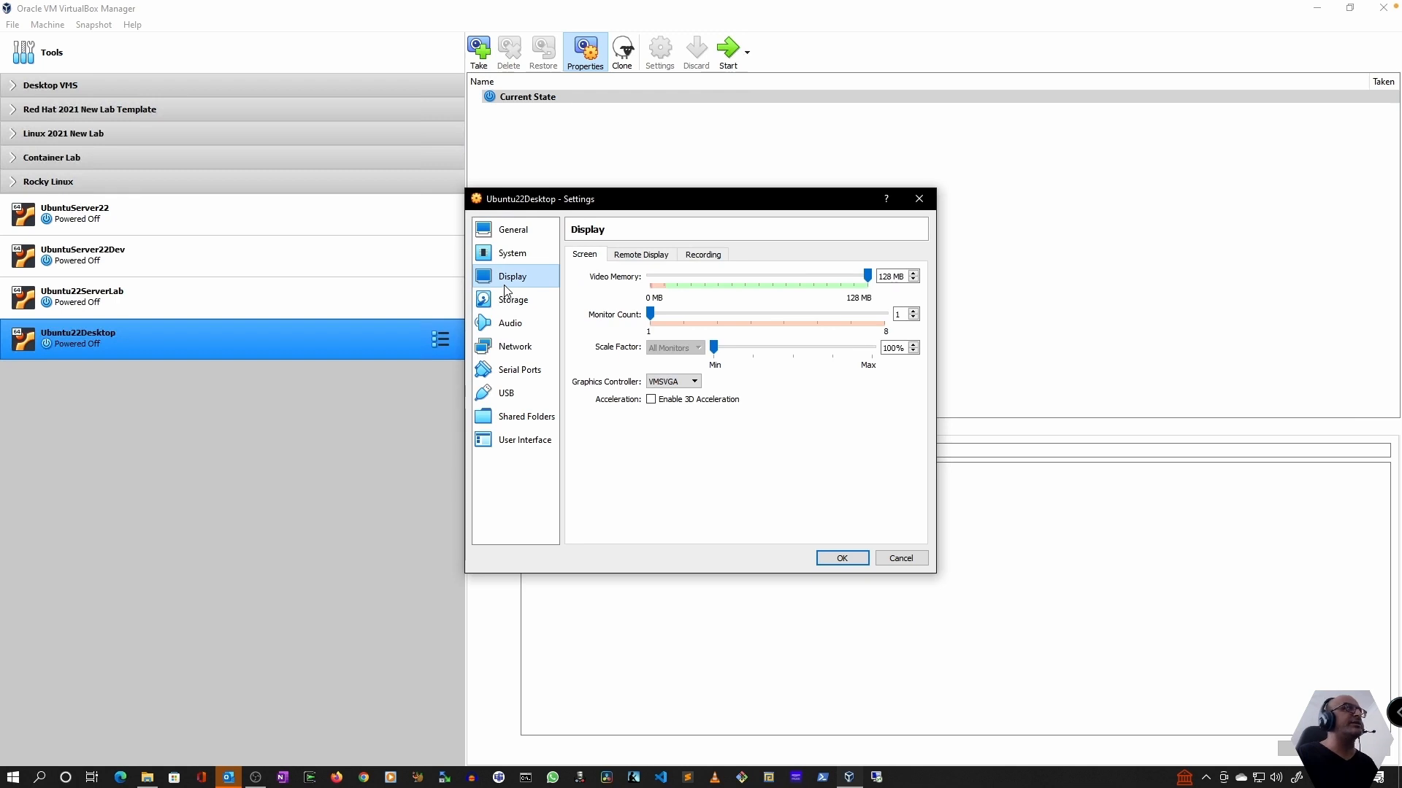
pyautogui.click(513, 255)
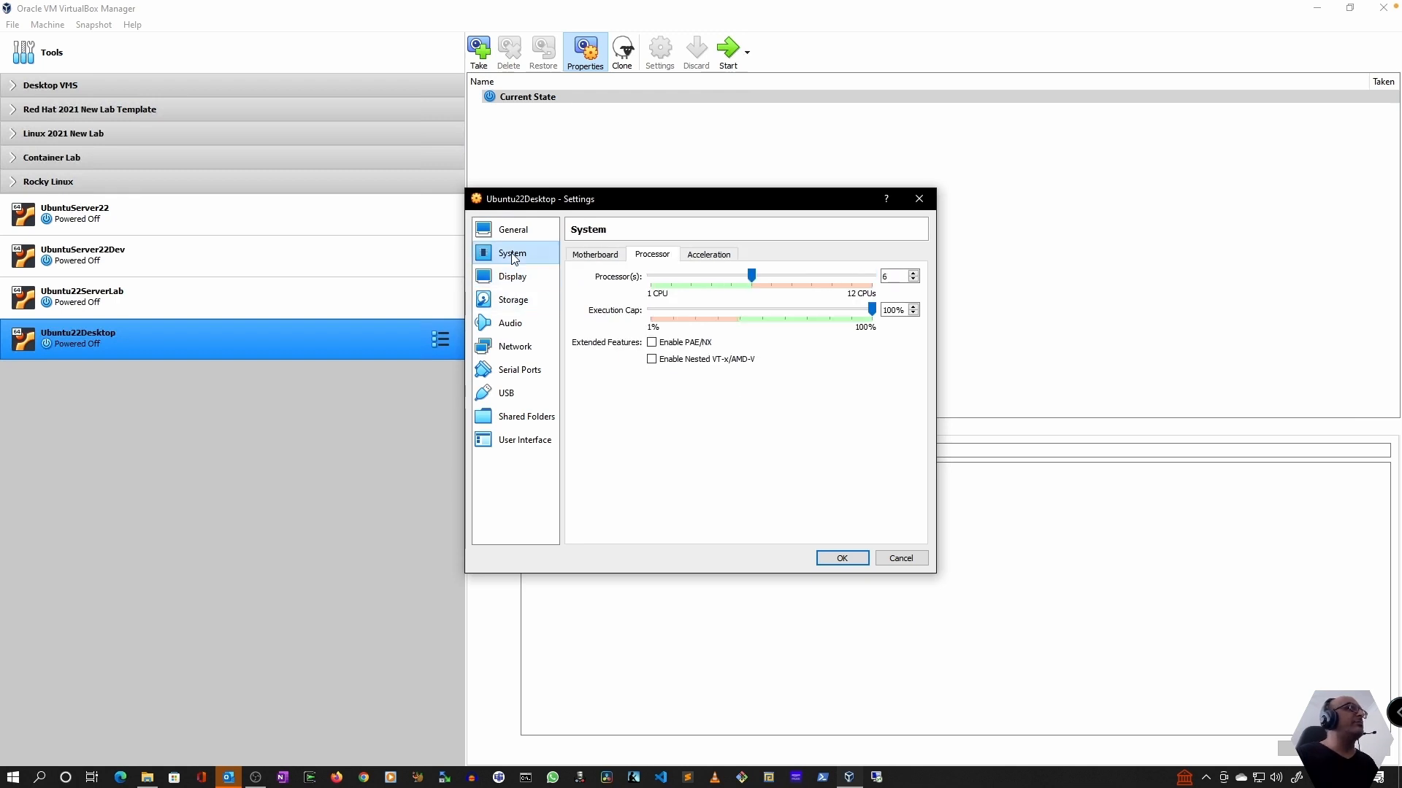
pyautogui.click(652, 343)
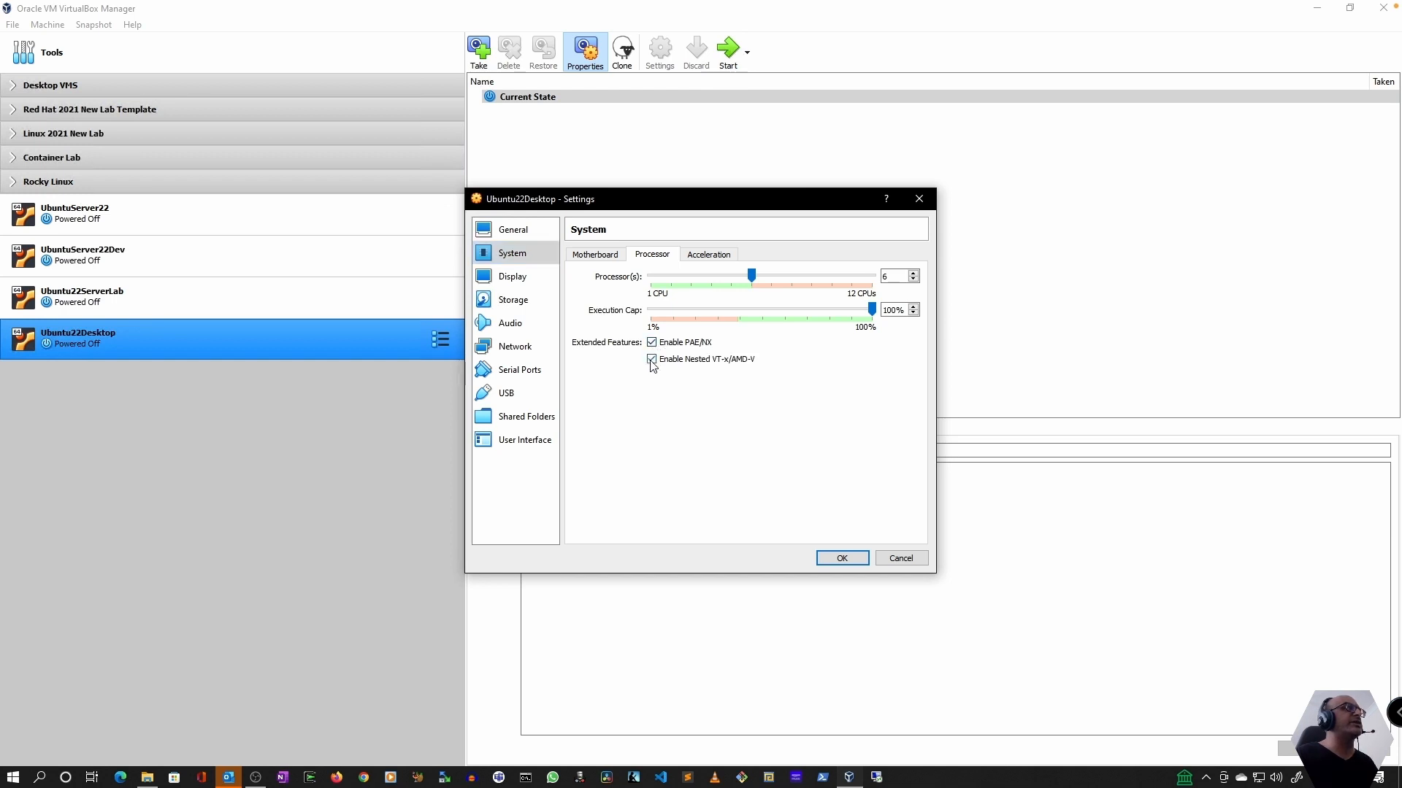
# Set the machine's paravirtualization interface to KVM and save the settings
pyautogui.click(699, 262)
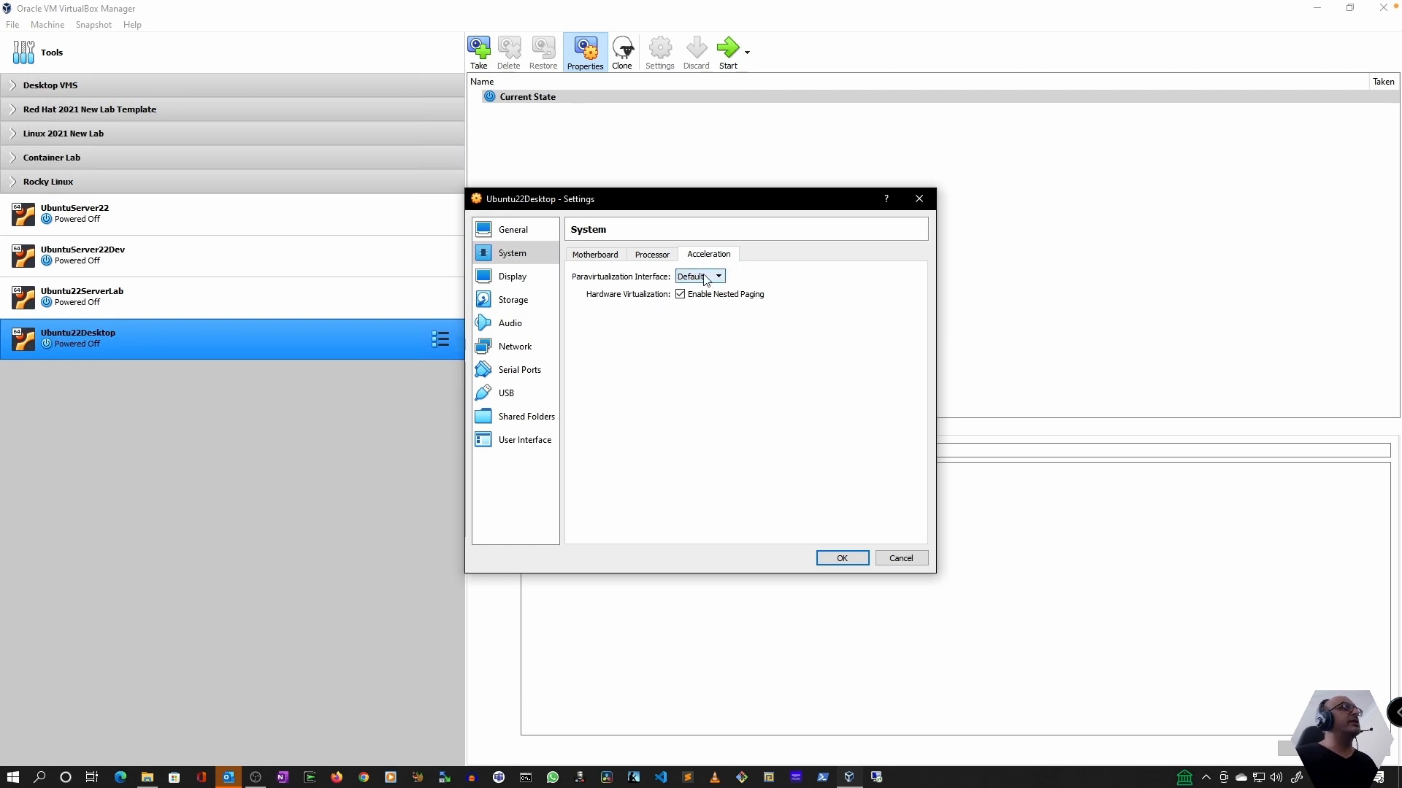
pyautogui.click(704, 278)
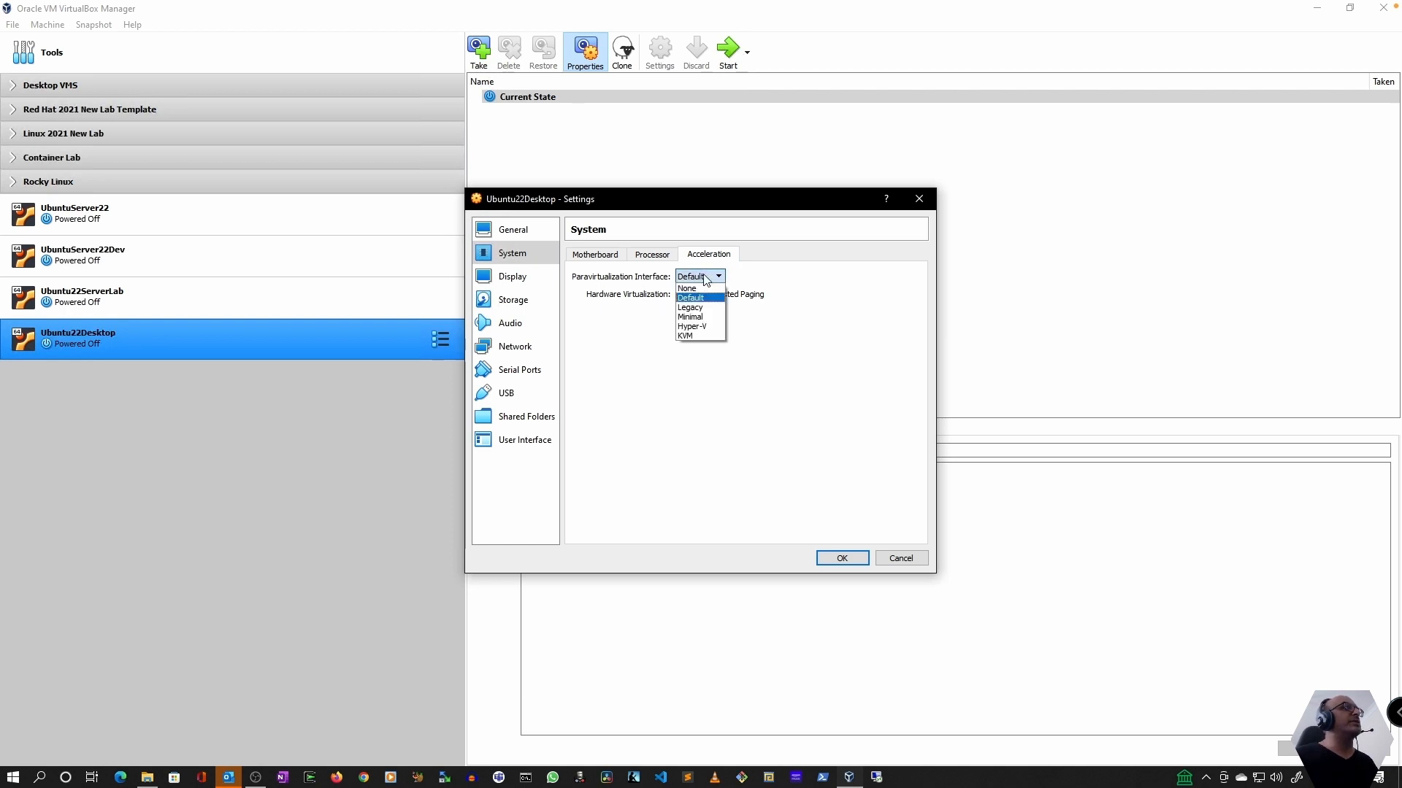
pyautogui.click(688, 336)
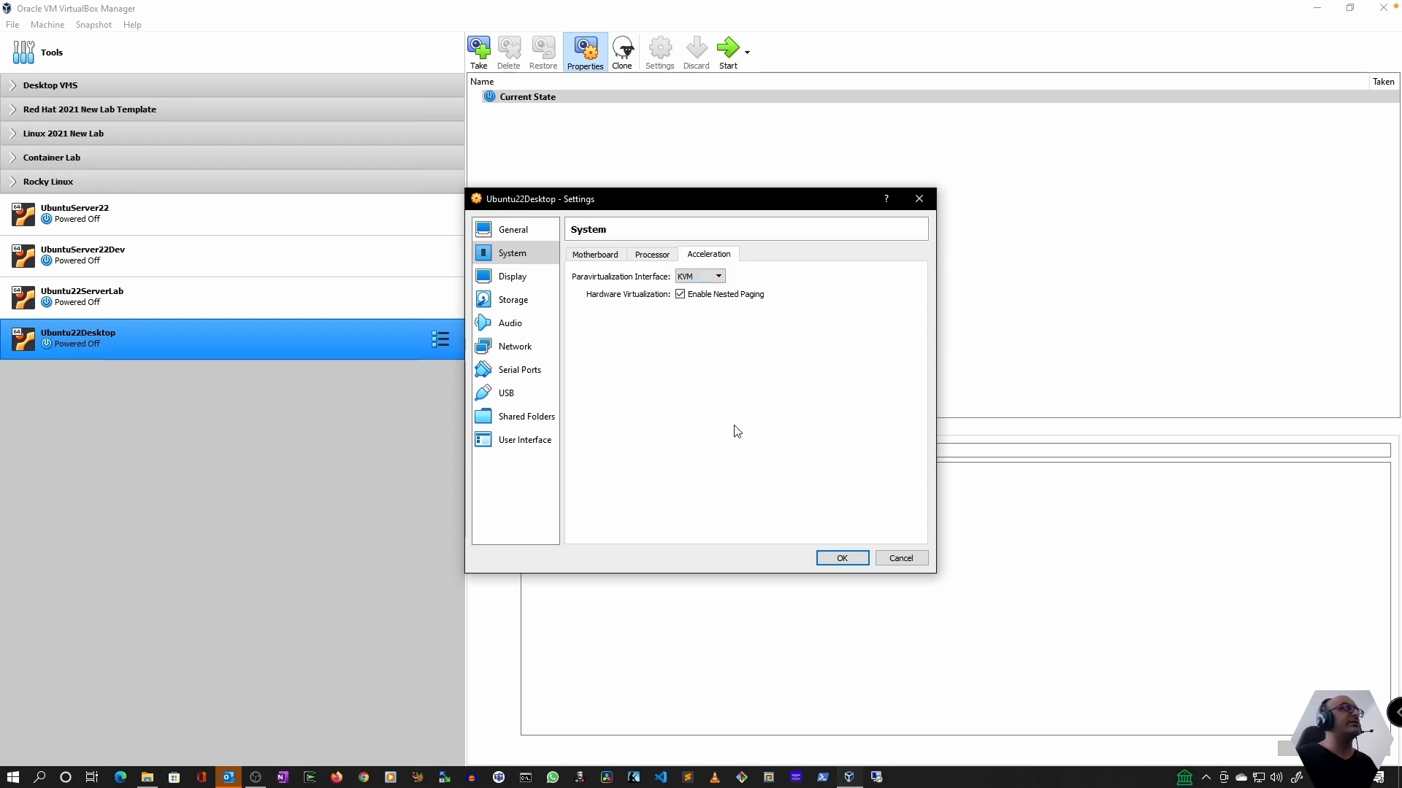
pyautogui.click(847, 560)
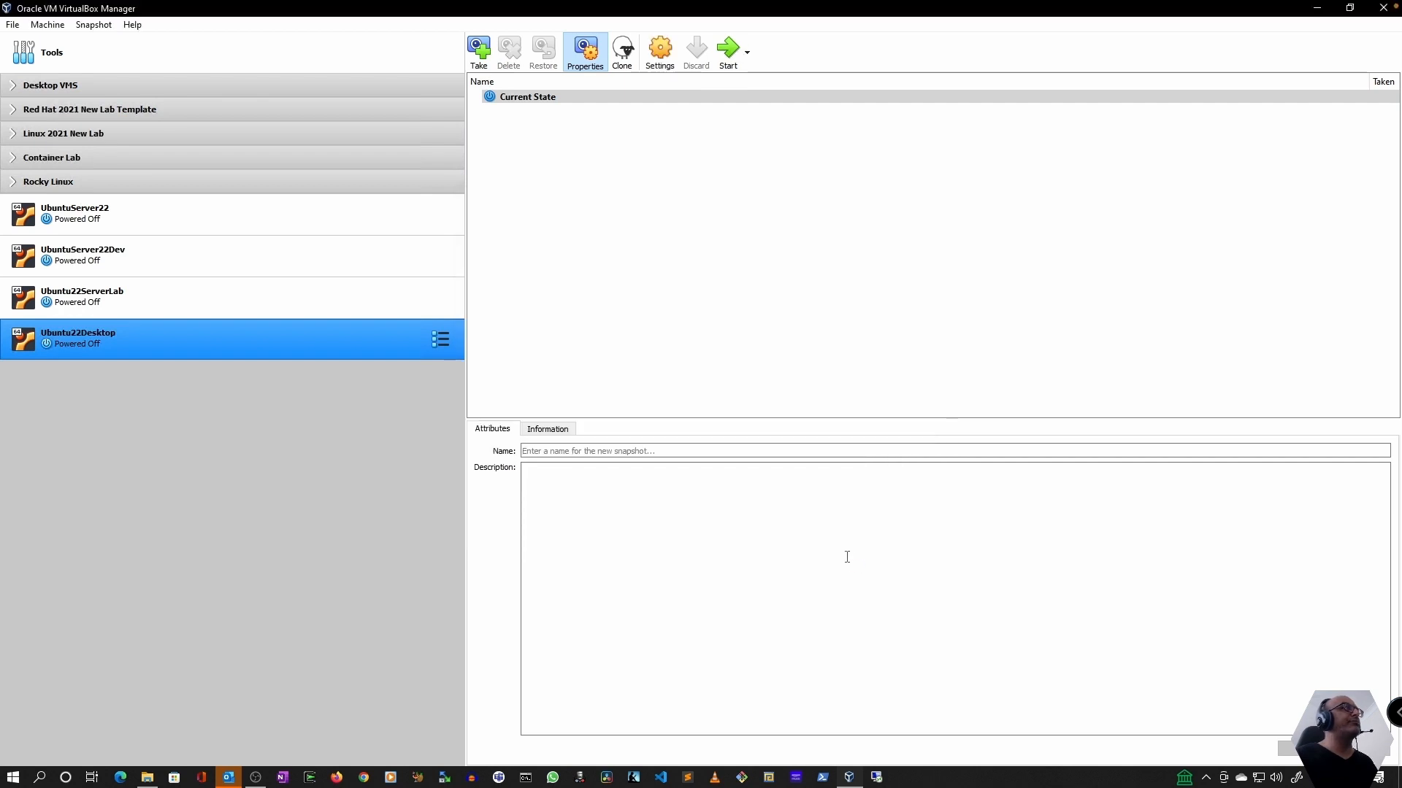
# Start Ubuntu22Desktop and choose ubuntu-22.04-desktop-amd64.iso from the ISO folder on drive S: as its start-up disk
pyautogui.click(727, 52)
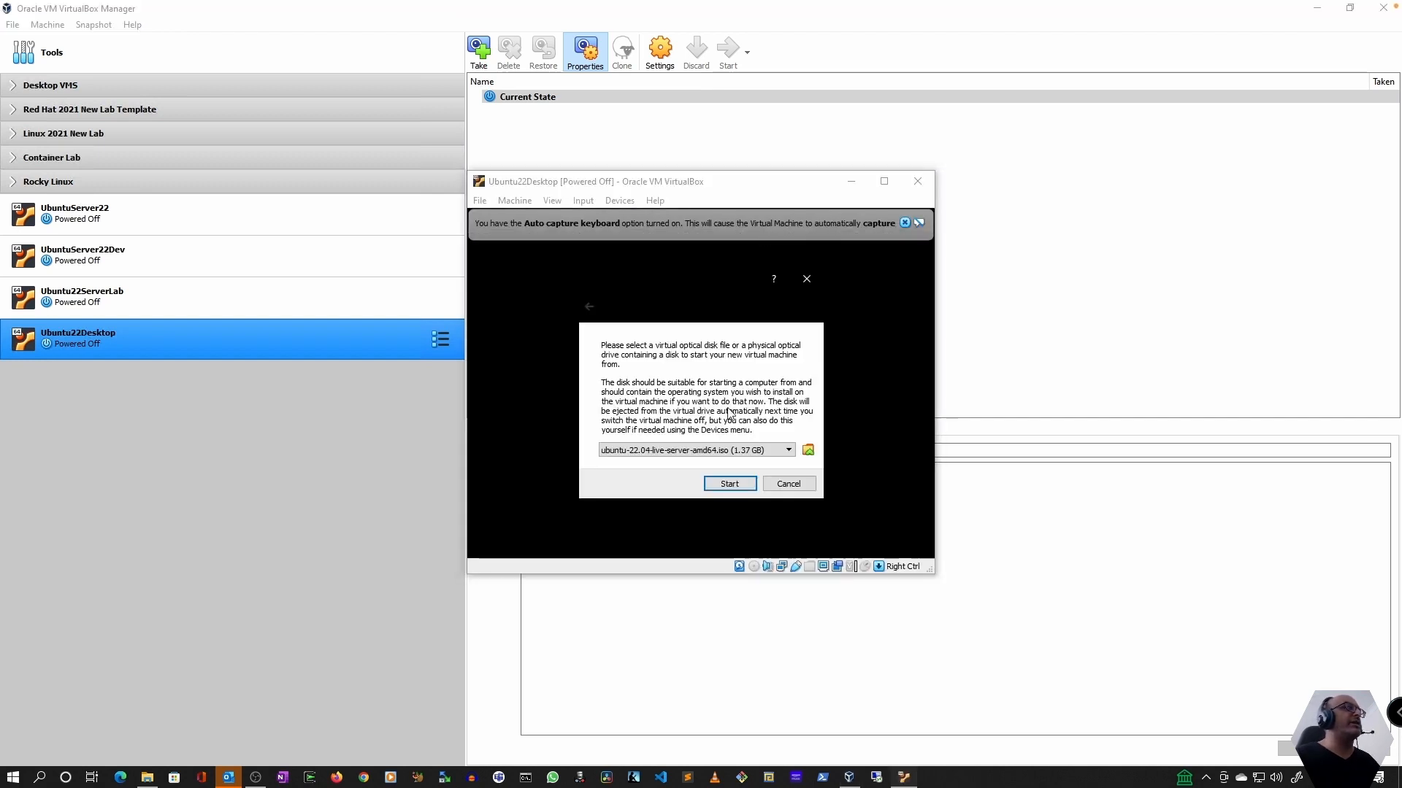
pyautogui.click(729, 452)
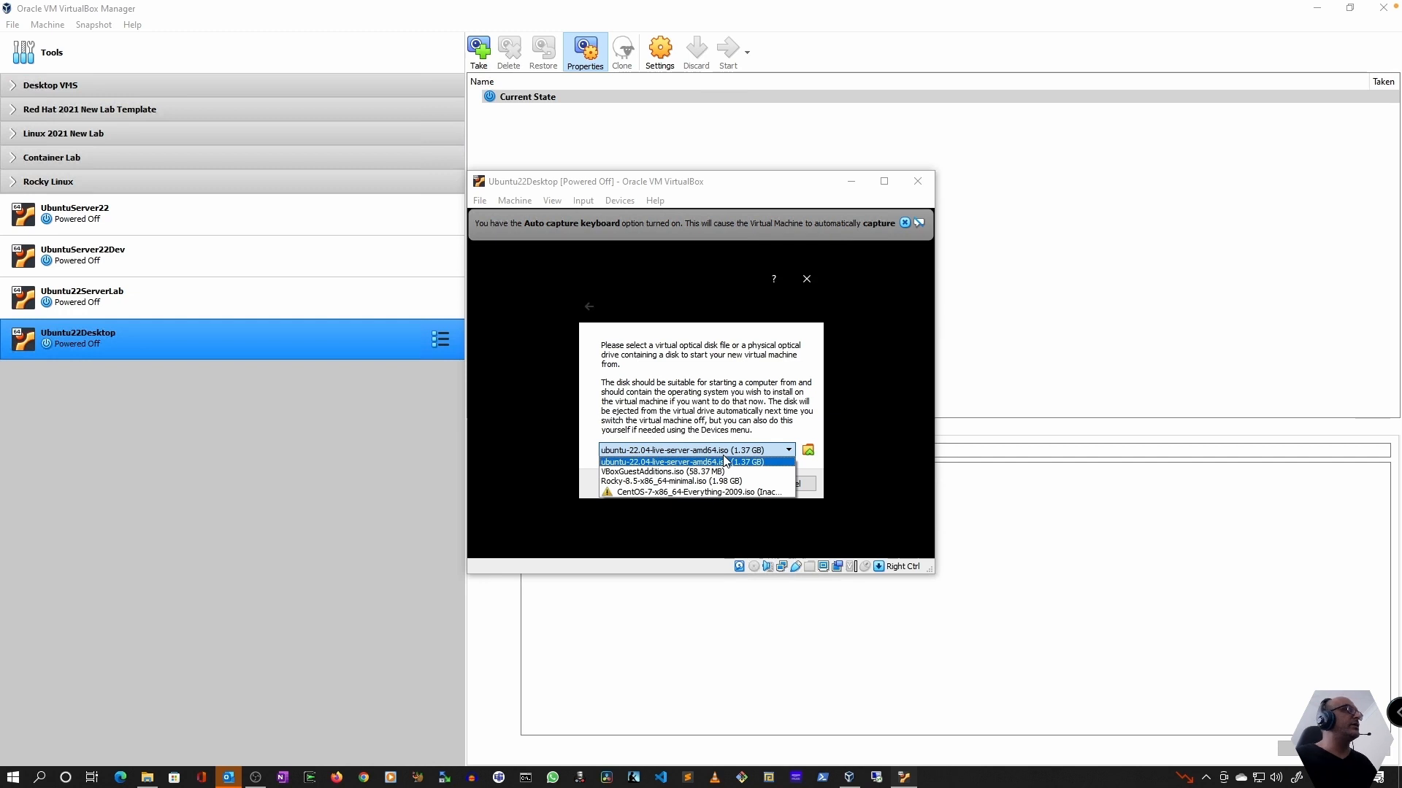
pyautogui.click(810, 452)
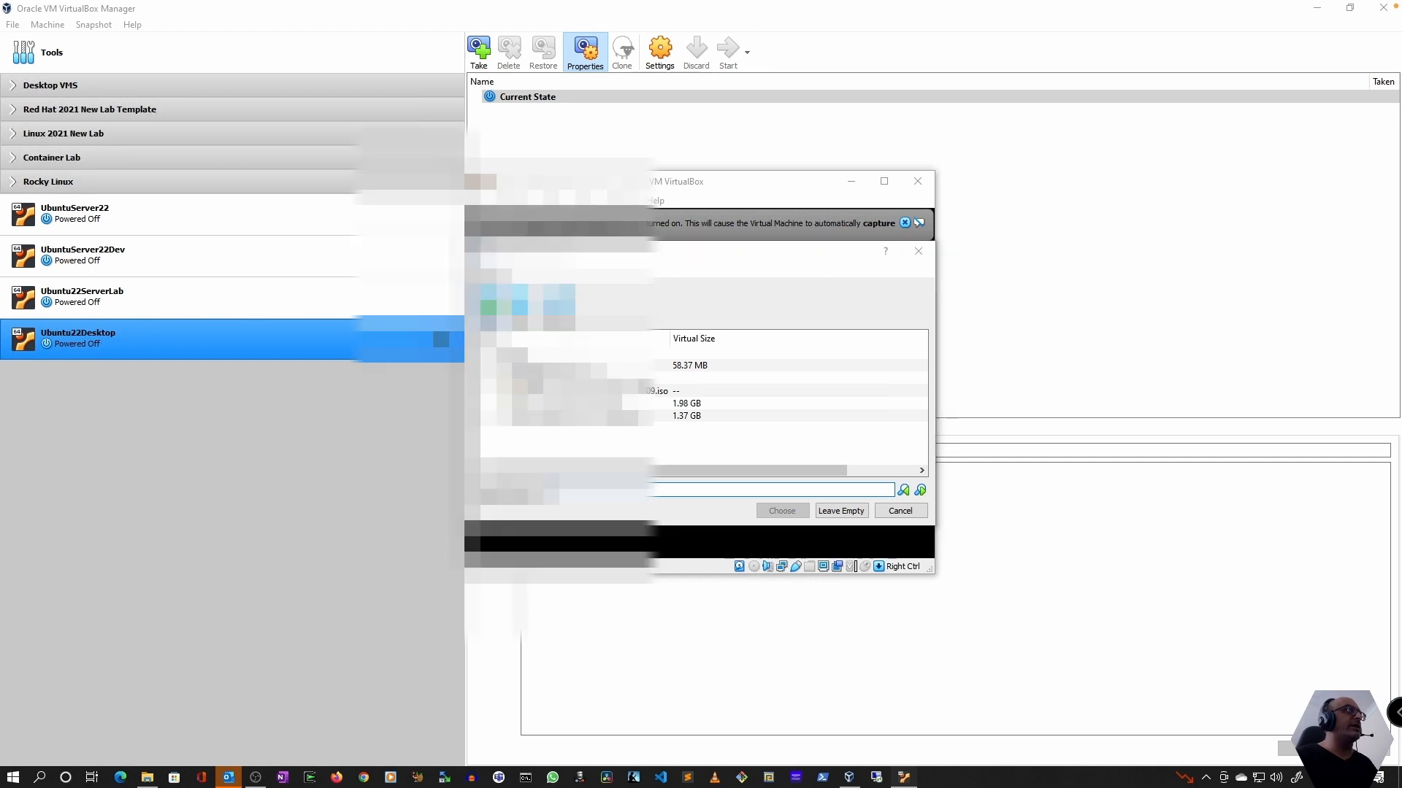
pyautogui.click(488, 302)
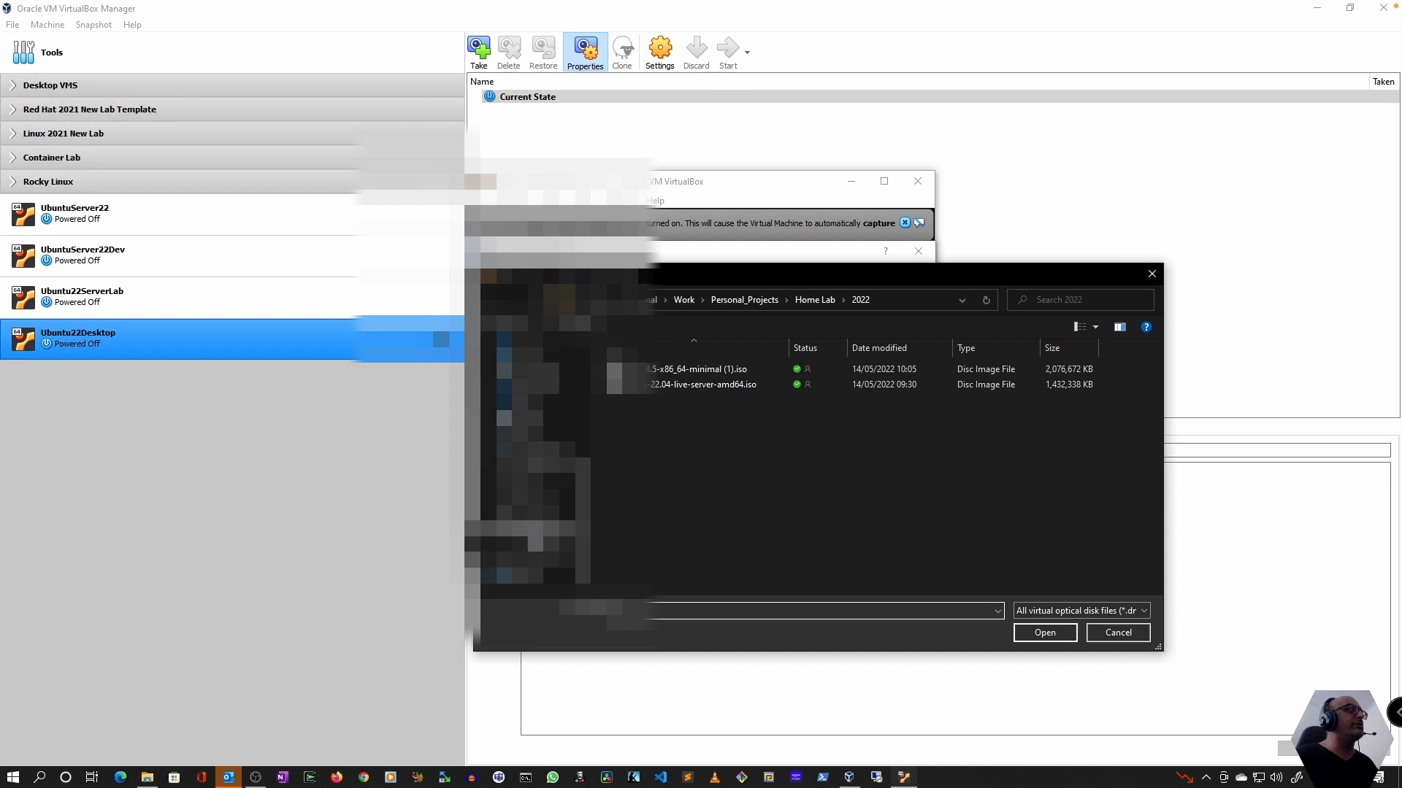
pyautogui.click(525, 528)
pyautogui.doubleClick(630, 410)
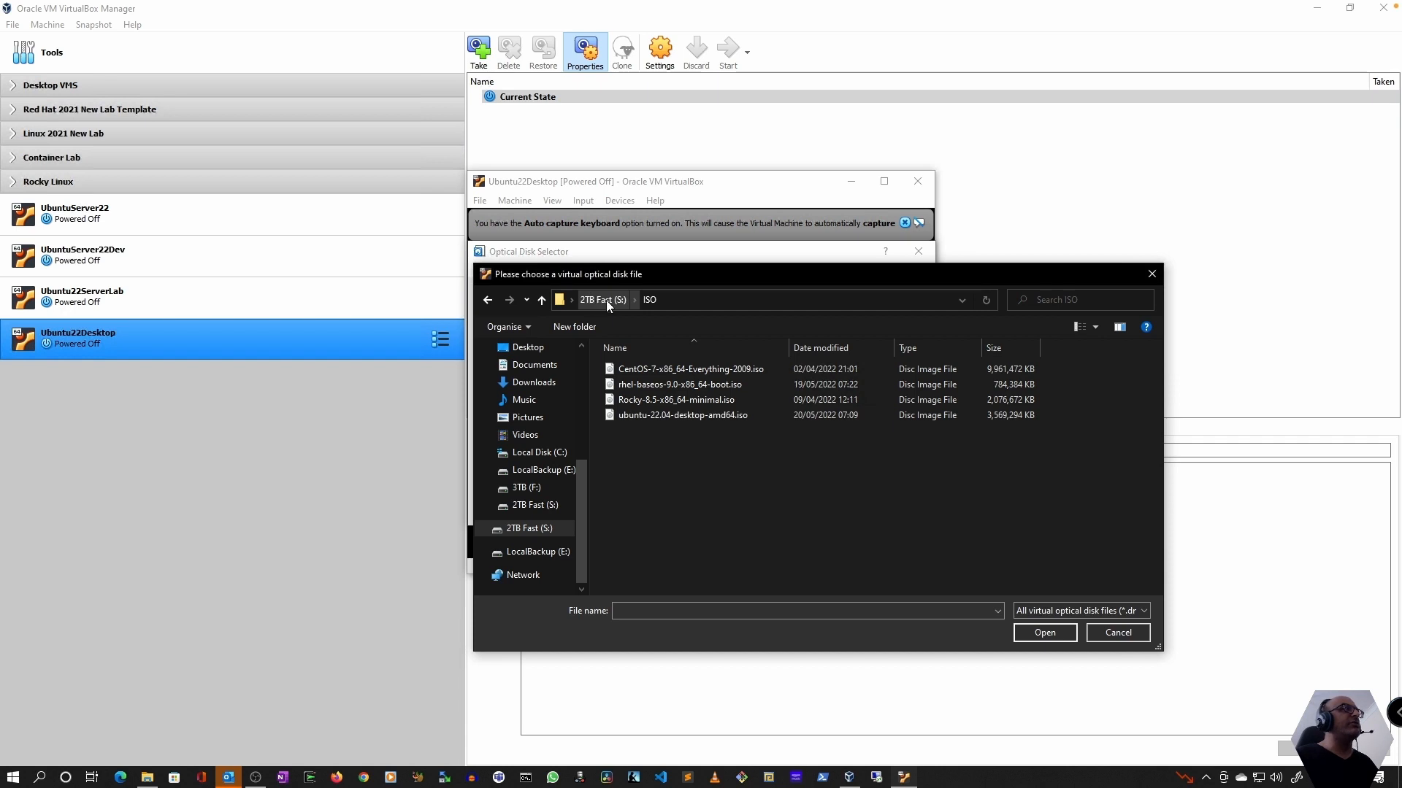
pyautogui.click(642, 416)
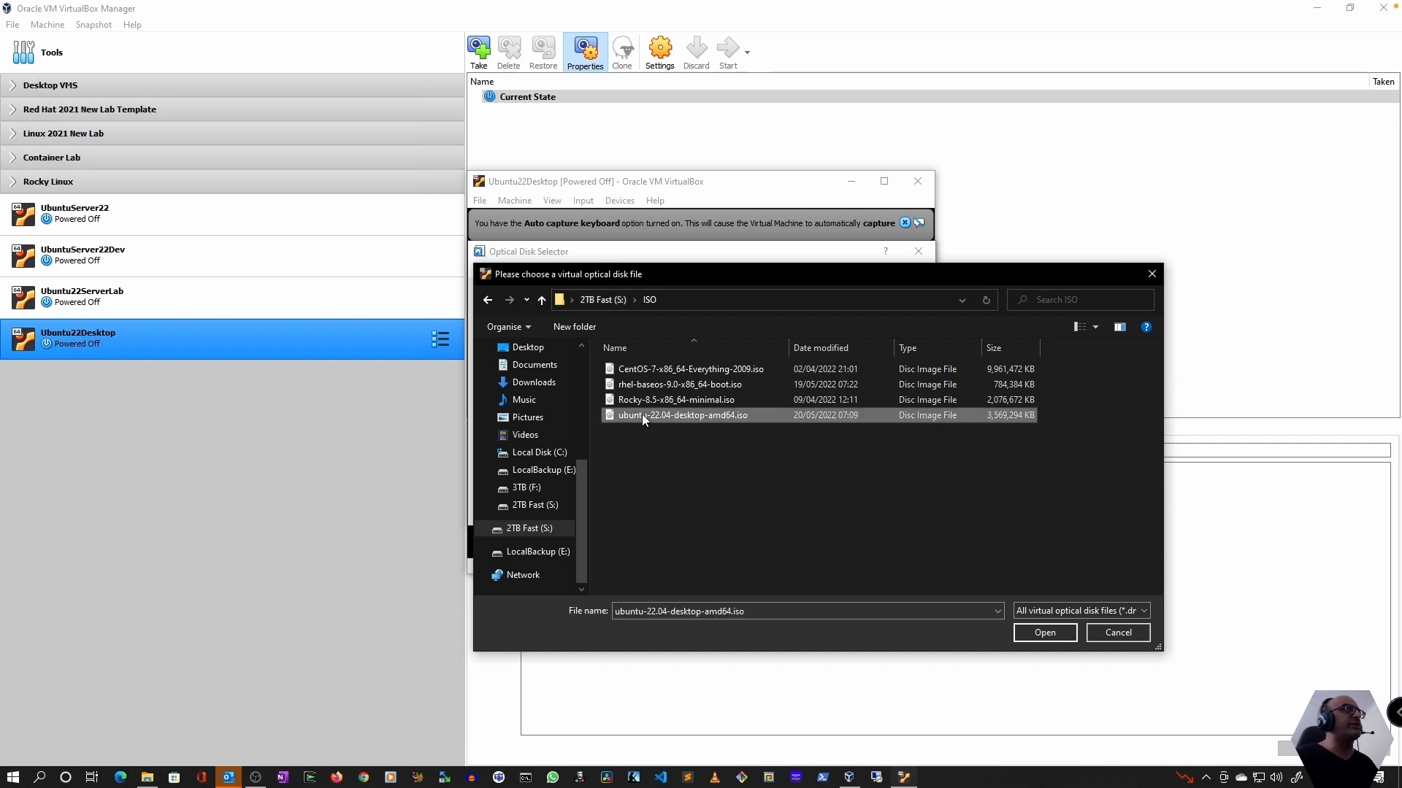
pyautogui.doubleClick(650, 415)
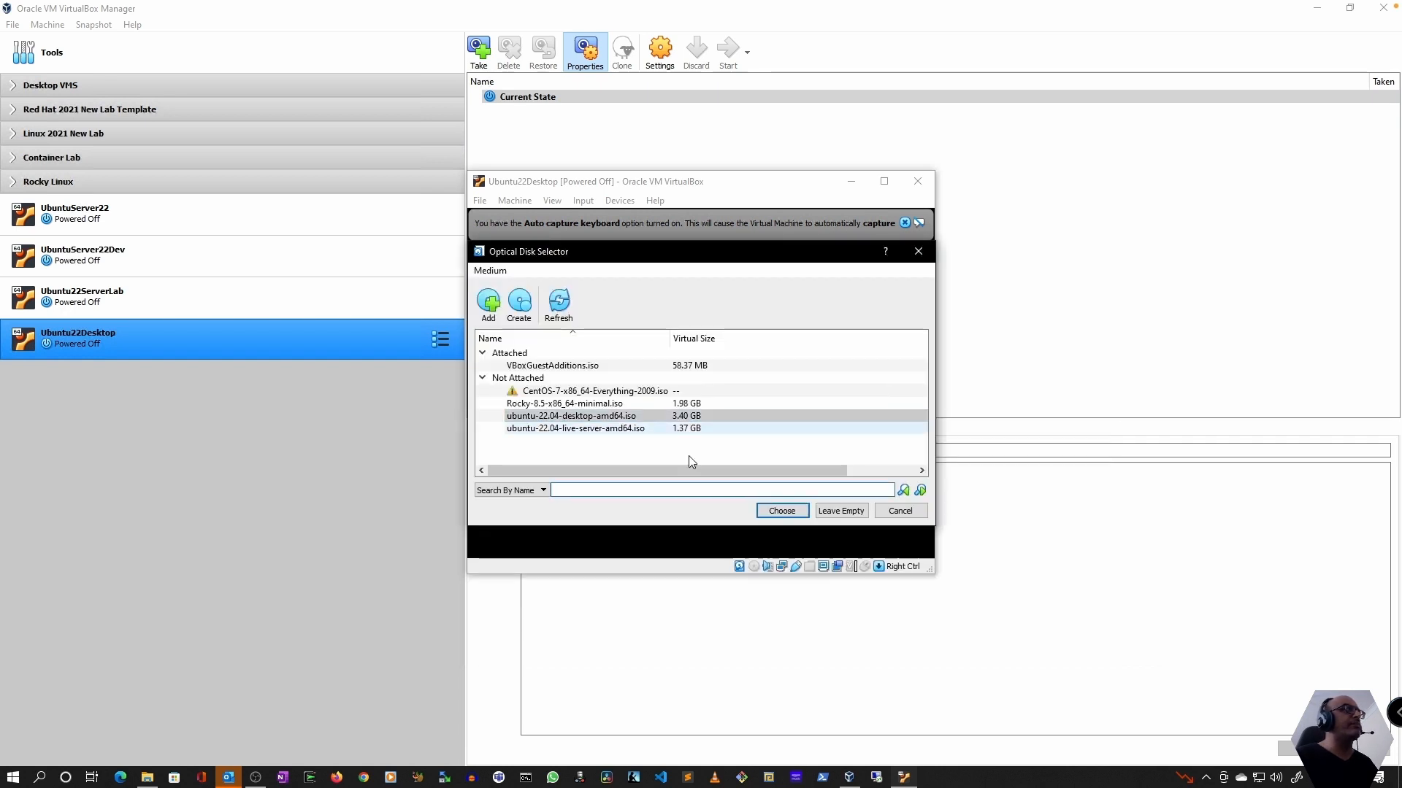
pyautogui.click(783, 512)
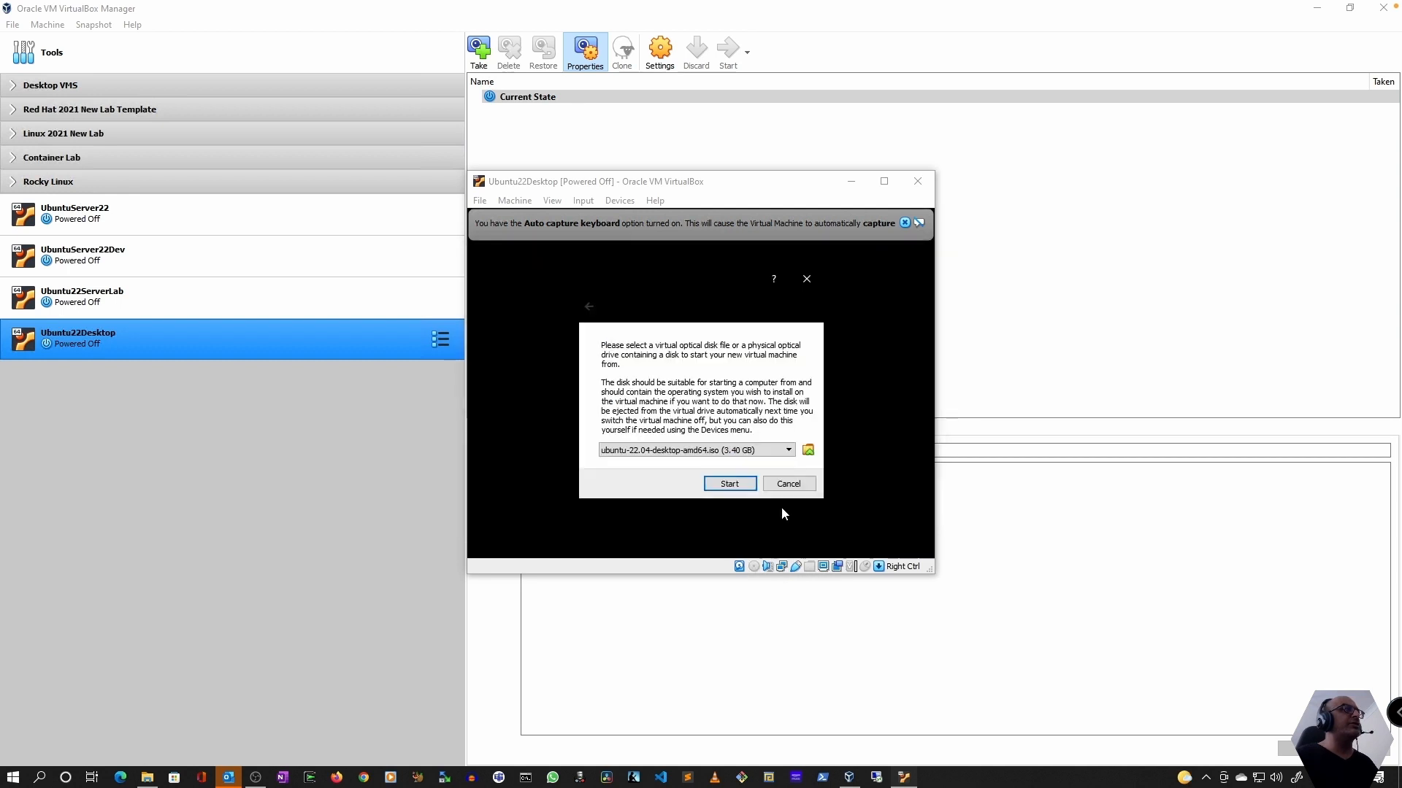
# Boot the machine from the selected ISO with Try or Install Ubuntu, dismissing the notices and moving its window
pyautogui.click(732, 487)
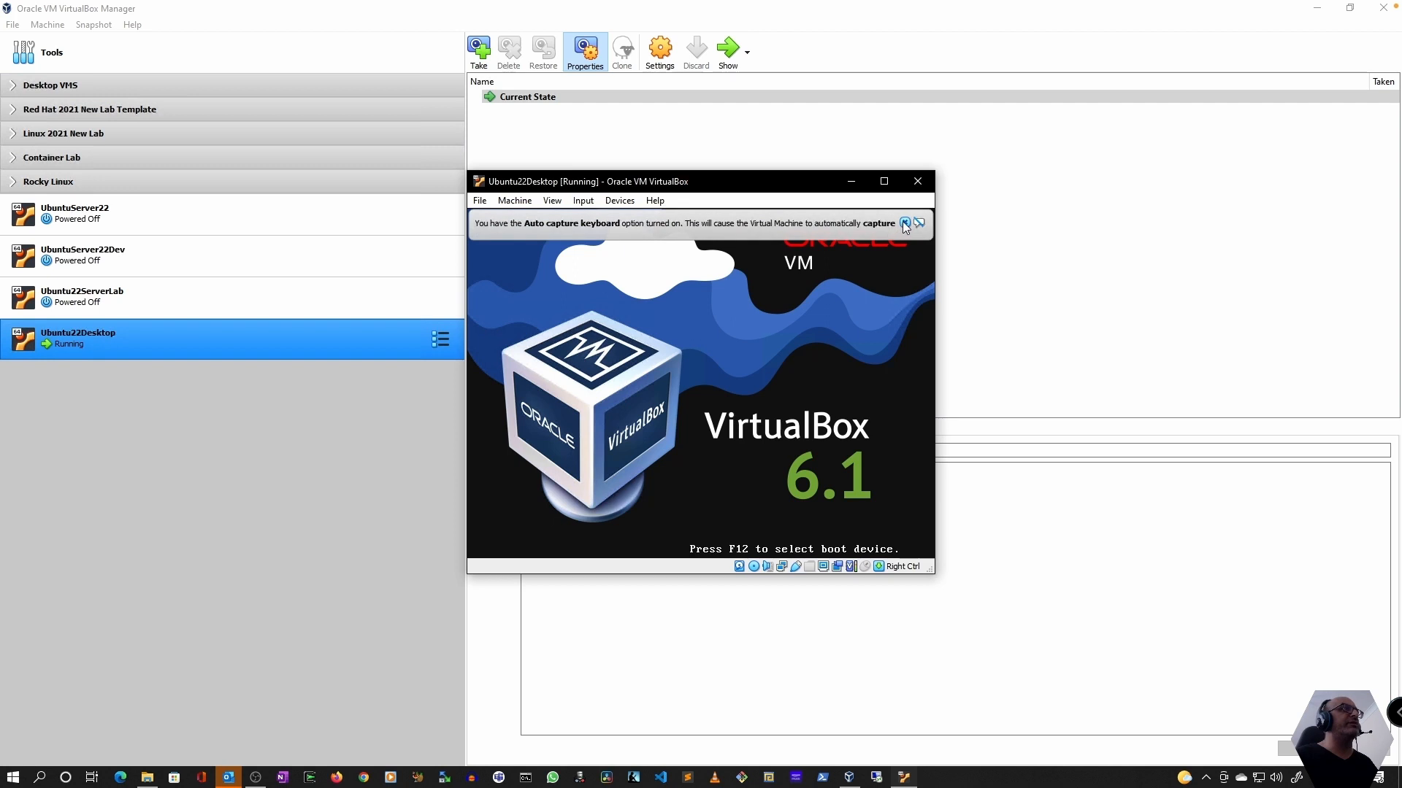
pyautogui.click(904, 223)
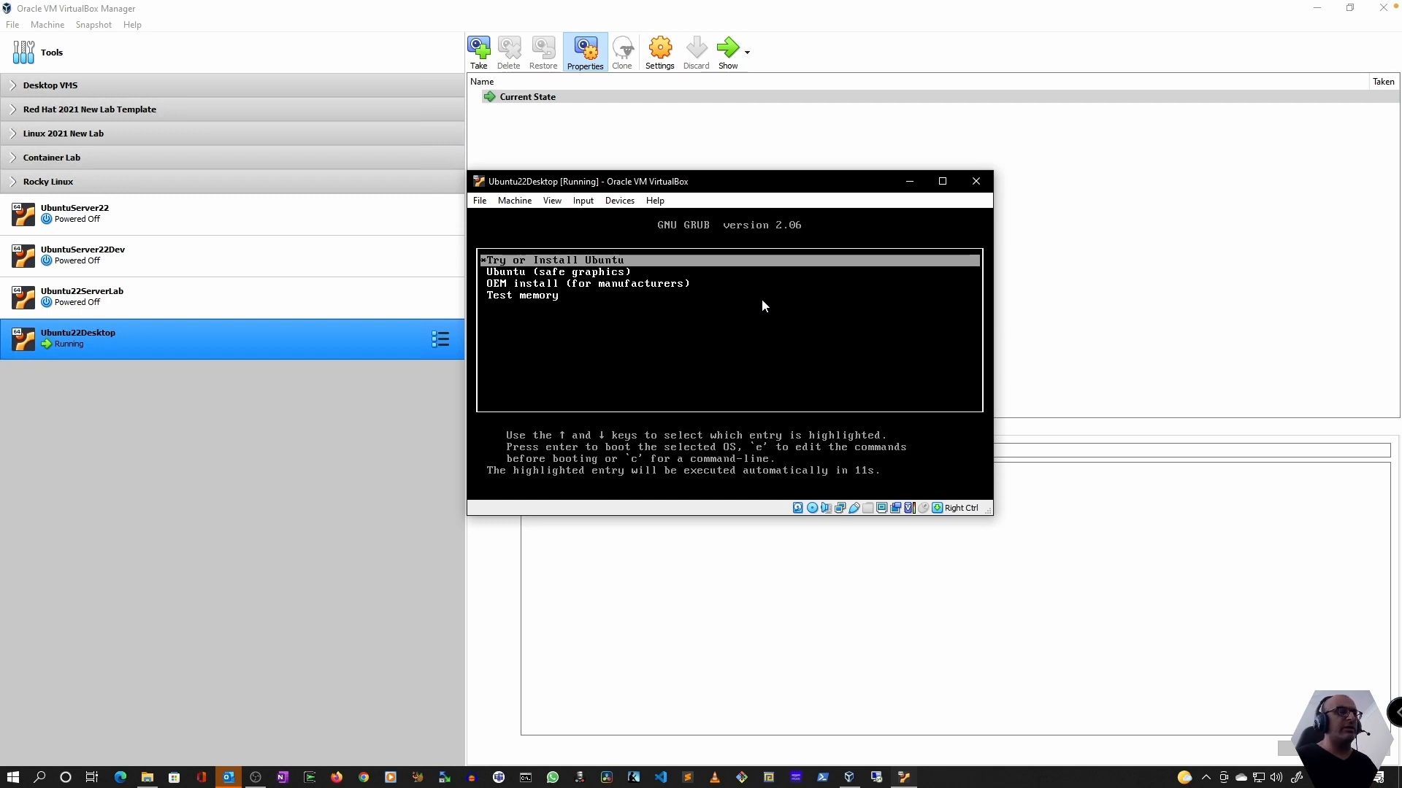
pyautogui.press('Return')
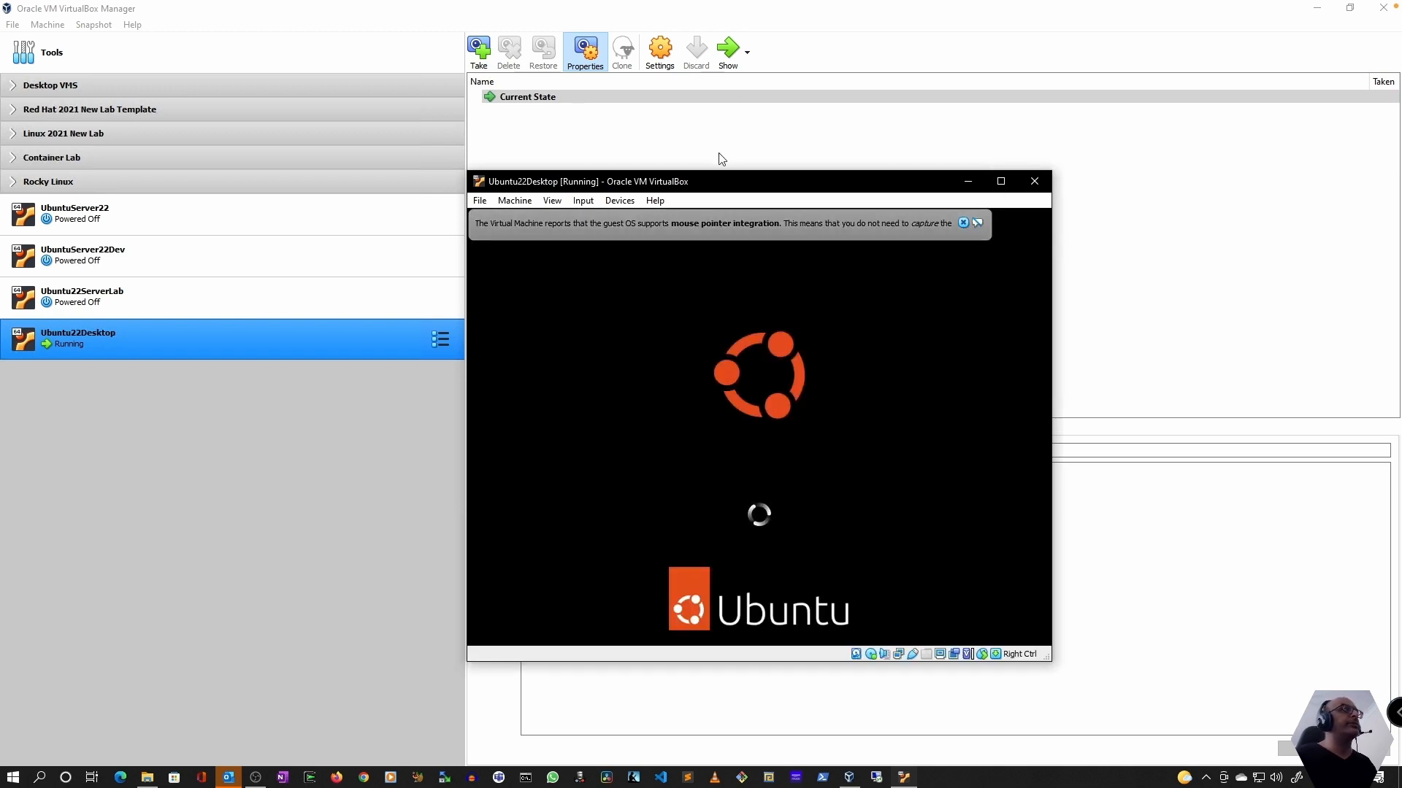
pyautogui.moveTo(718, 184); pyautogui.dragTo(557, 82)
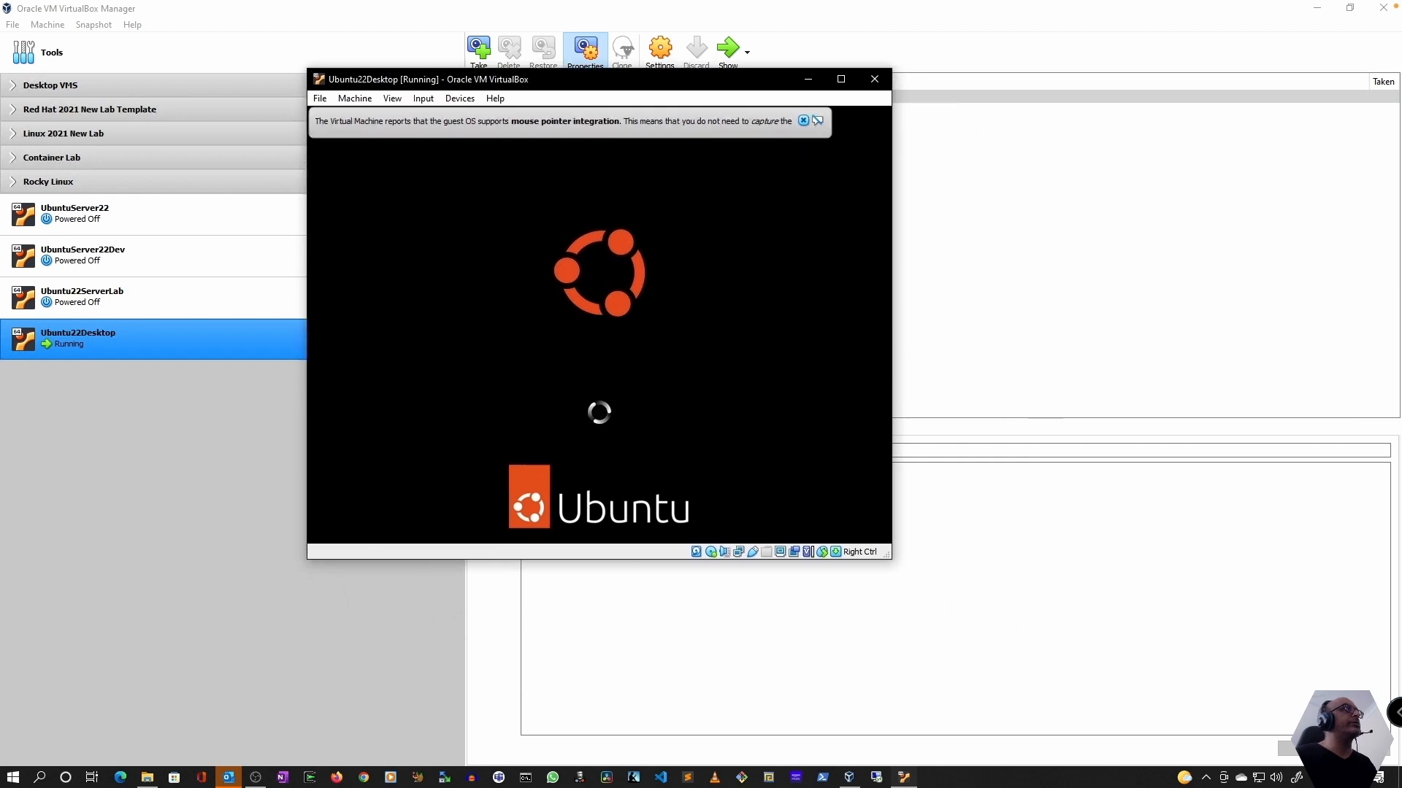
pyautogui.click(803, 120)
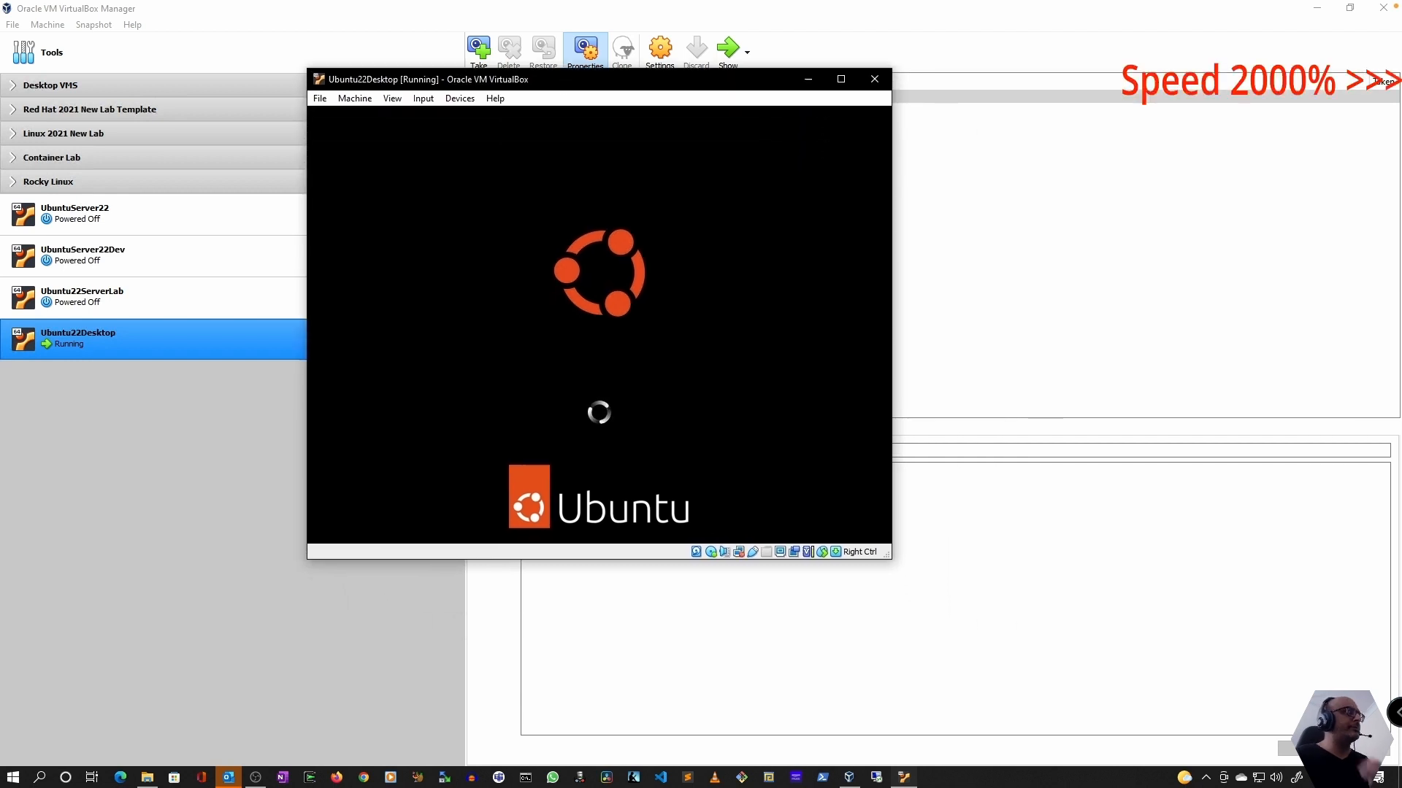
# Begin installing Ubuntu with Minimal installation and third-party software, and proceed through the installer pages to the account details
pyautogui.click(754, 379)
pyautogui.click(838, 540)
pyautogui.click(394, 284)
pyautogui.click(331, 384)
pyautogui.click(821, 536)
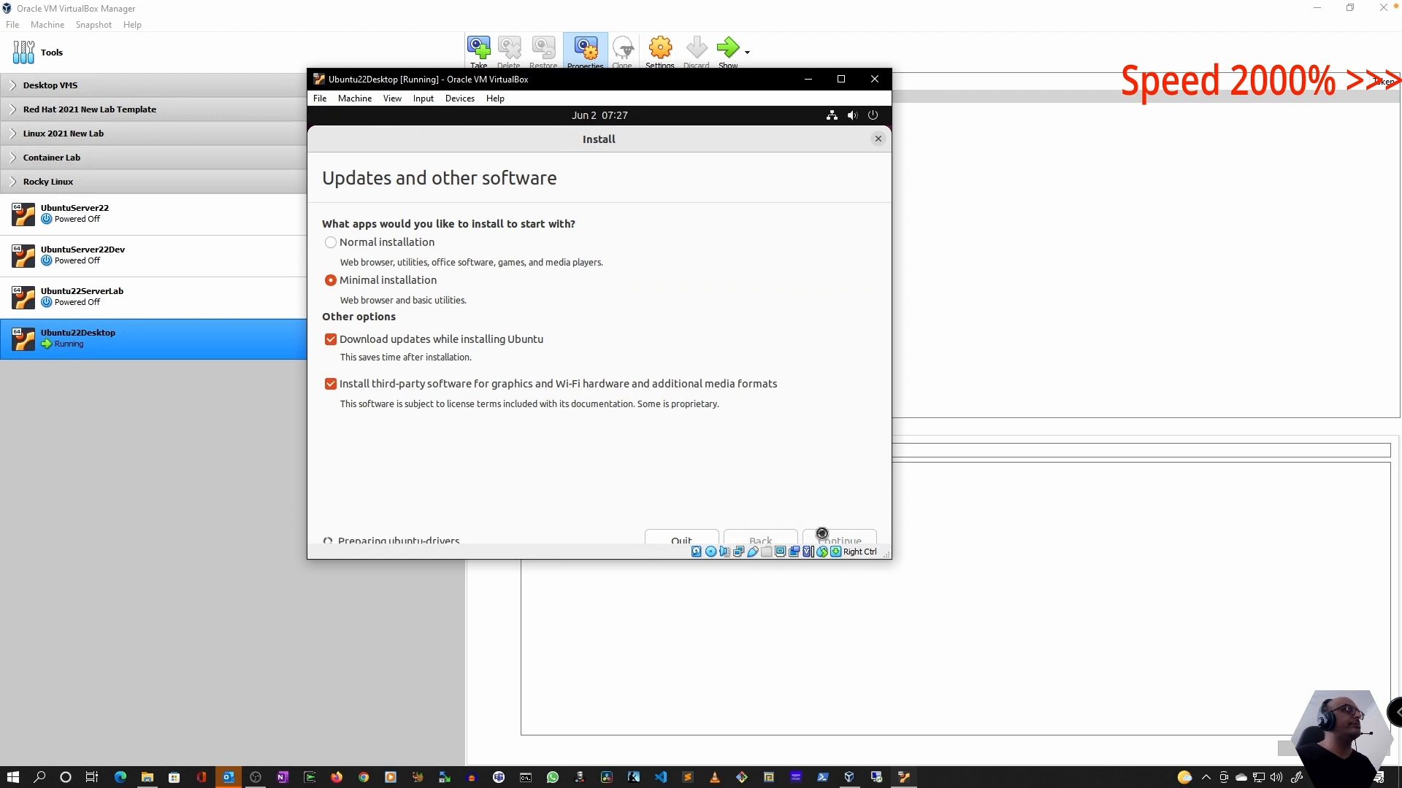
pyautogui.click(821, 536)
pyautogui.click(806, 468)
pyautogui.click(827, 540)
# Enter the user's full name, the computer name Ubuntu22DesktopTest and the account password, and continue the installation
pyautogui.write('Amit Karia')
pyautogui.press('Tab')
pyautogui.press('Tab')
pyautogui.write('●●●●●●●●●●')
pyautogui.click(827, 540)
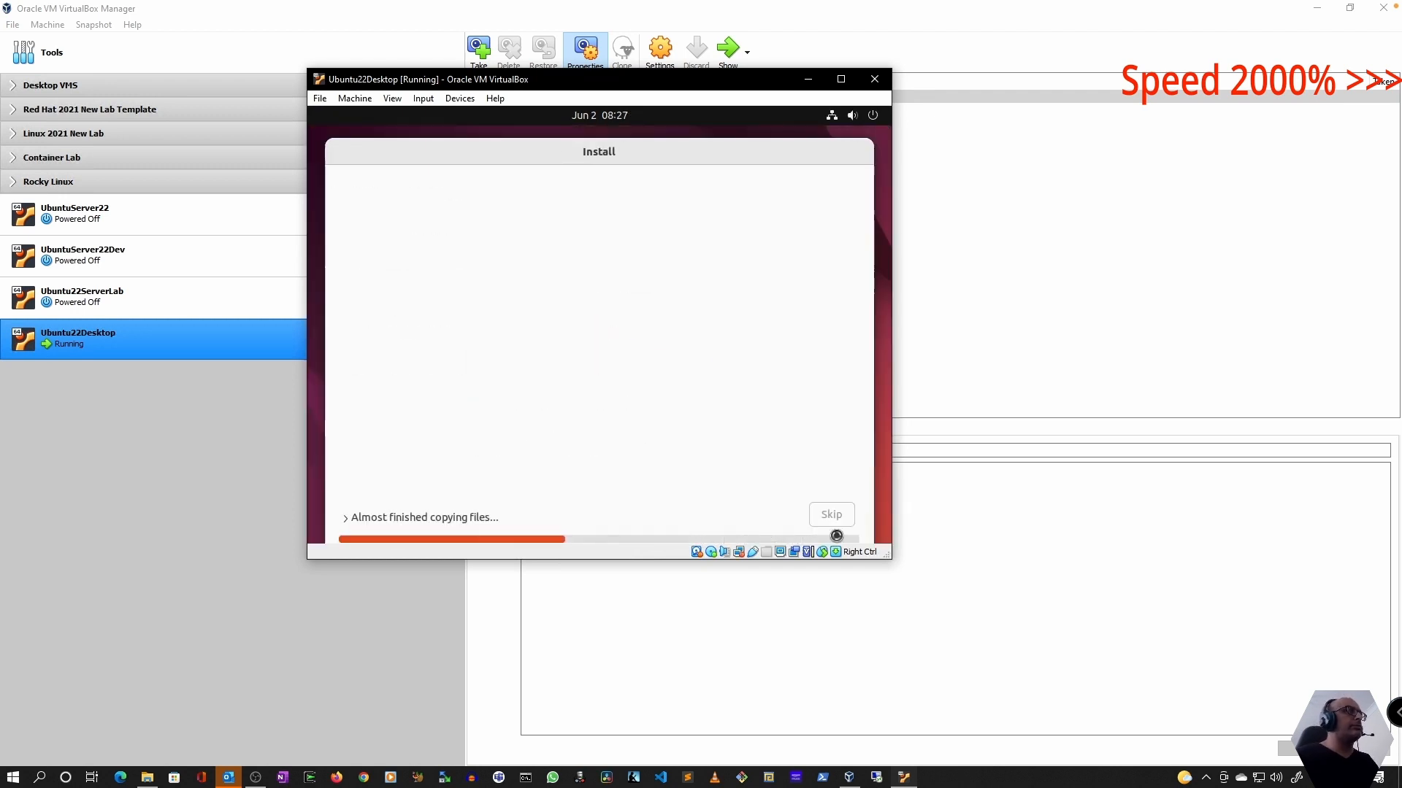
# Restart into the new Ubuntu installation, log in with the account password and skip through the welcome setup
pyautogui.moveTo(890, 558); pyautogui.dragTo(1066, 655)
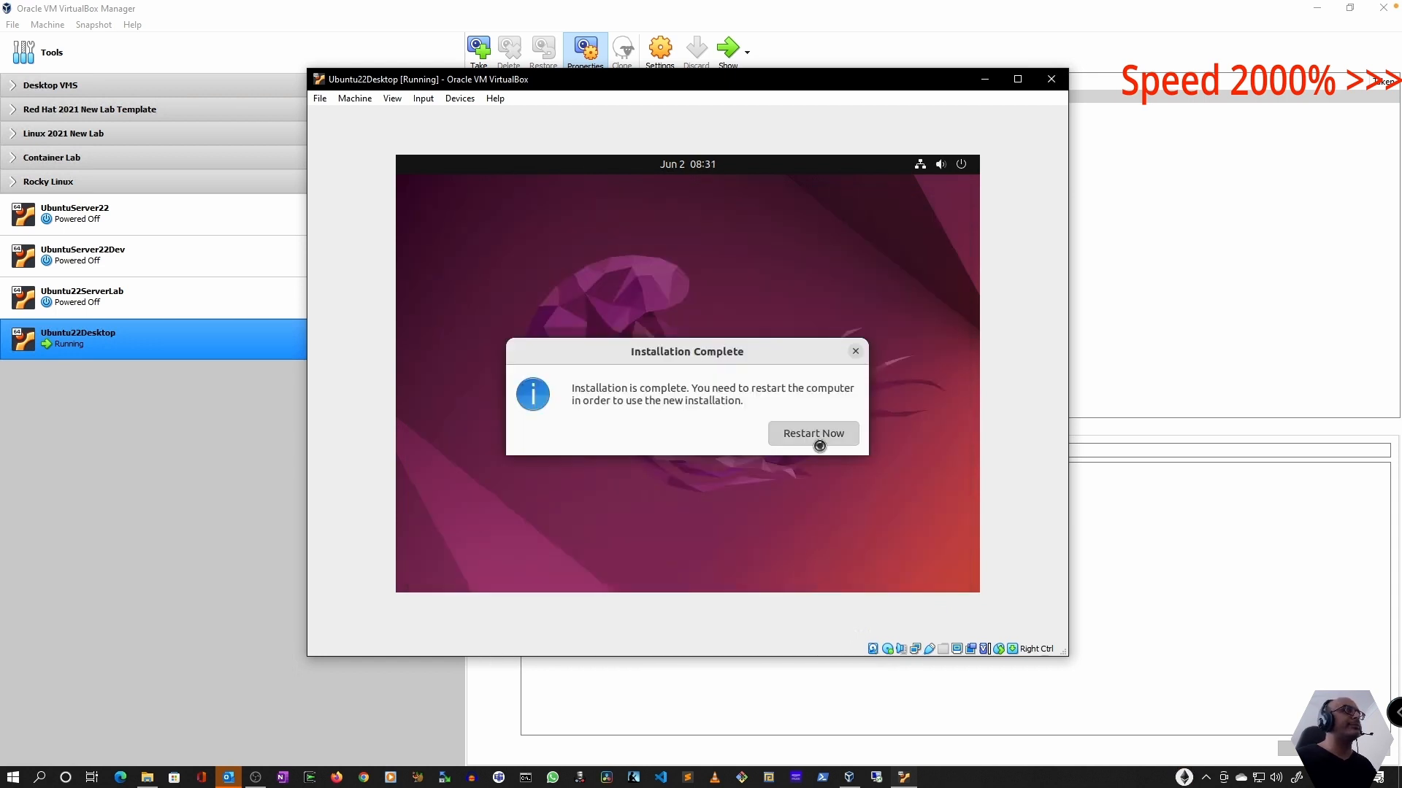
pyautogui.click(815, 437)
pyautogui.press('Return')
pyautogui.write('••••••••')
pyautogui.press('Return')
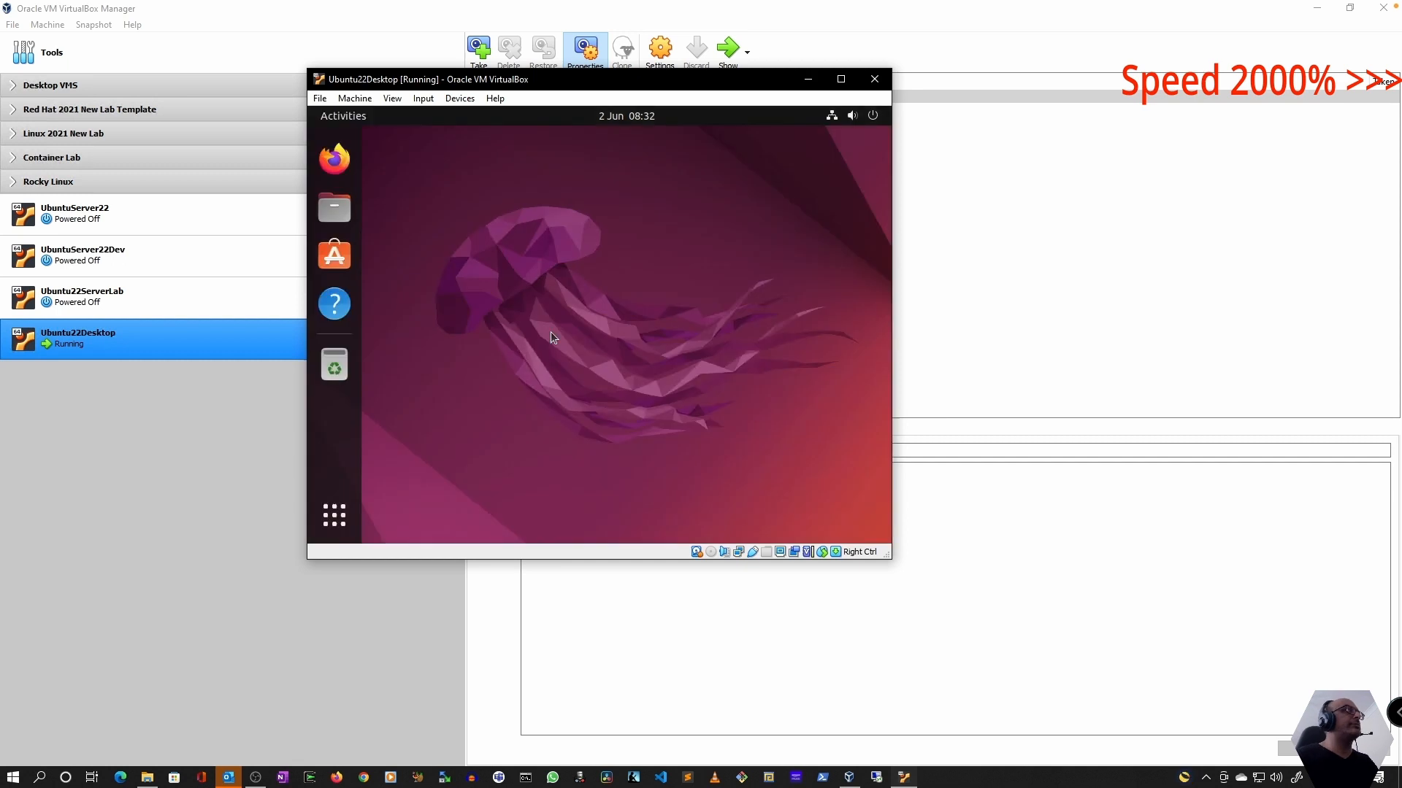
pyautogui.click(861, 141)
pyautogui.click(862, 142)
pyautogui.click(862, 141)
pyautogui.click(861, 142)
pyautogui.click(862, 142)
# Insert the Guest Additions CD image, try to open VBoxLinuxAdditions.run from its folder and close the file window
pyautogui.click(467, 99)
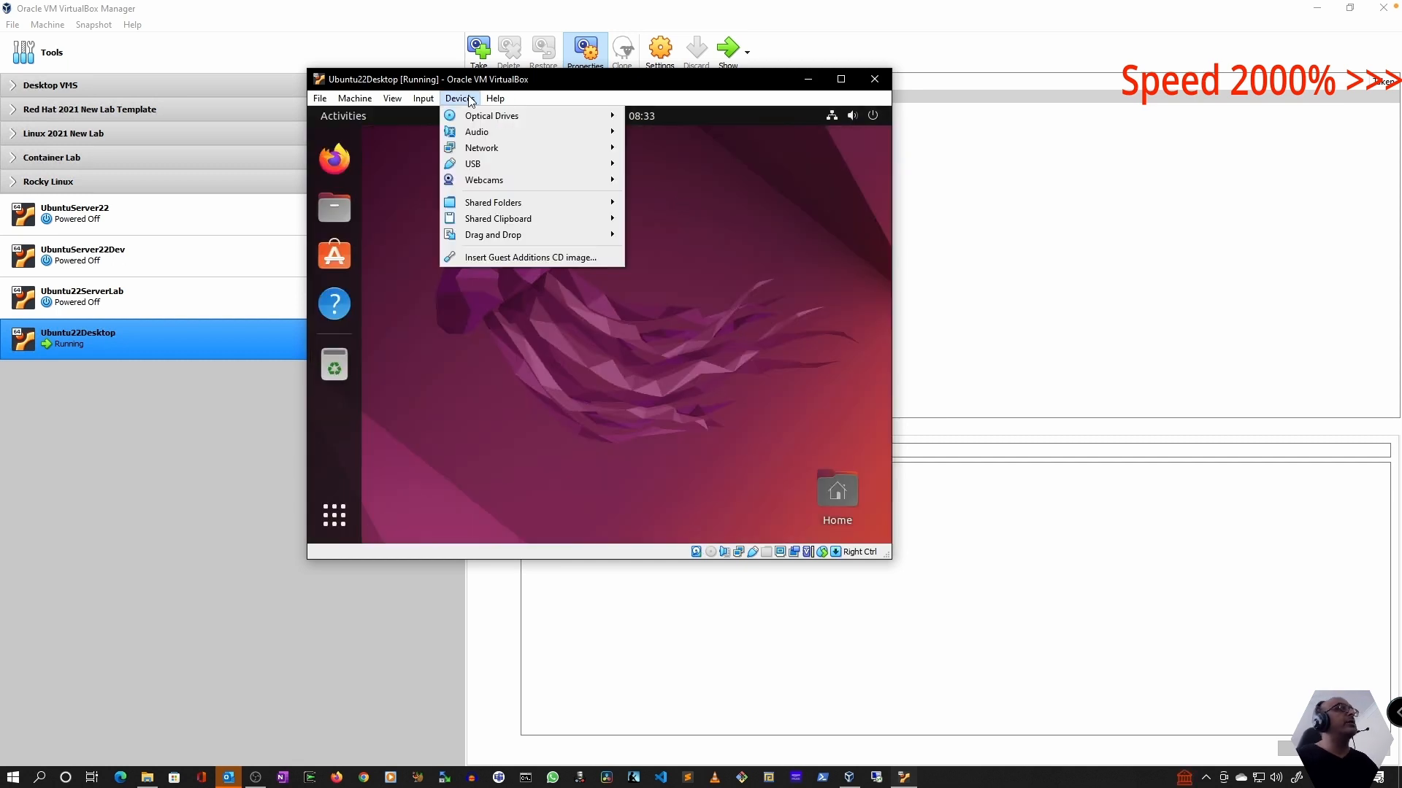
pyautogui.click(515, 257)
pyautogui.click(694, 363)
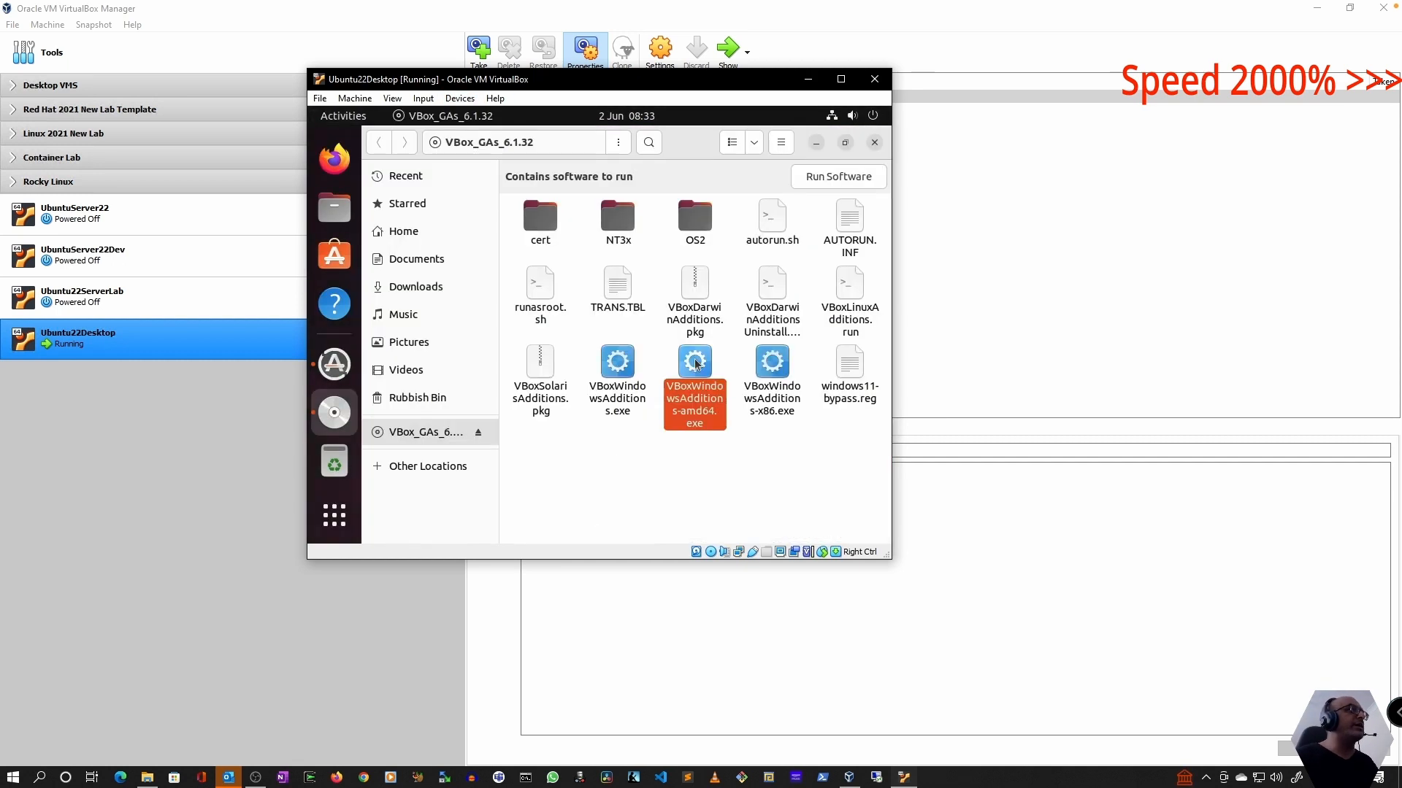
pyautogui.doubleClick(852, 288)
pyautogui.click(446, 117)
pyautogui.click(874, 142)
# Open a terminal from the desktop and list the mounted file systems with df -h
pyautogui.rightClick(553, 172)
pyautogui.click(588, 319)
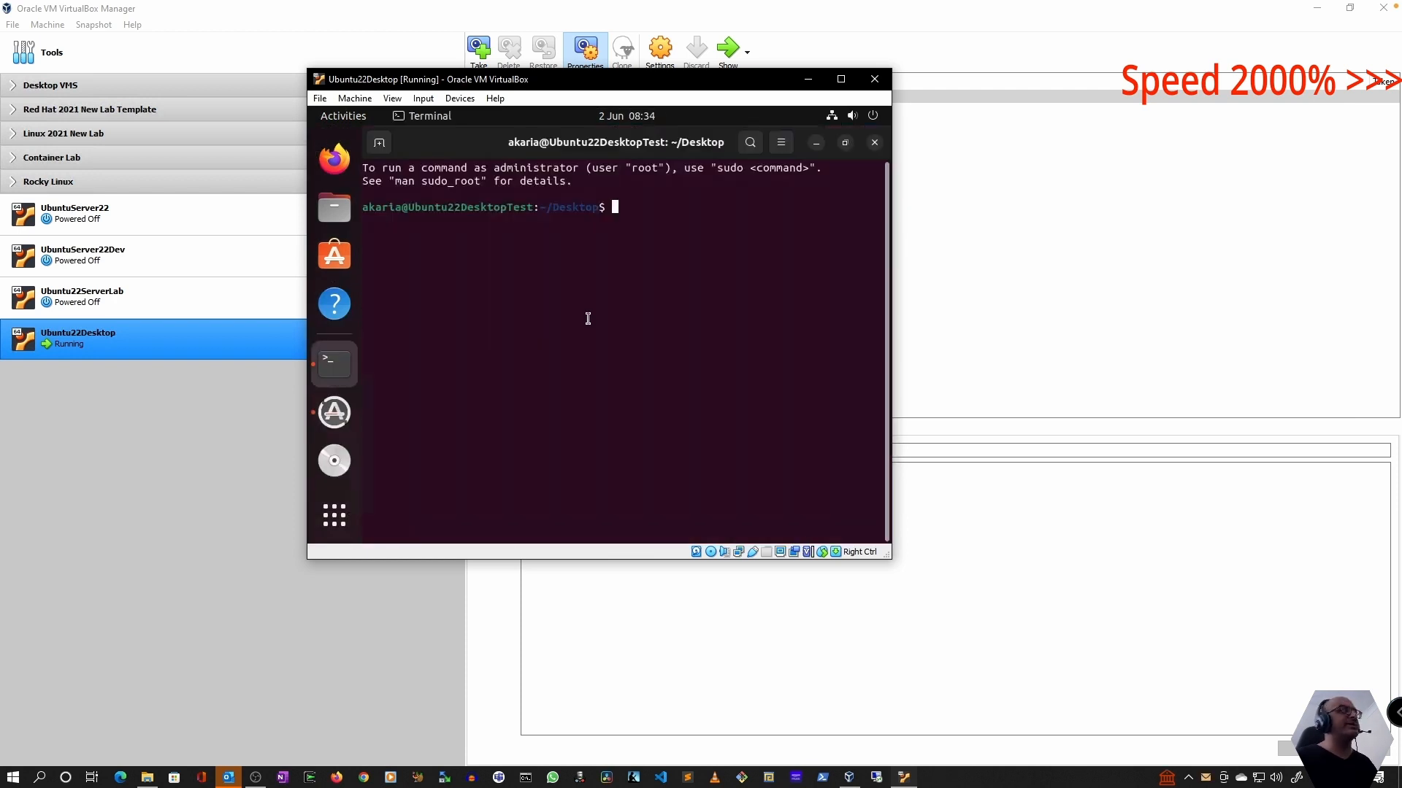
pyautogui.write('df -h')
pyautogui.press('Return')
# Change to the mounted VBox_GAs_6.1.32 directory and run ./VBoxLinuxAdditions.run with sudo
pyautogui.moveTo(613, 313); pyautogui.dragTo(803, 313)
pyautogui.write('cd /media/akaria/VBox_GAs_6.1.32/')
pyautogui.press('Return')
pyautogui.write('sudo ./VBoxLinuxAdditions.run')
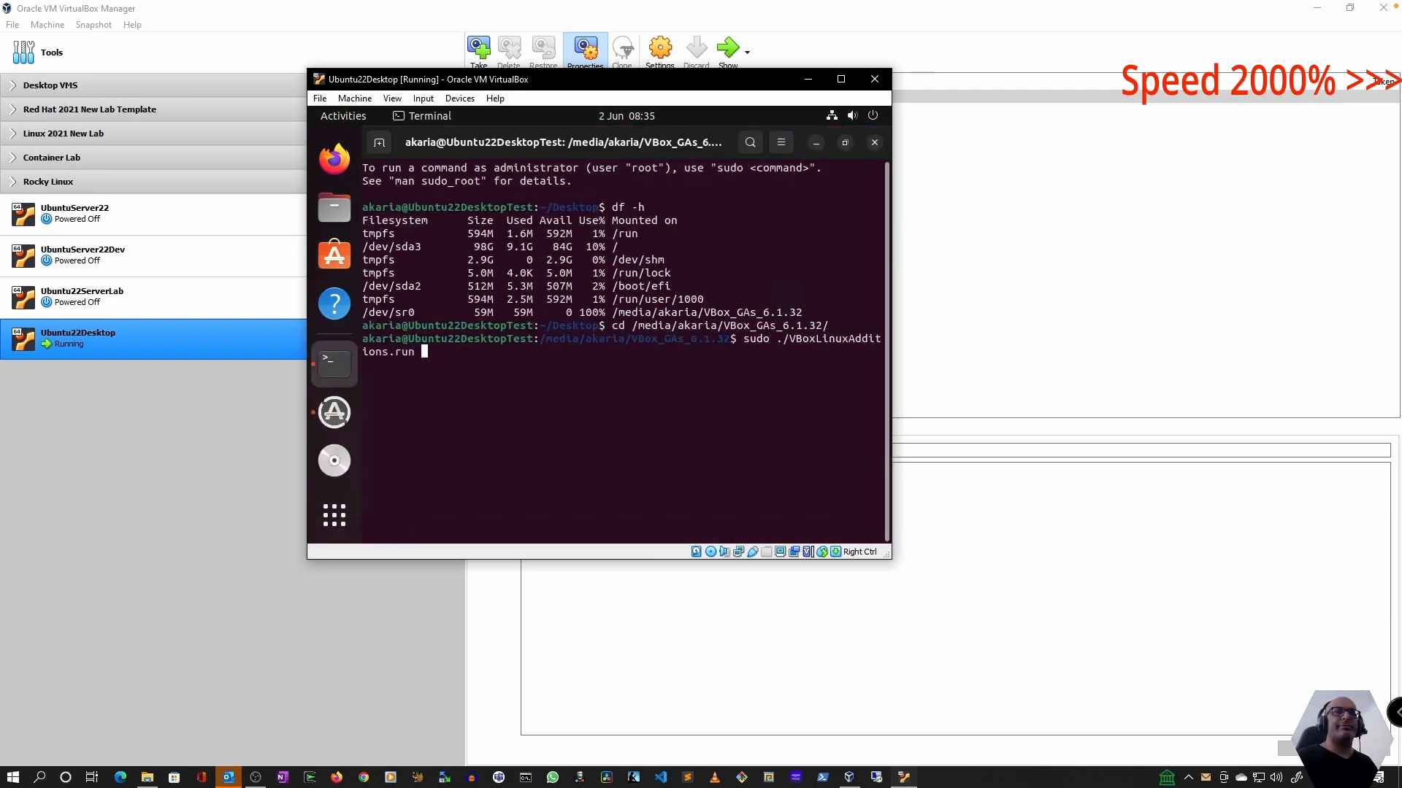
pyautogui.press('Return')
# Install the gcc, make and bzip2 packages with sudo apt-get install, confirming the installation
pyautogui.write('sudo apt-get gcc make')
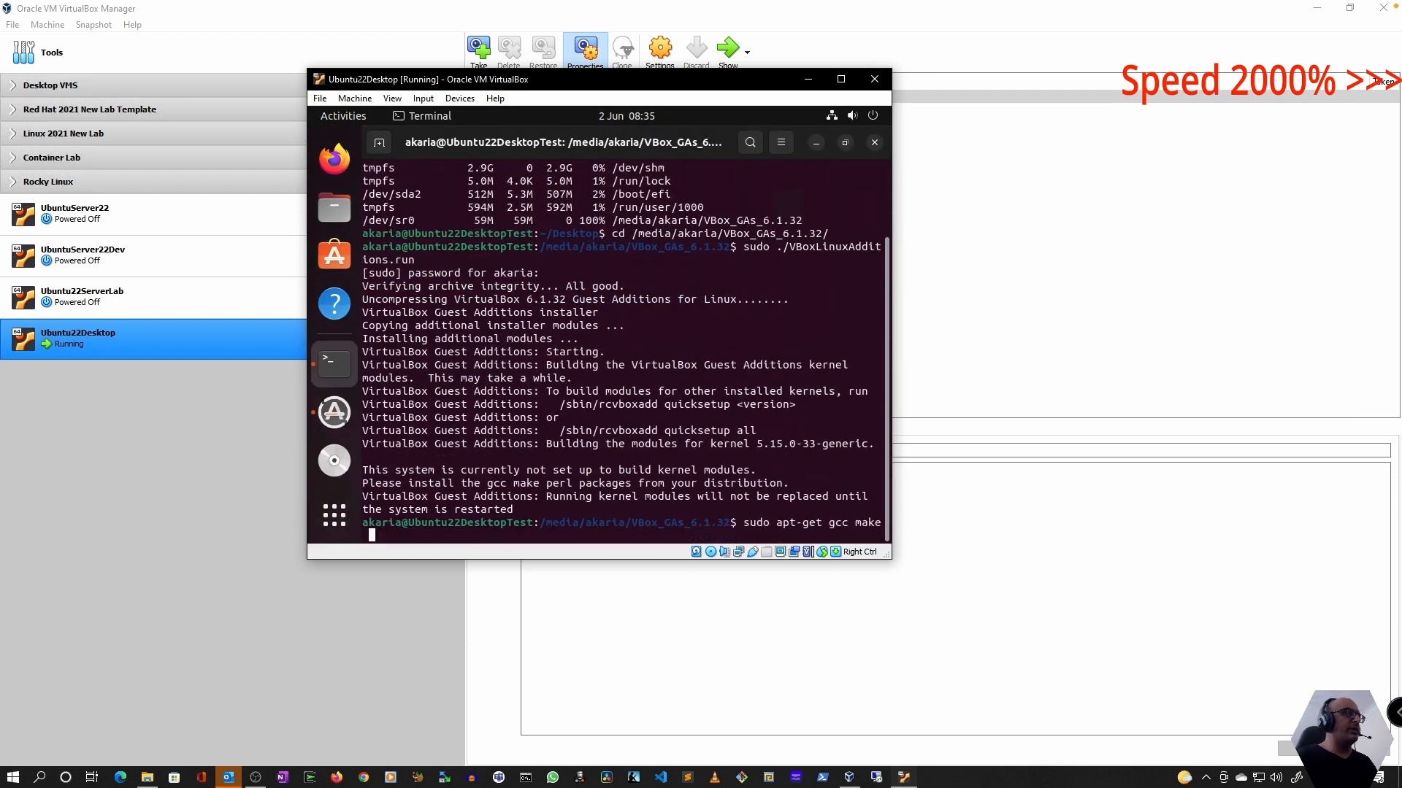
pyautogui.write('bzip2')
pyautogui.press('Return')
pyautogui.press('Up')
pyautogui.press('Left')
pyautogui.press('Left')
pyautogui.press('Left')
pyautogui.press('Left')
pyautogui.press('Left')
pyautogui.press('Left')
pyautogui.press('Left')
pyautogui.press('Left')
pyautogui.press('Left')
pyautogui.press('Left')
pyautogui.press('Left')
pyautogui.press('Left')
pyautogui.press('Left')
pyautogui.press('Left')
pyautogui.write('install')
pyautogui.press('Return')
pyautogui.write('y')
# Rerun the VBoxLinuxAdditions.run installer with sudo and close the terminal
pyautogui.press('Return')
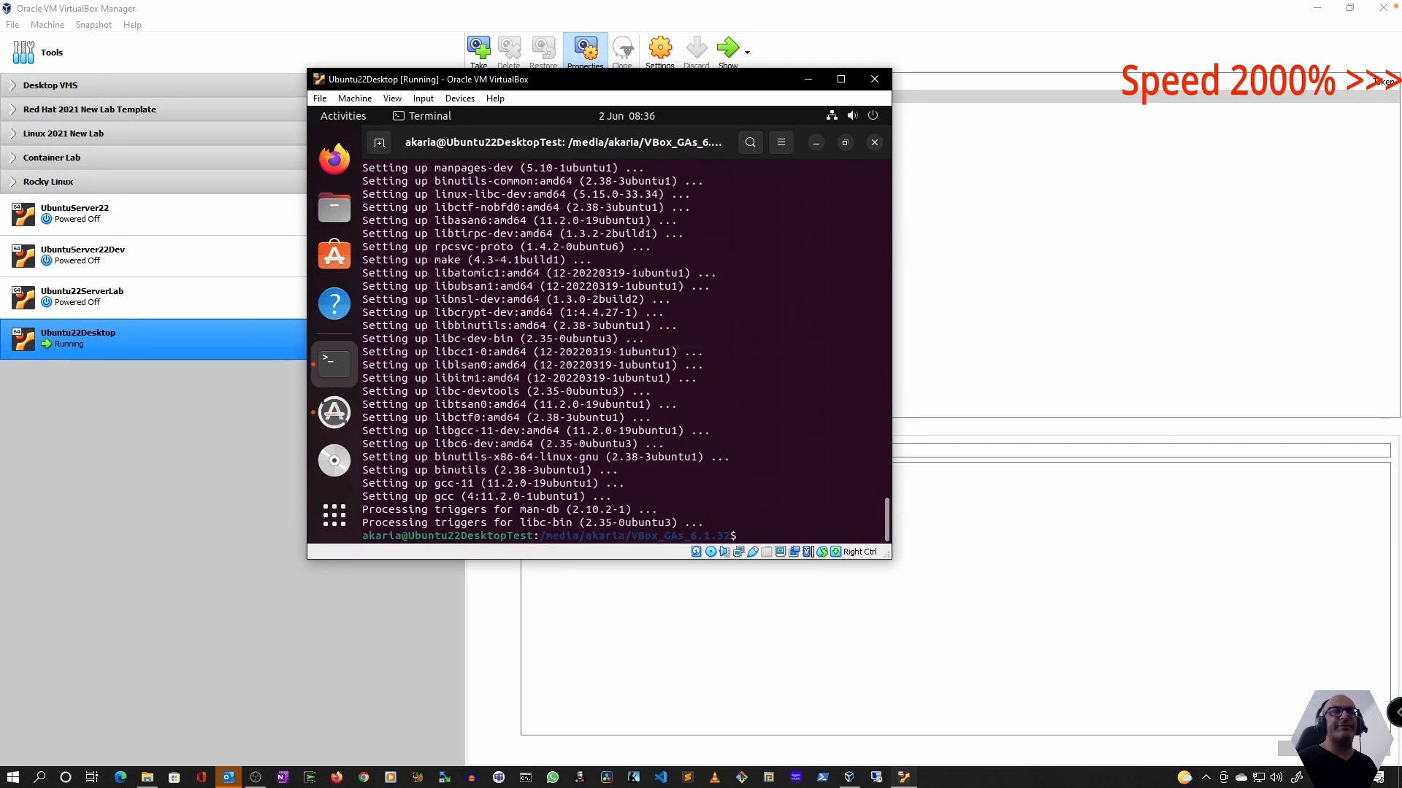
pyautogui.press('Up')
pyautogui.press('Up')
pyautogui.press('Up')
pyautogui.press('Return')
pyautogui.hotkey('ctrl', 'd')
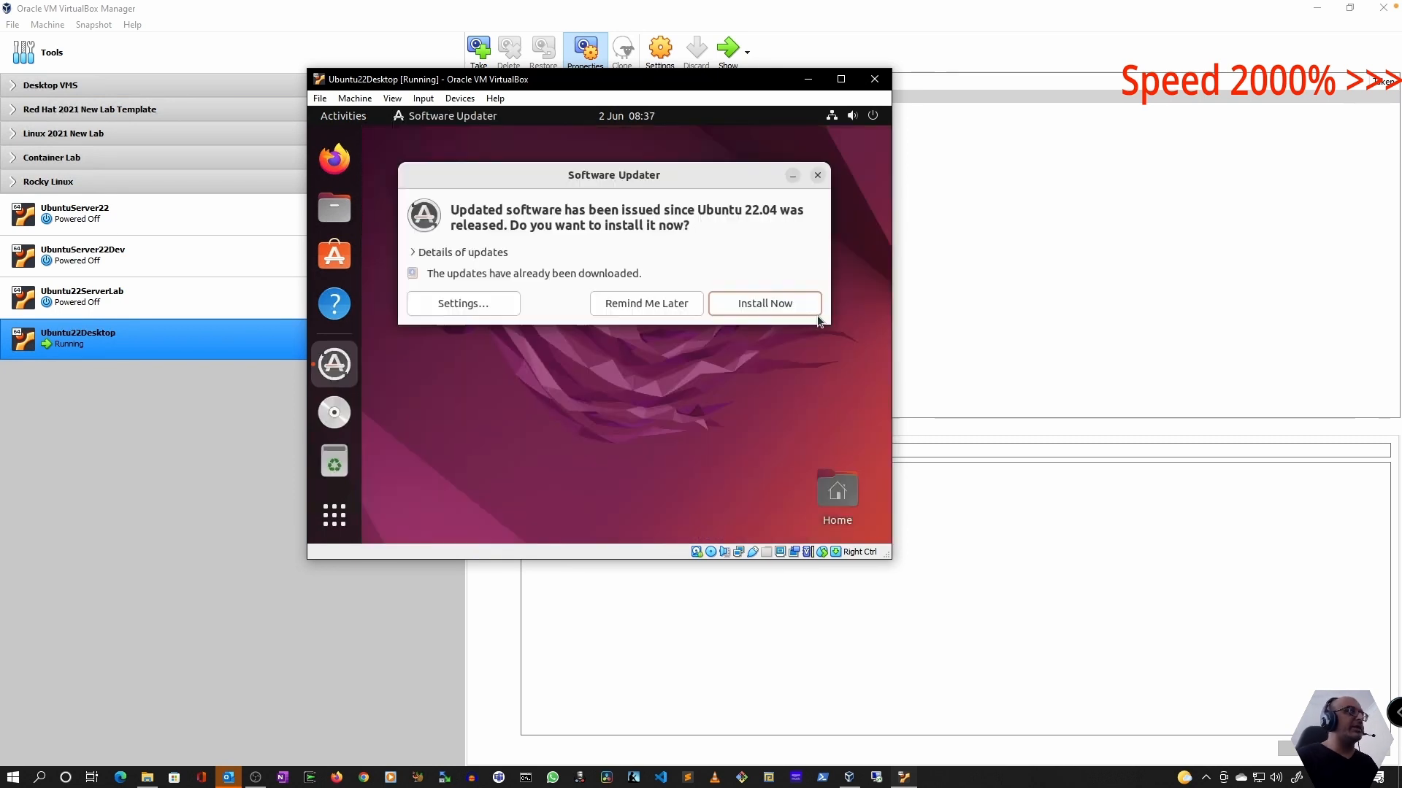
# Postpone the offered software updates and eject the Guest Additions disc
pyautogui.click(646, 304)
pyautogui.rightClick(334, 364)
pyautogui.click(416, 388)
# Restart the Ubuntu guest from its power options
pyautogui.click(853, 116)
pyautogui.click(734, 295)
pyautogui.click(723, 347)
pyautogui.click(668, 372)
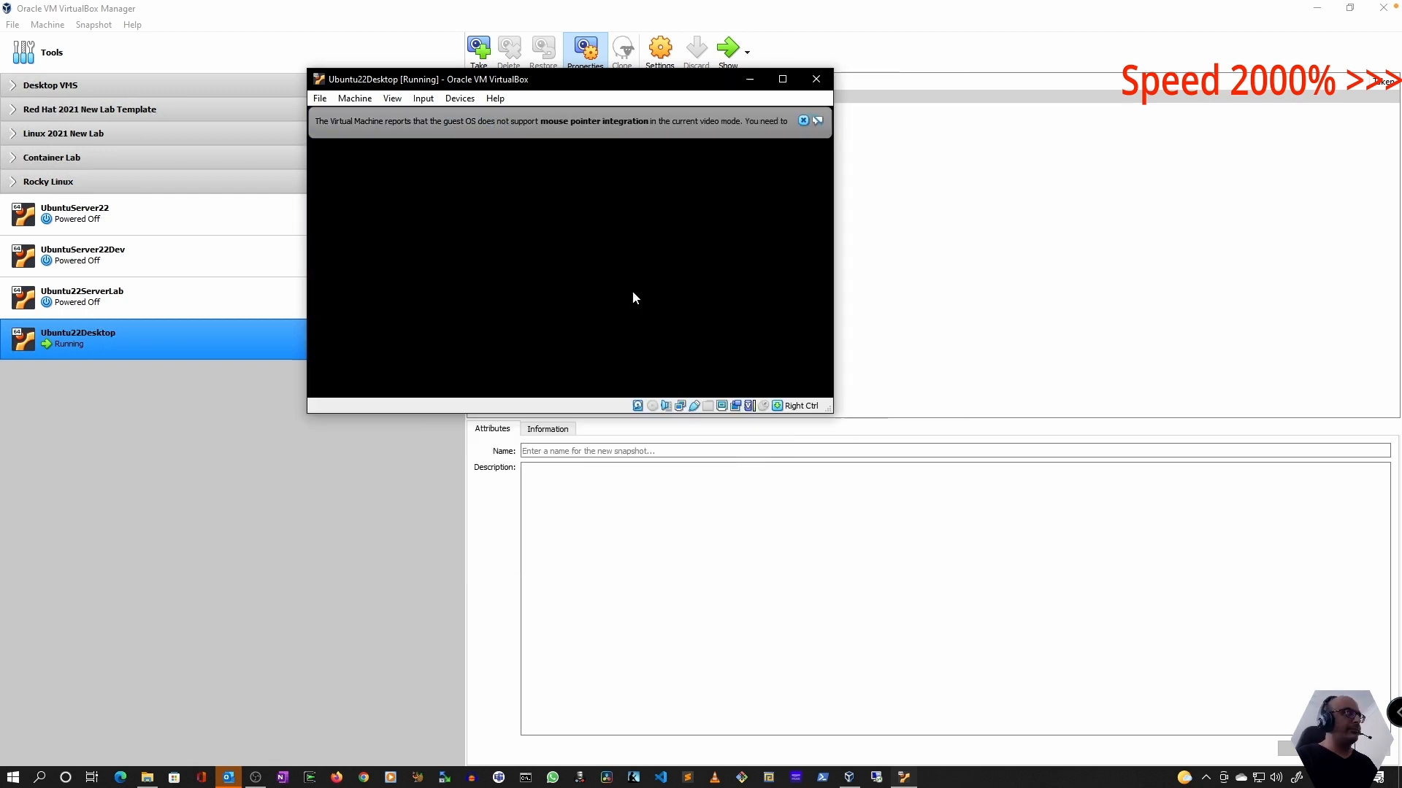
# Log in to Ubuntu with the account password and maximize the virtual machine's window
pyautogui.click(557, 316)
pyautogui.write('************')
pyautogui.press('Return')
pyautogui.click(841, 79)
# Open Software Updater and install the available Ubuntu updates with the installation details expanded
pyautogui.click(27, 723)
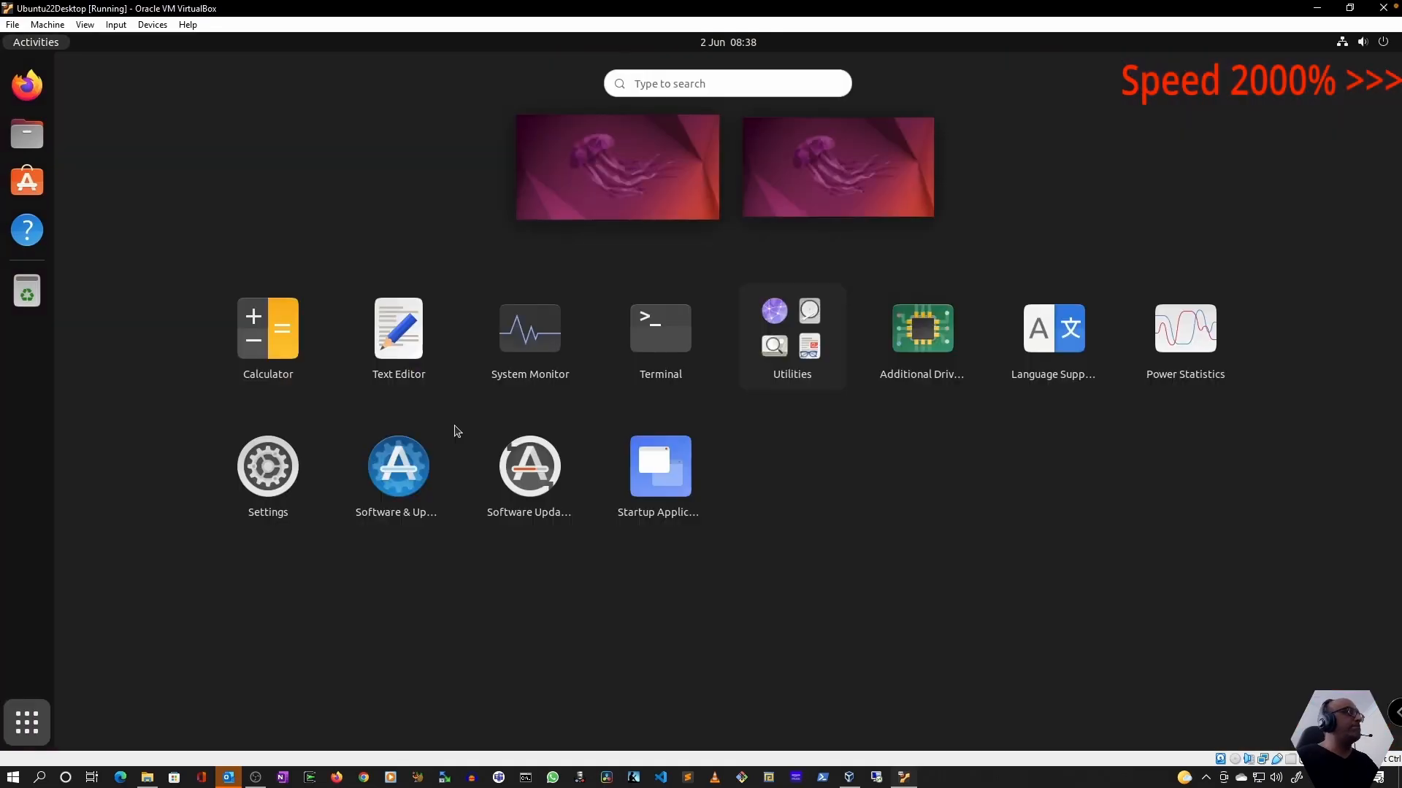
pyautogui.click(529, 468)
pyautogui.click(423, 190)
pyautogui.click(84, 155)
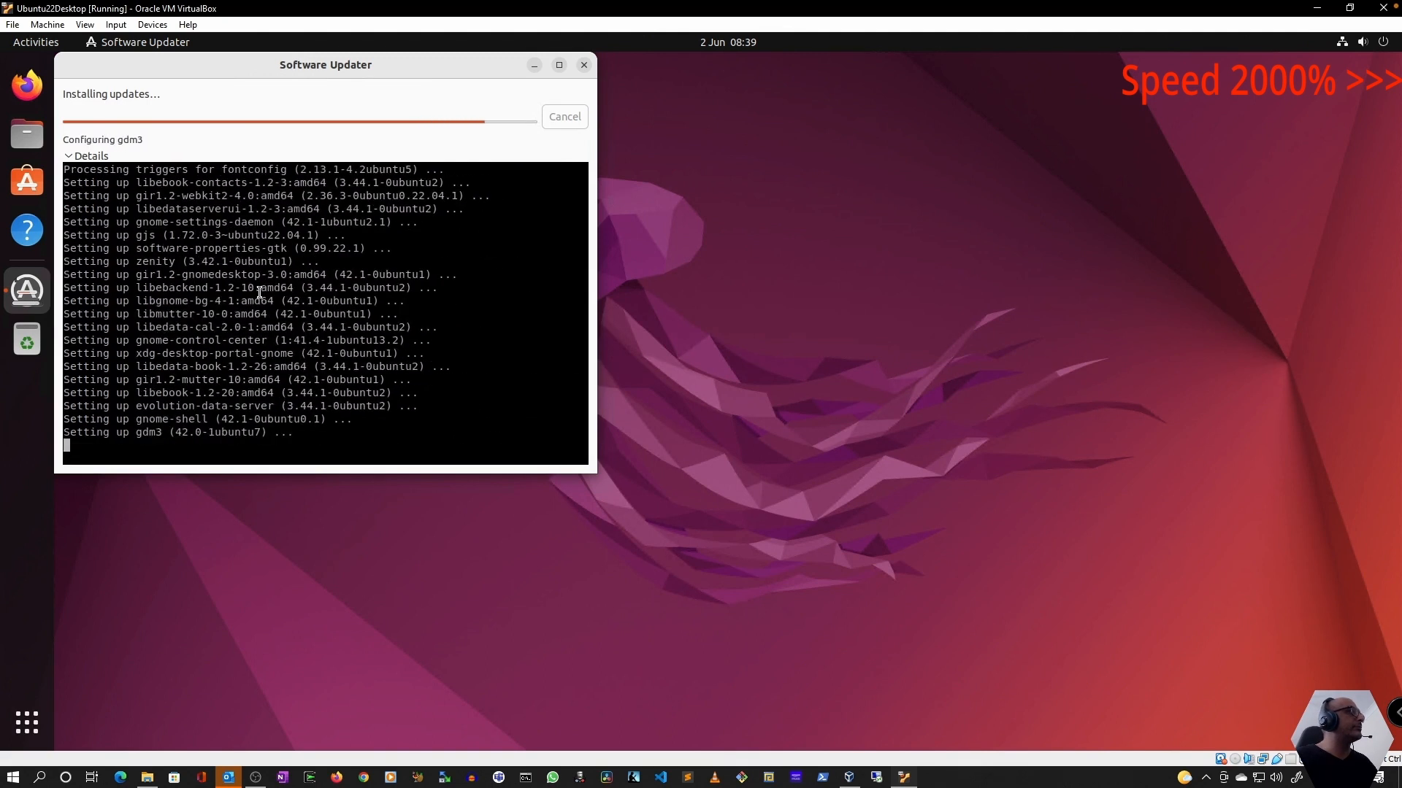
pyautogui.click(428, 144)
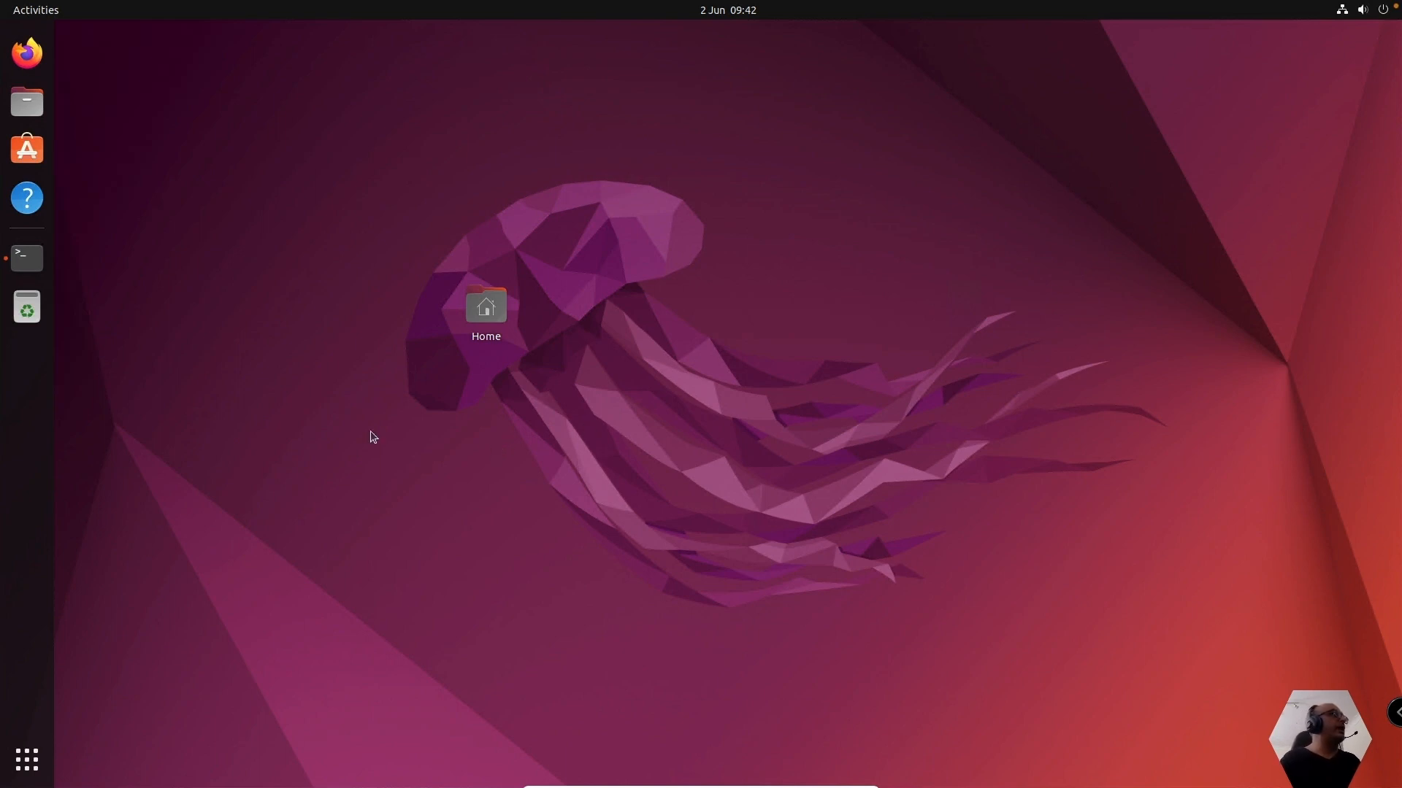
# Open Ubuntu Software and look through the Editor's Choice apps and the categories on offer
pyautogui.click(24, 150)
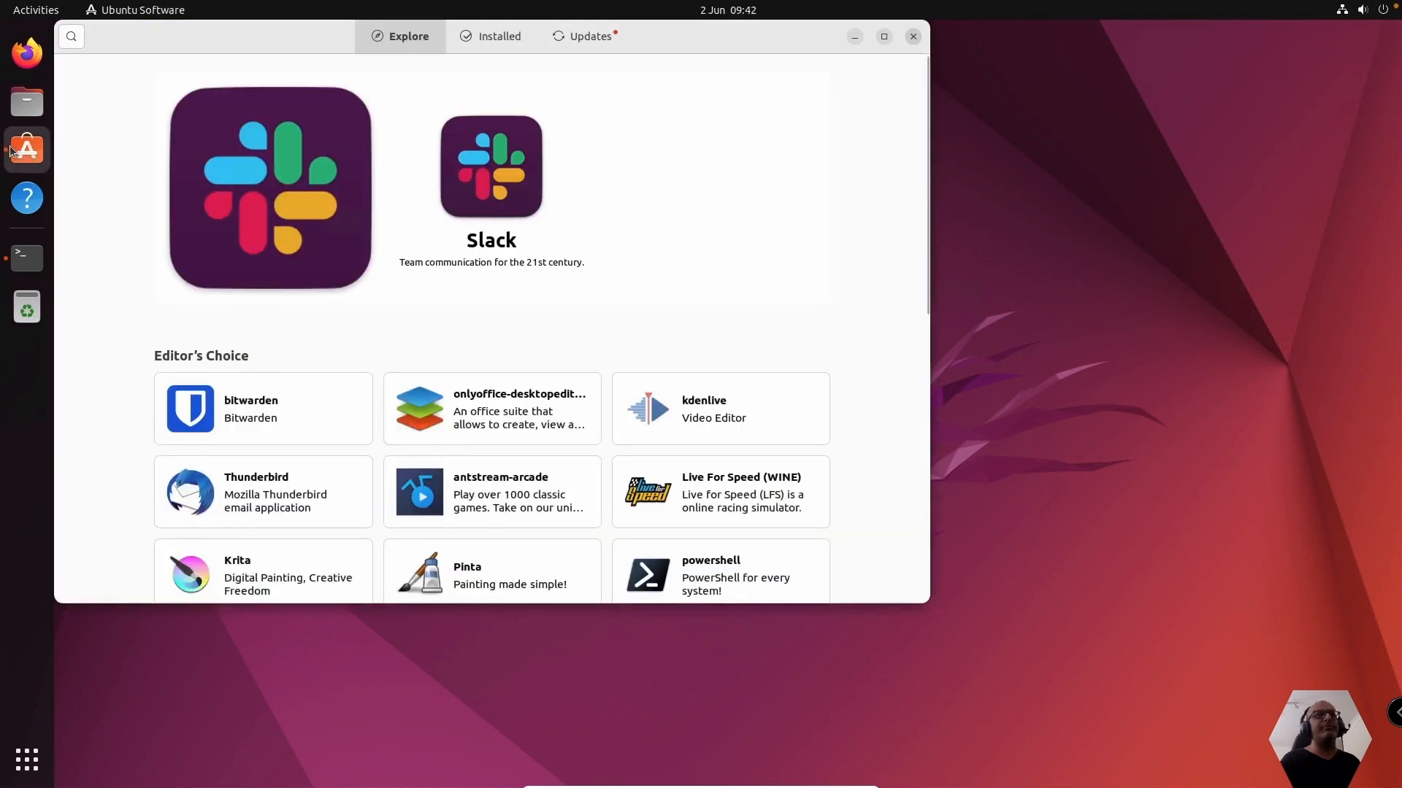
pyautogui.click(925, 598)
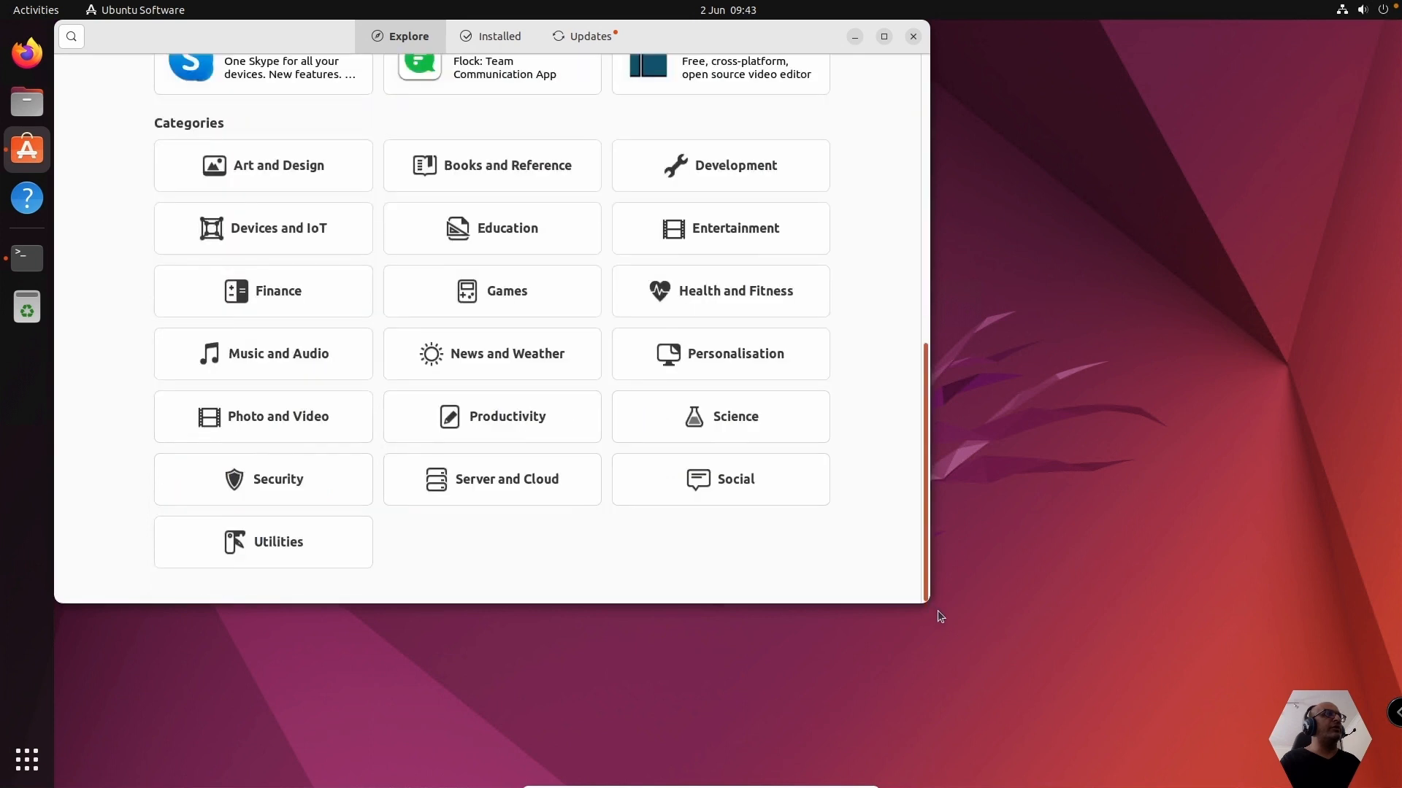
pyautogui.scroll(5, 803, 503)
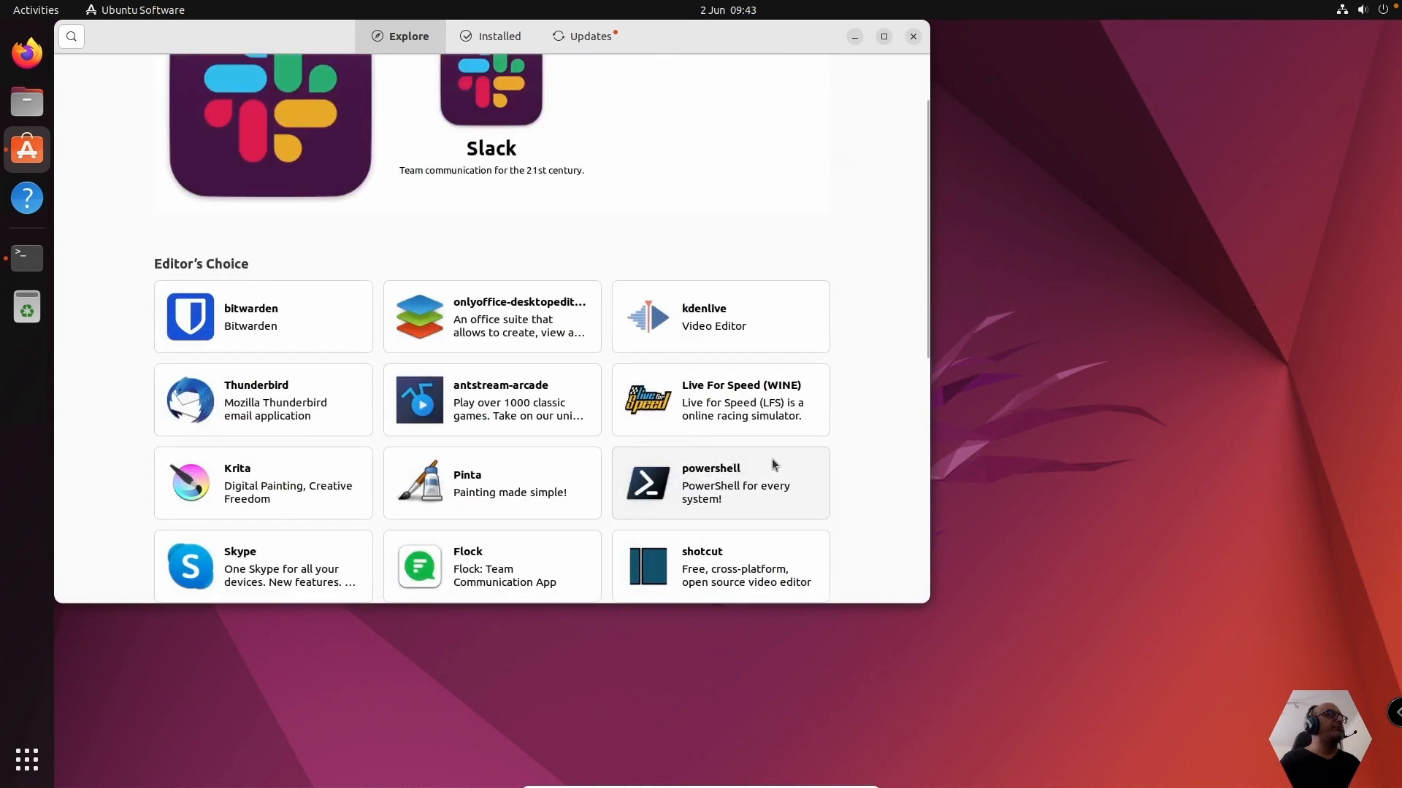
pyautogui.scroll(2, 773, 458)
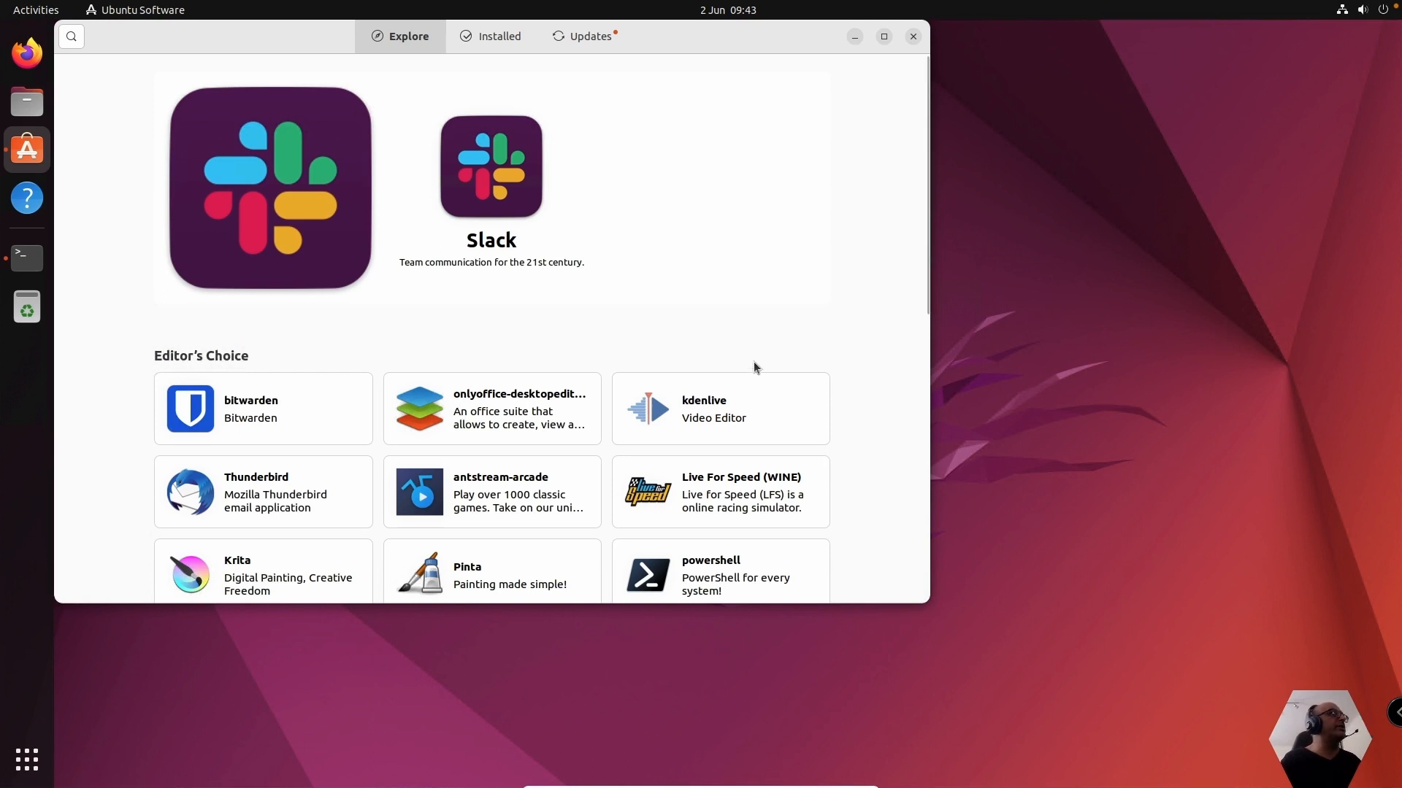
pyautogui.scroll(-5, 755, 361)
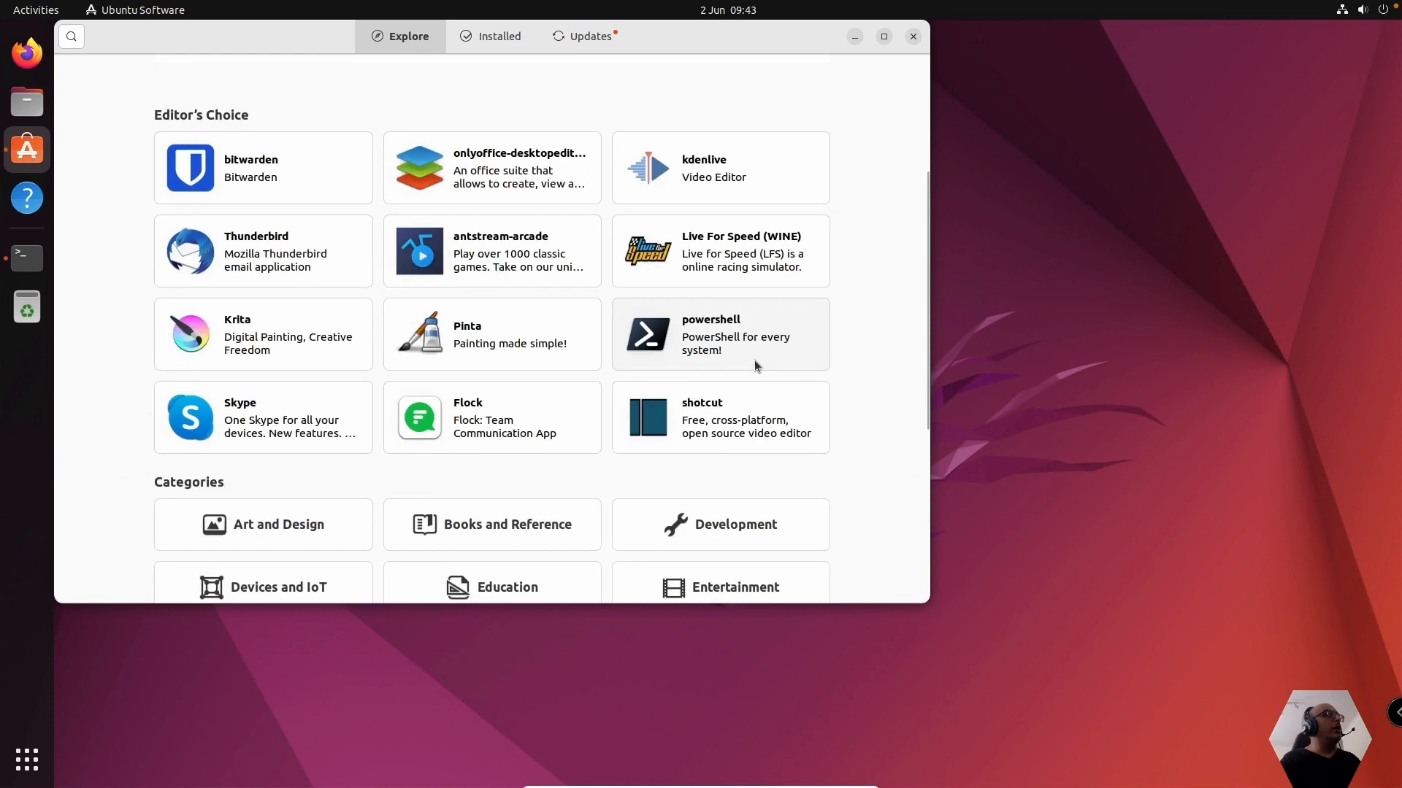
pyautogui.scroll(5, 754, 364)
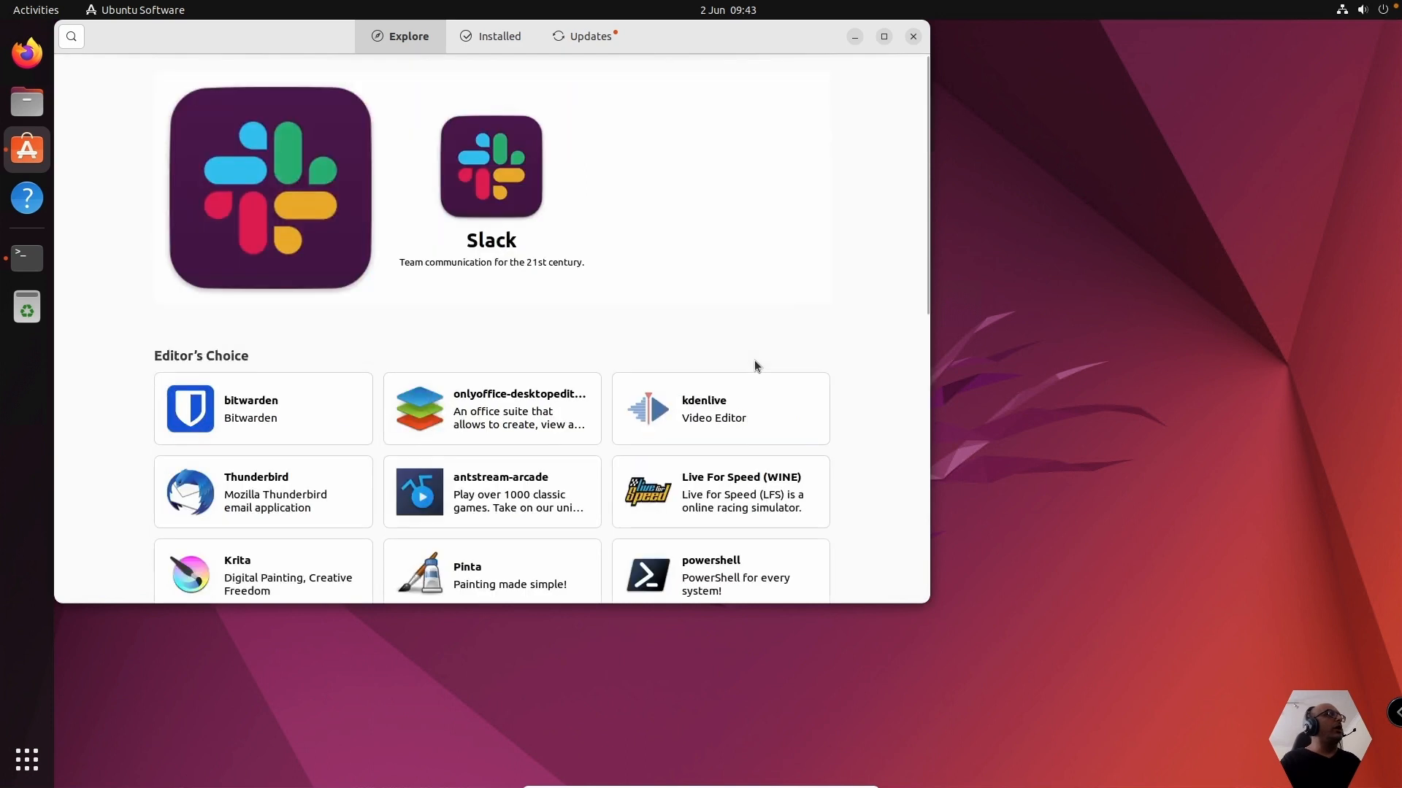
# Search the software store for vscode, view the details of the code package and close the store
pyautogui.click(72, 39)
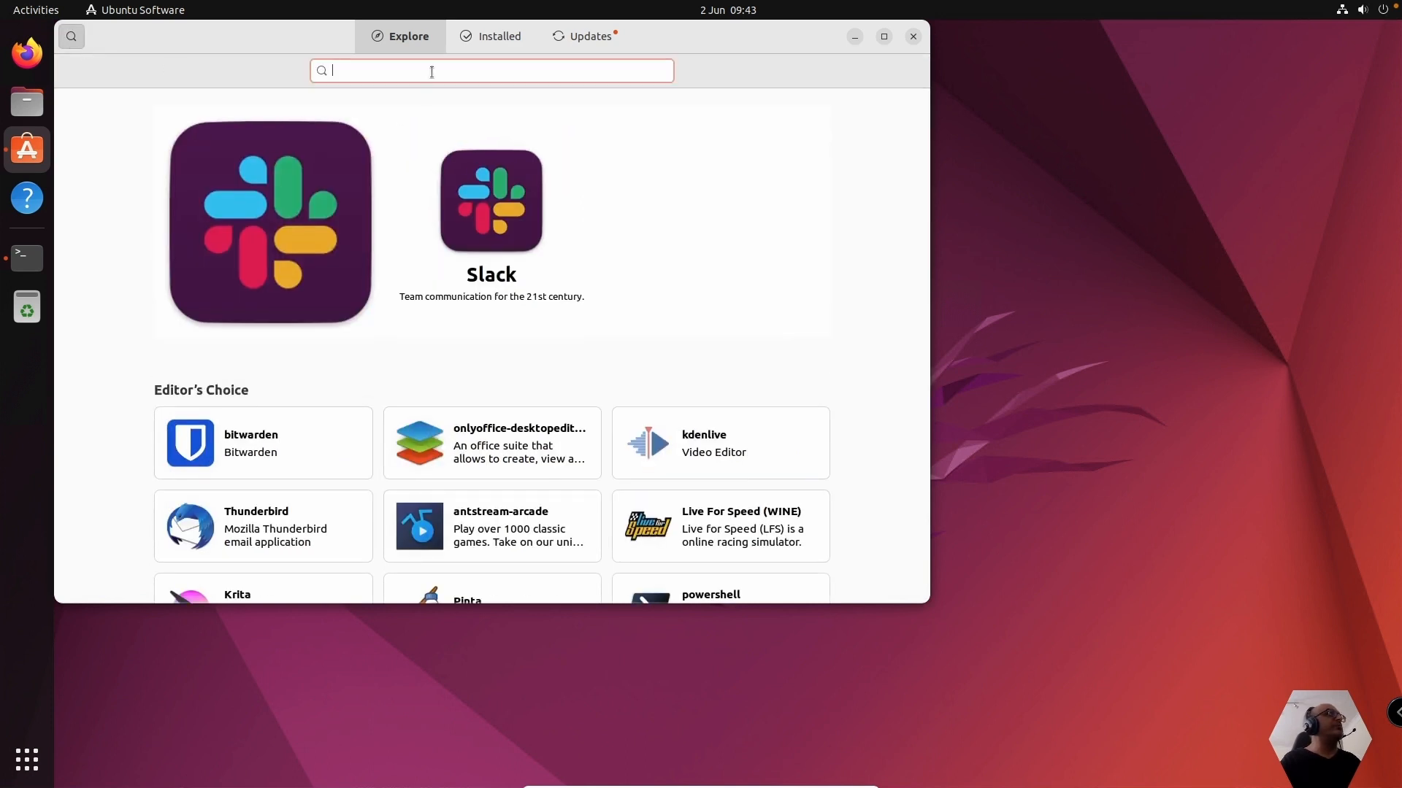
pyautogui.write('vscode')
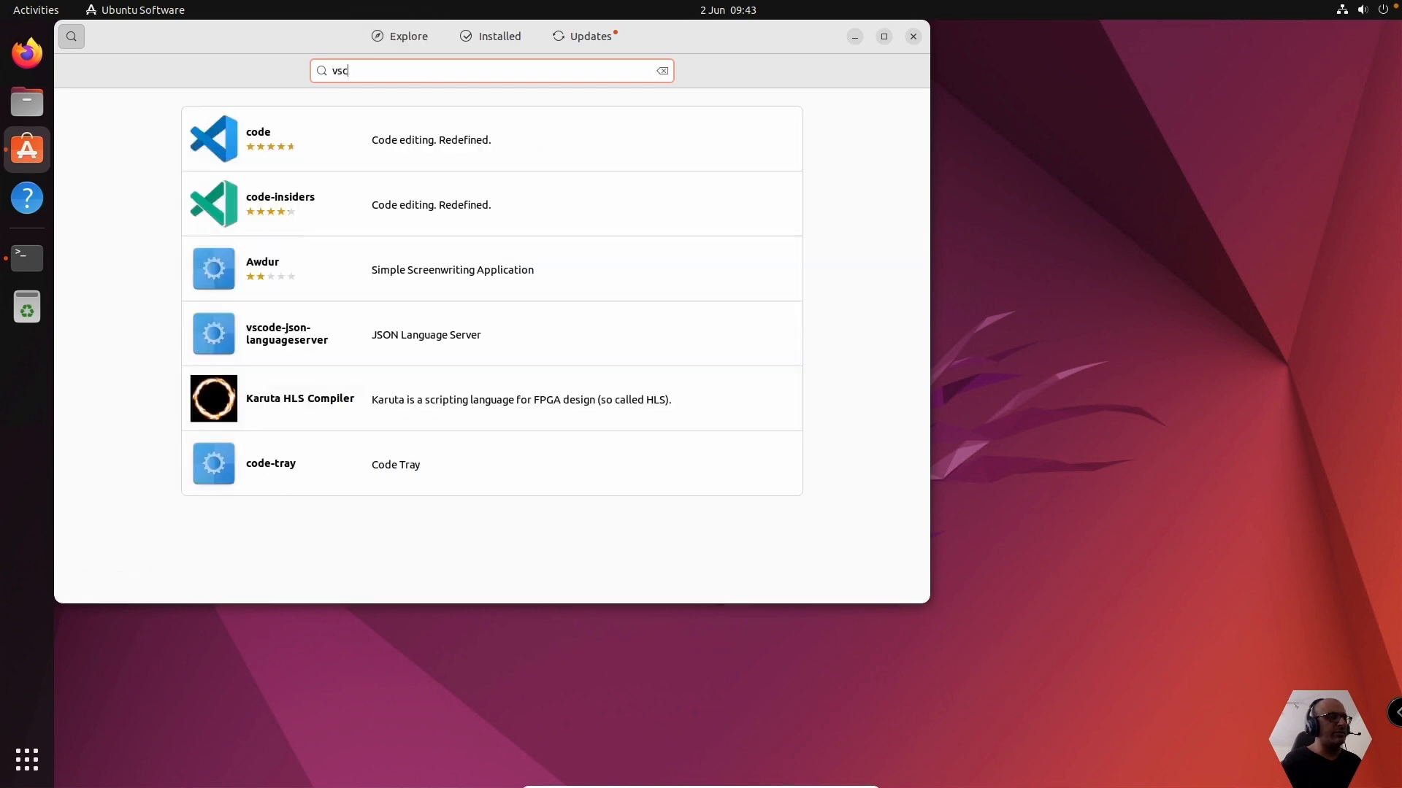
pyautogui.click(305, 138)
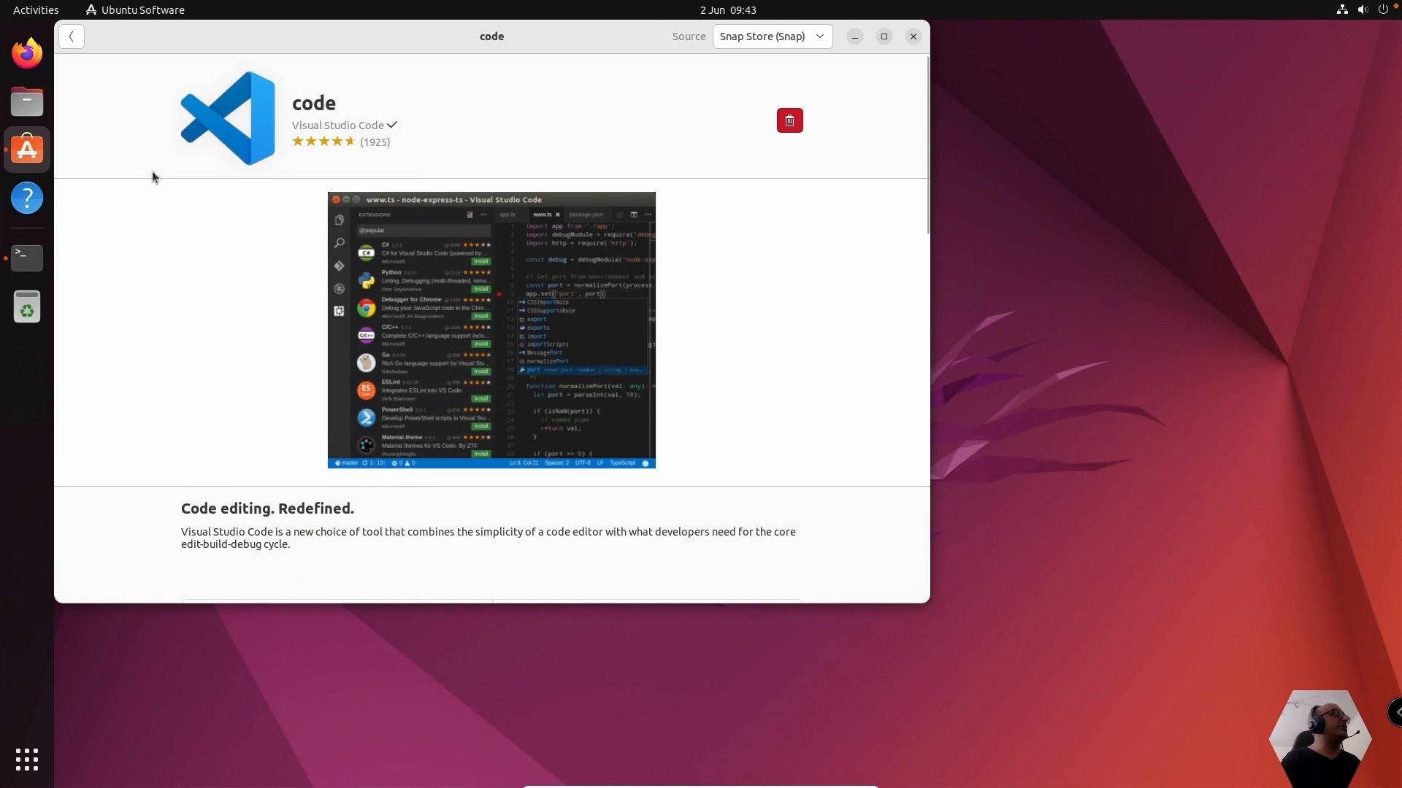
pyautogui.click(912, 38)
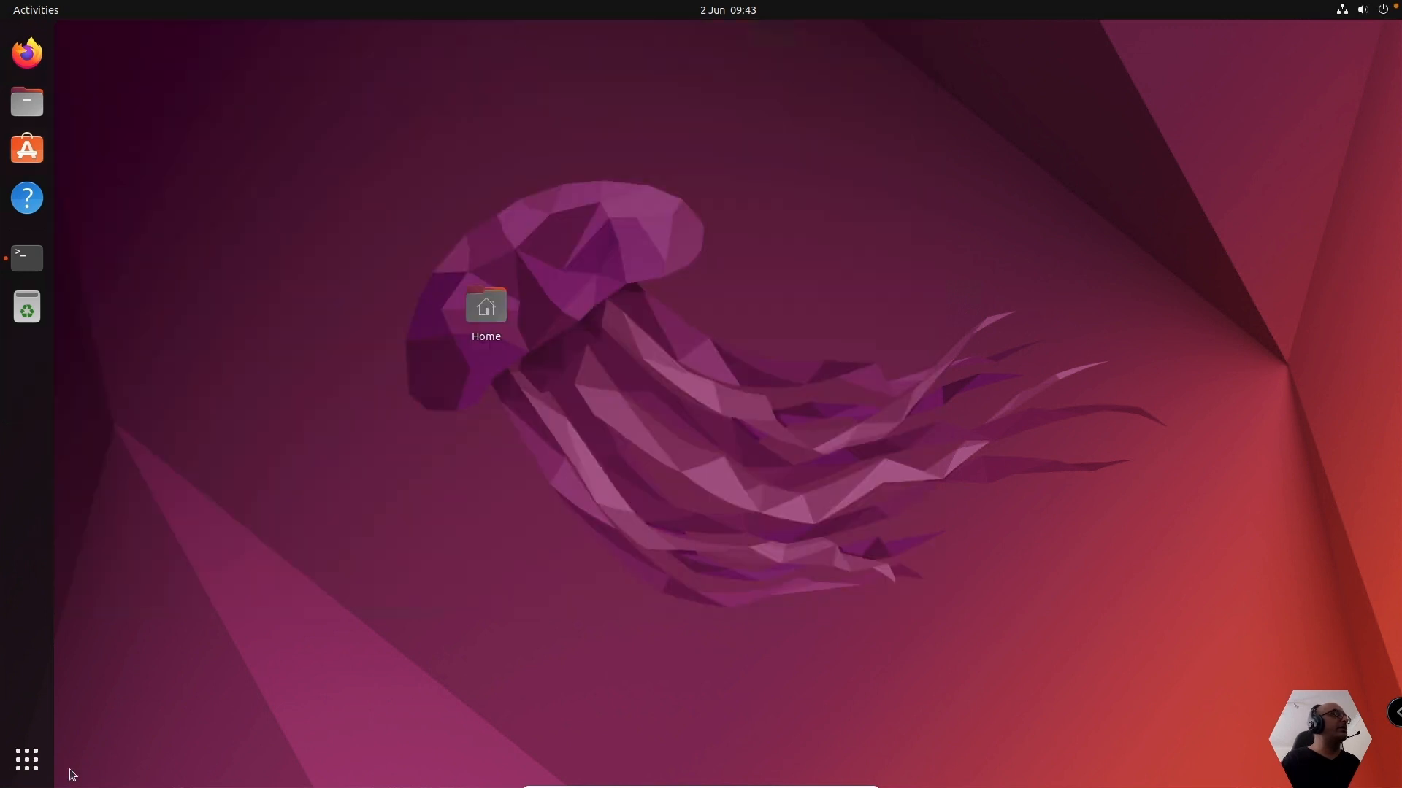
# Launch Visual Studio Code from the installed applications and add it to the dock's favourites
pyautogui.click(23, 768)
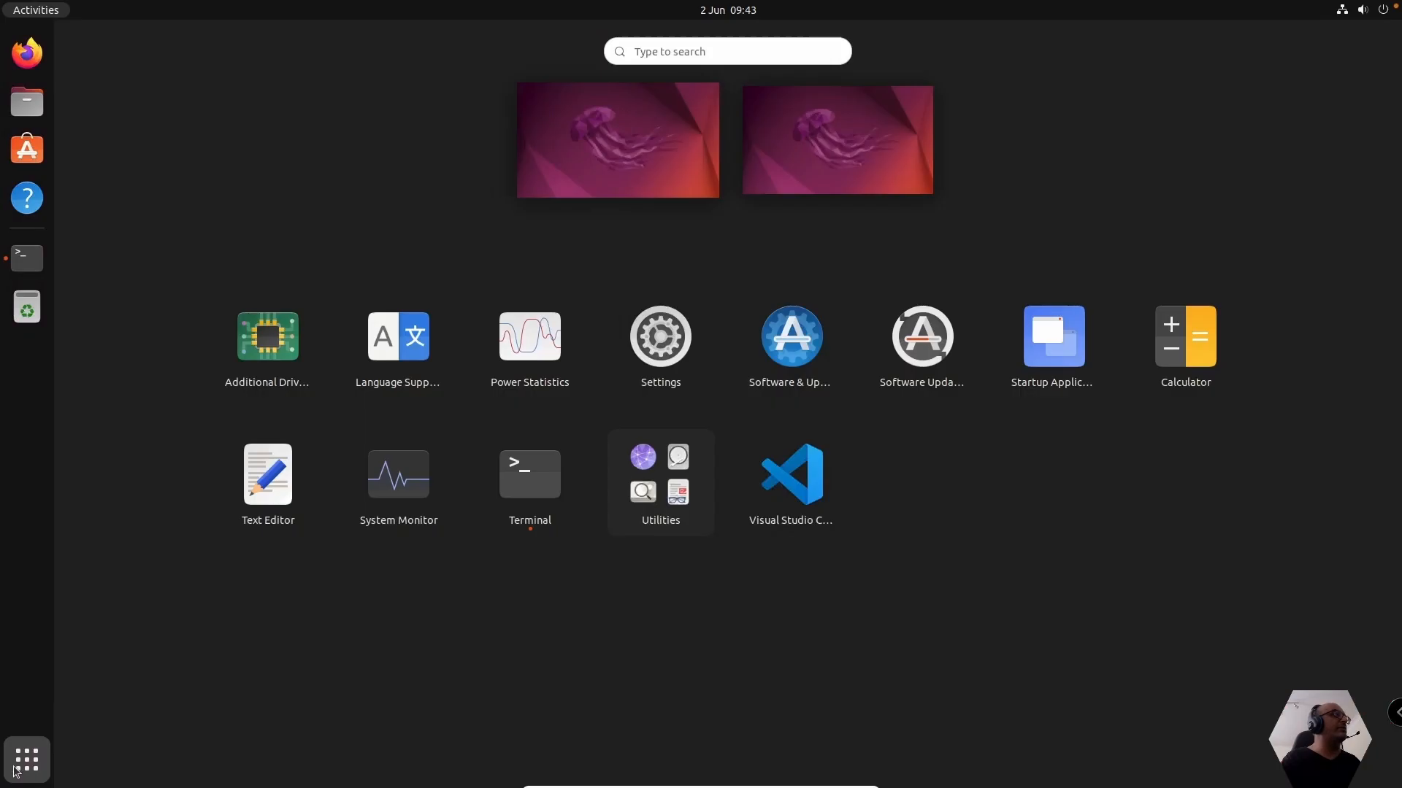
pyautogui.click(786, 475)
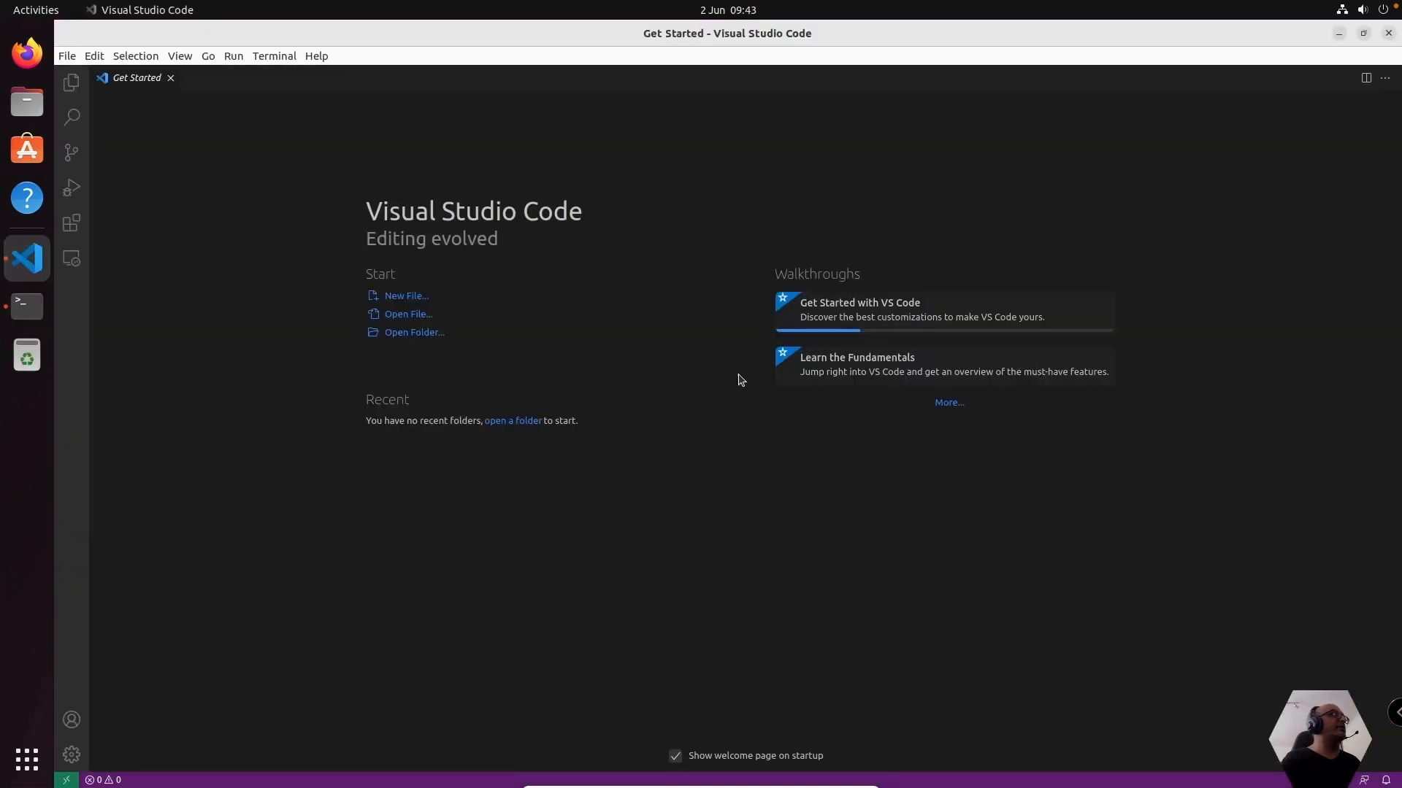
pyautogui.rightClick(32, 259)
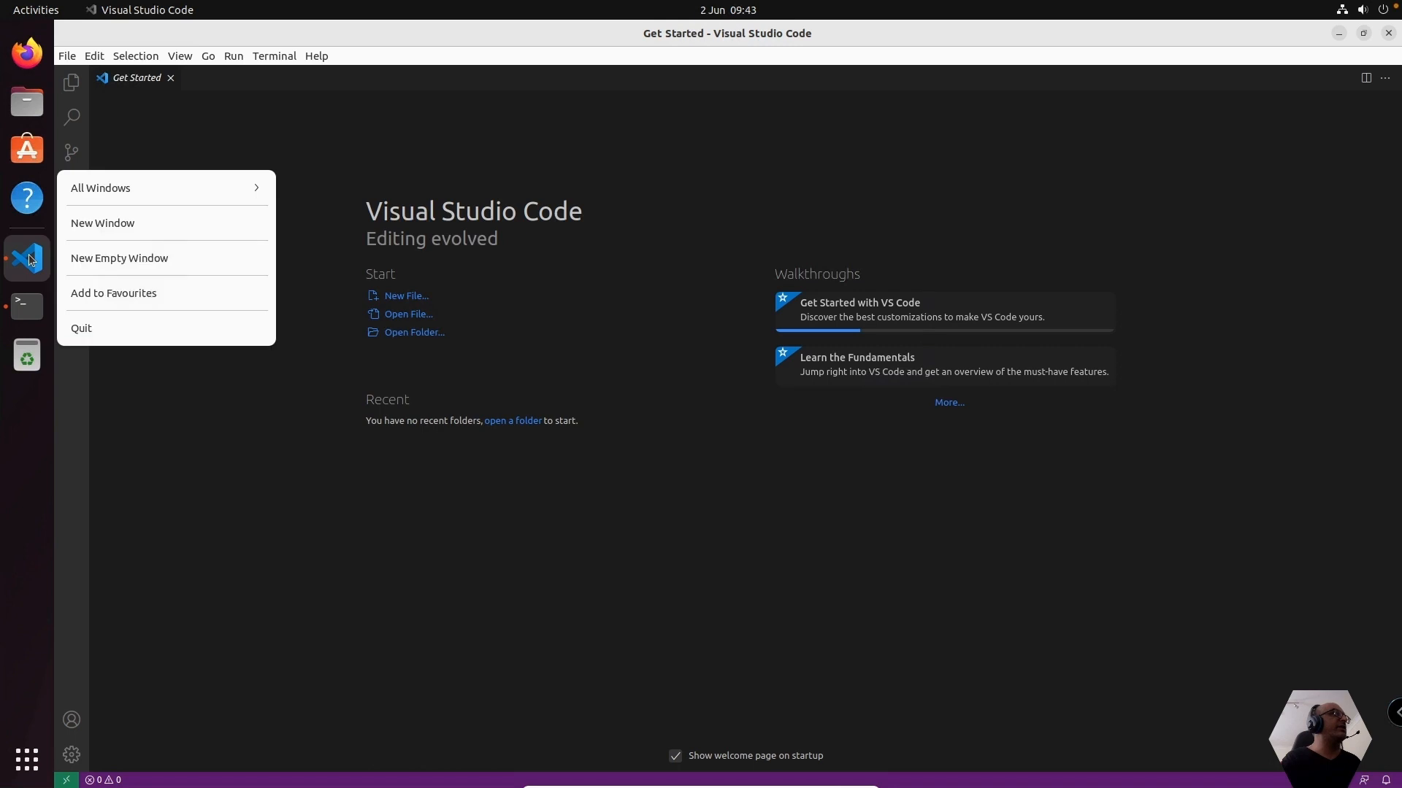
pyautogui.click(121, 293)
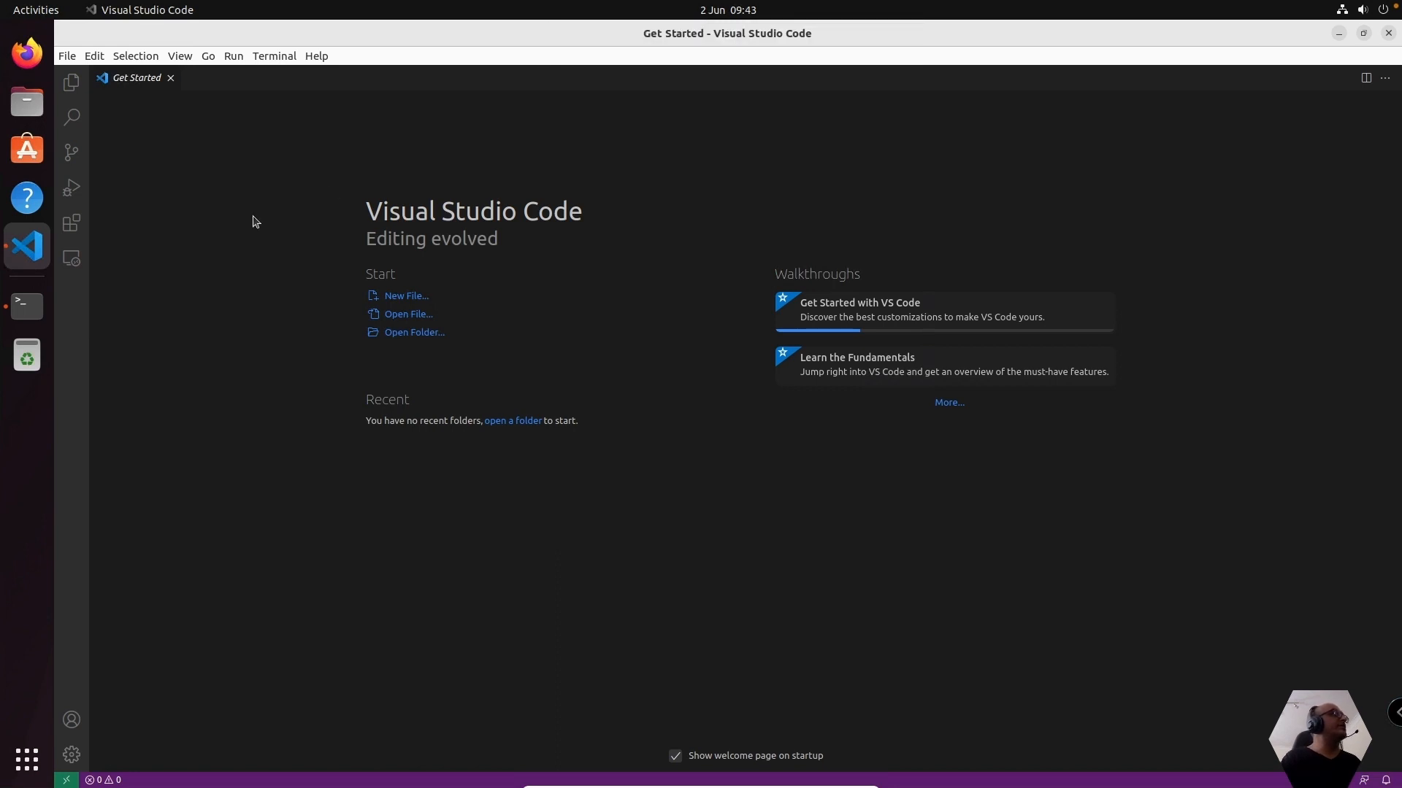
# Look at the installed Visual Studio Code extensions and return to the file explorer
pyautogui.click(66, 228)
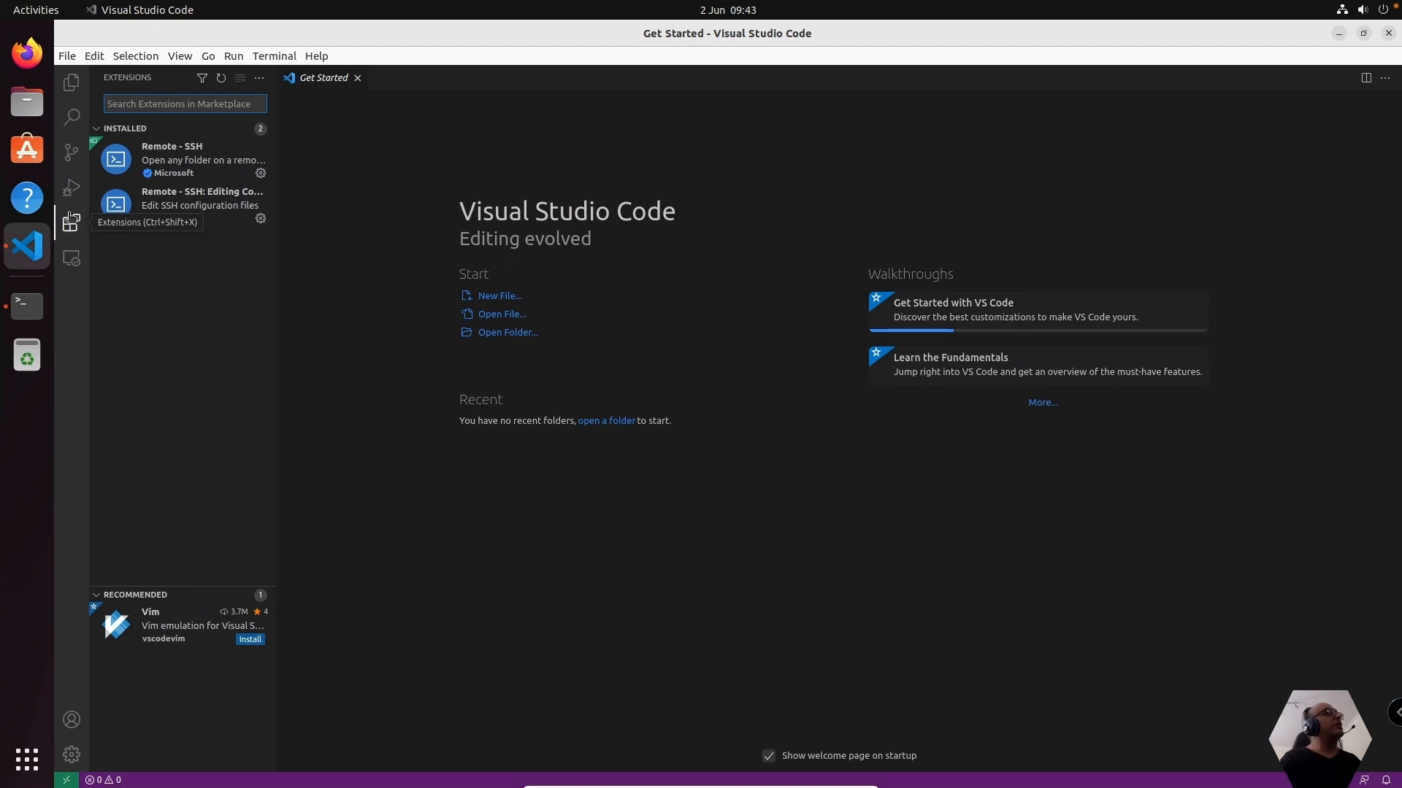
pyautogui.moveTo(230, 170)
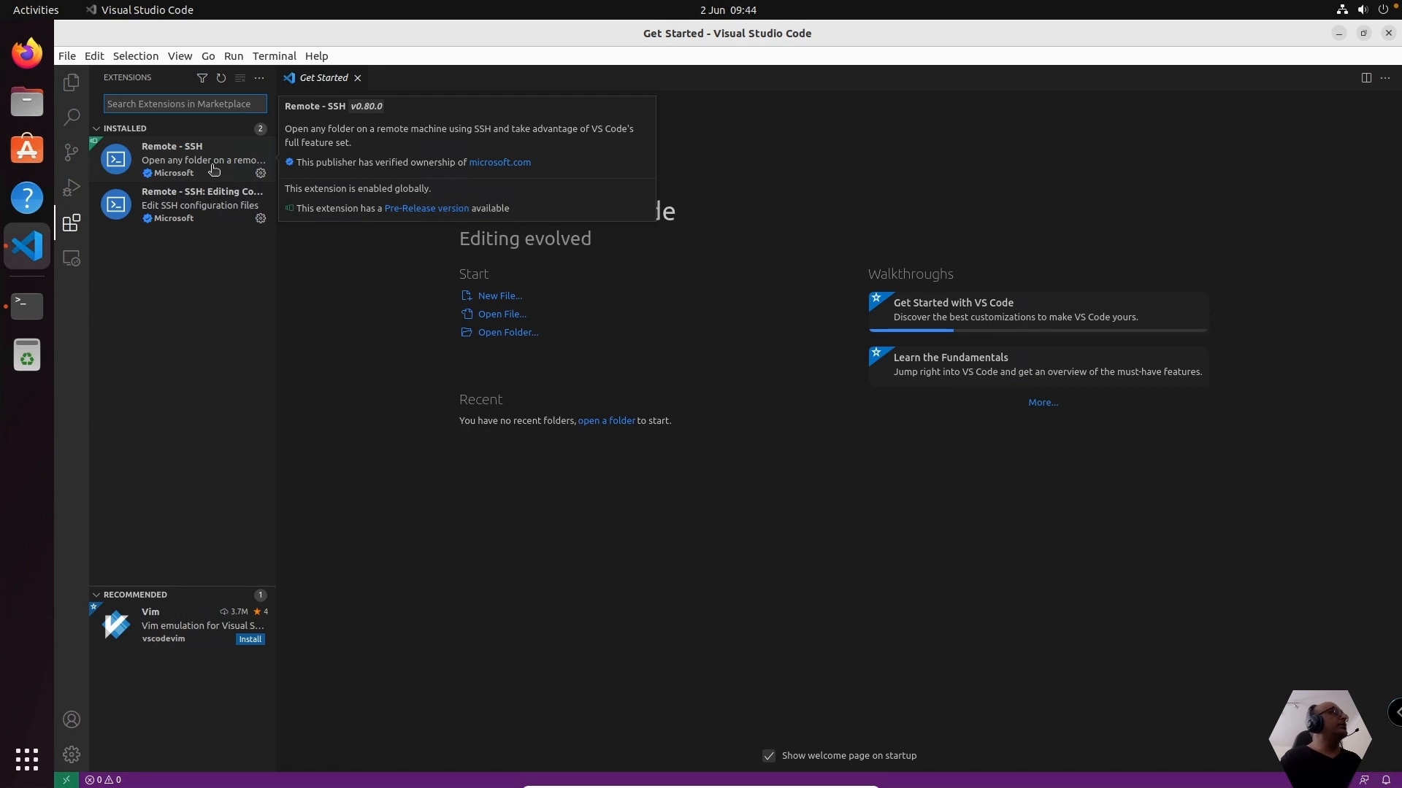
pyautogui.click(72, 82)
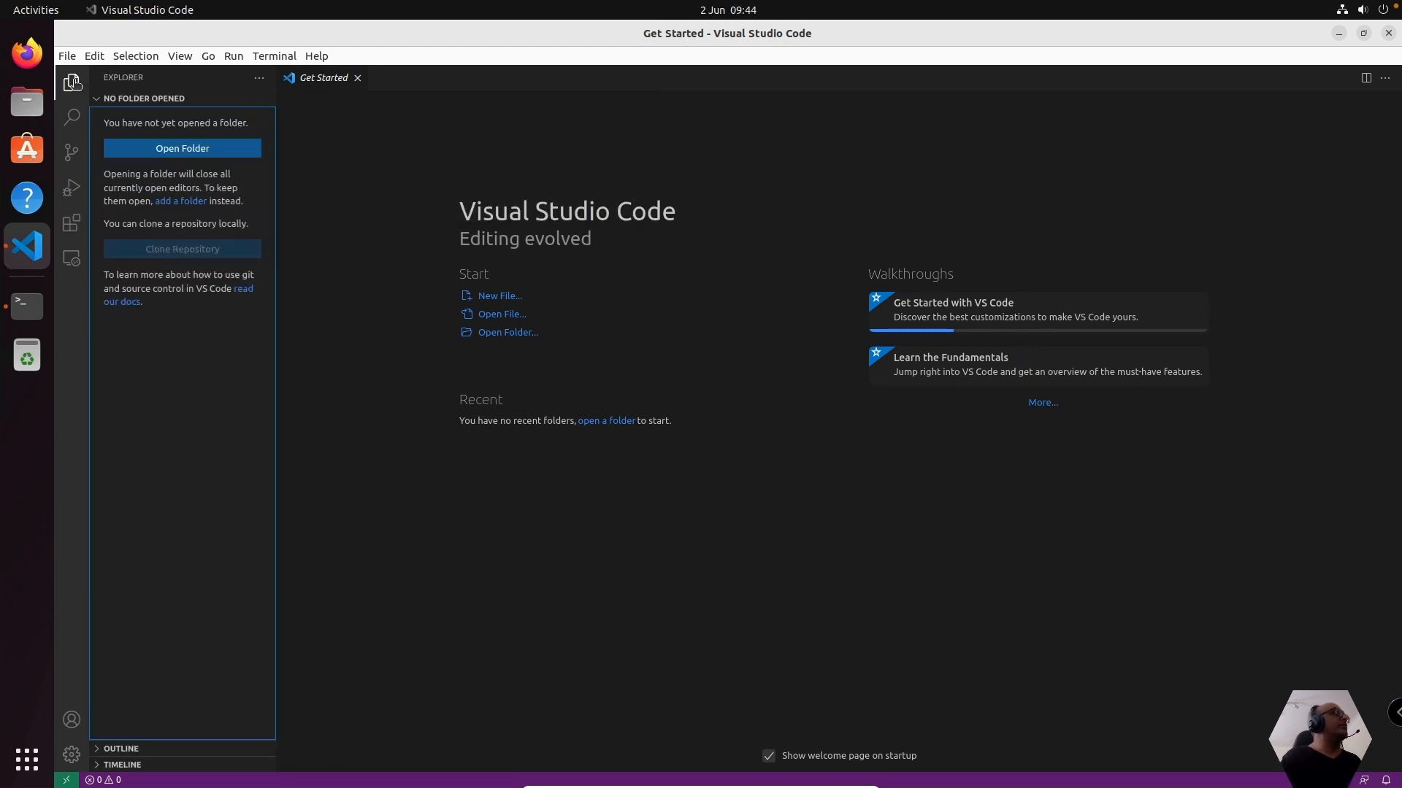
# Create a folder named Scripts inside Documents, open it as the working folder and trust its authors
pyautogui.click(175, 150)
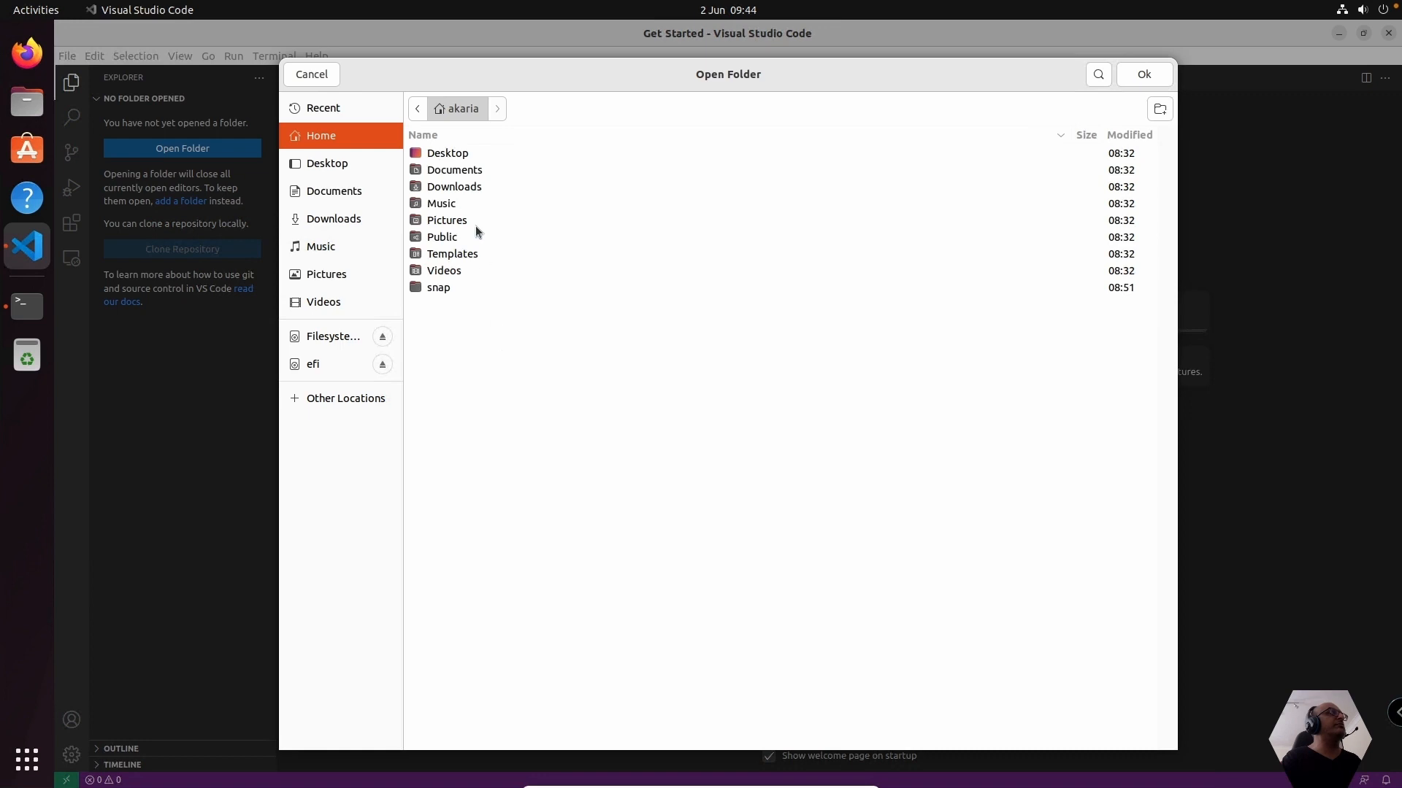
pyautogui.click(454, 169)
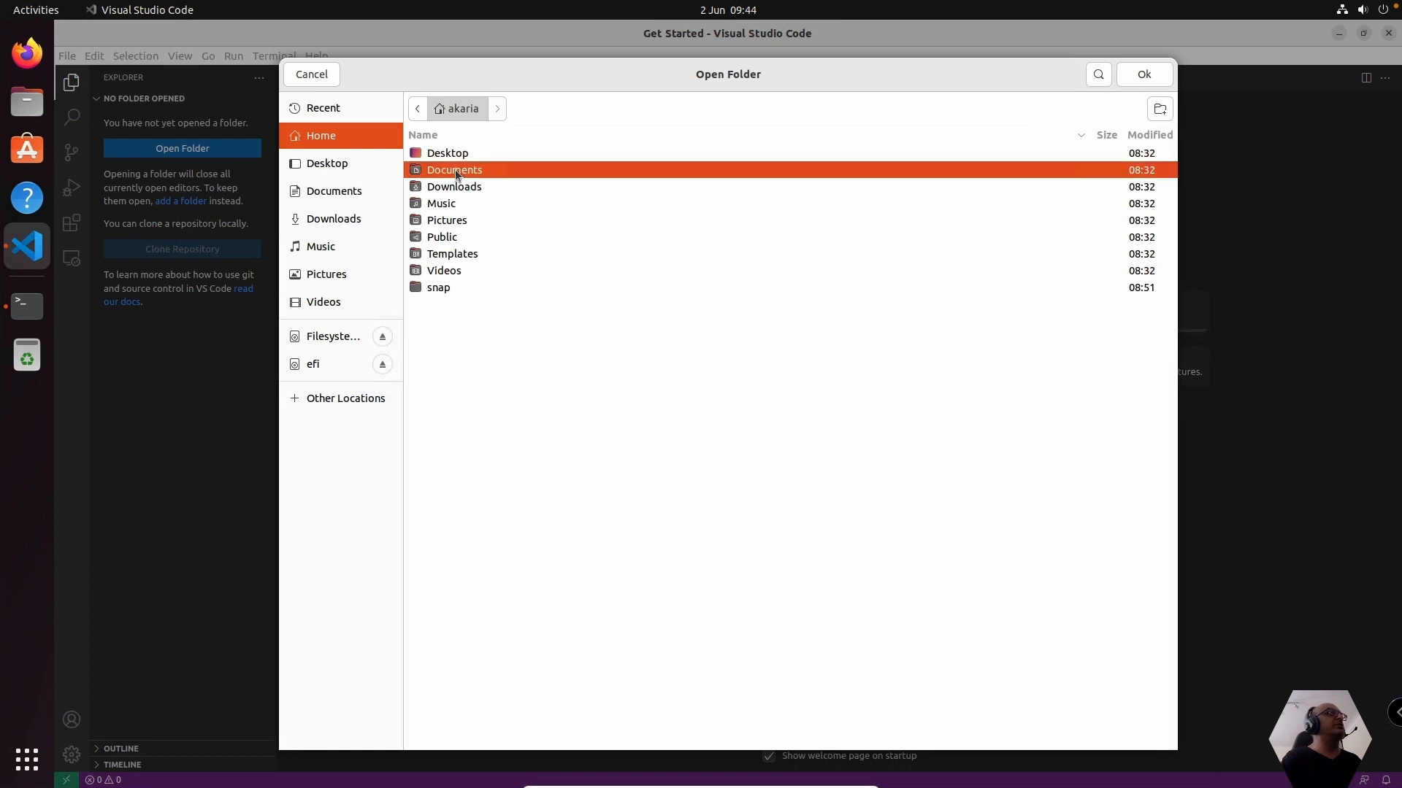
pyautogui.doubleClick(454, 169)
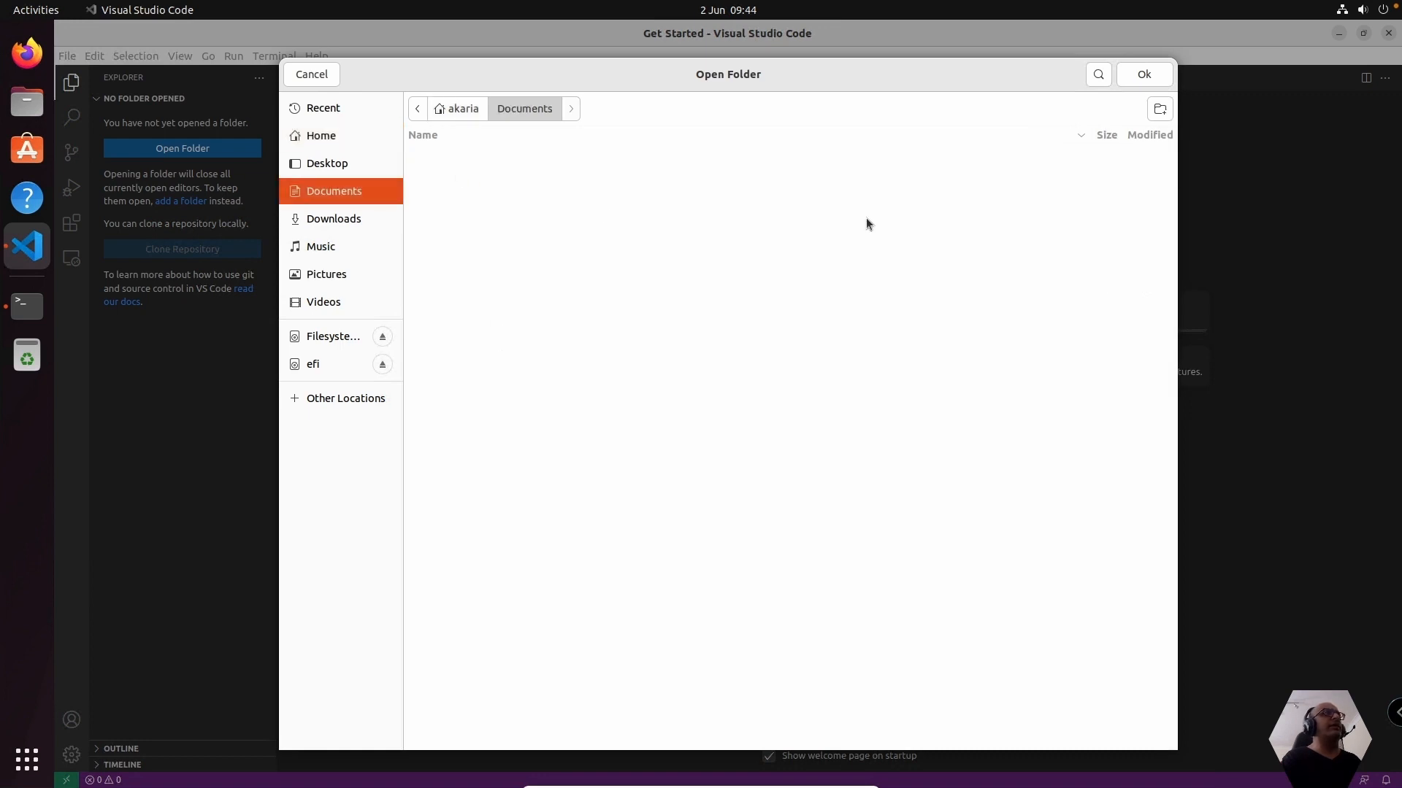
pyautogui.click(1157, 110)
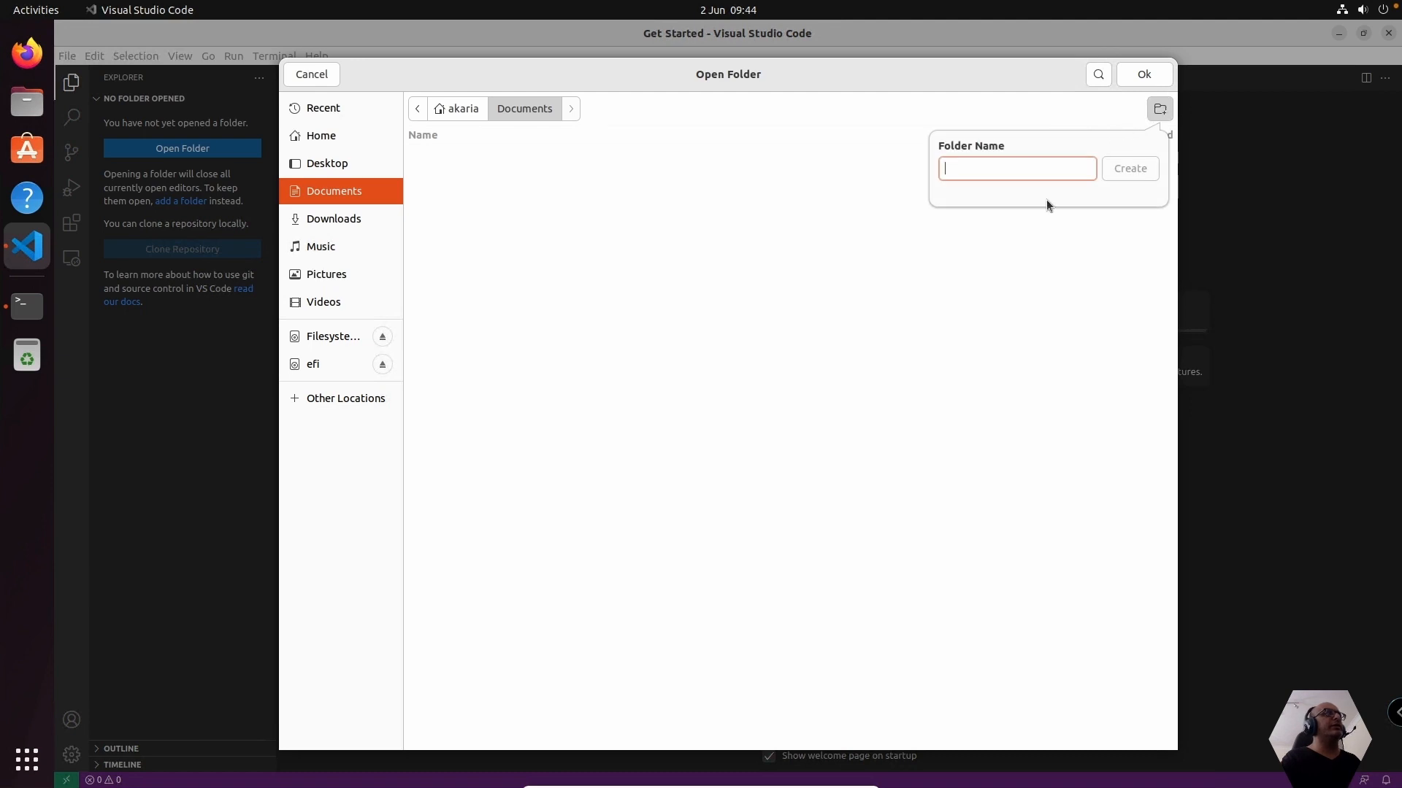
pyautogui.write('Scripts')
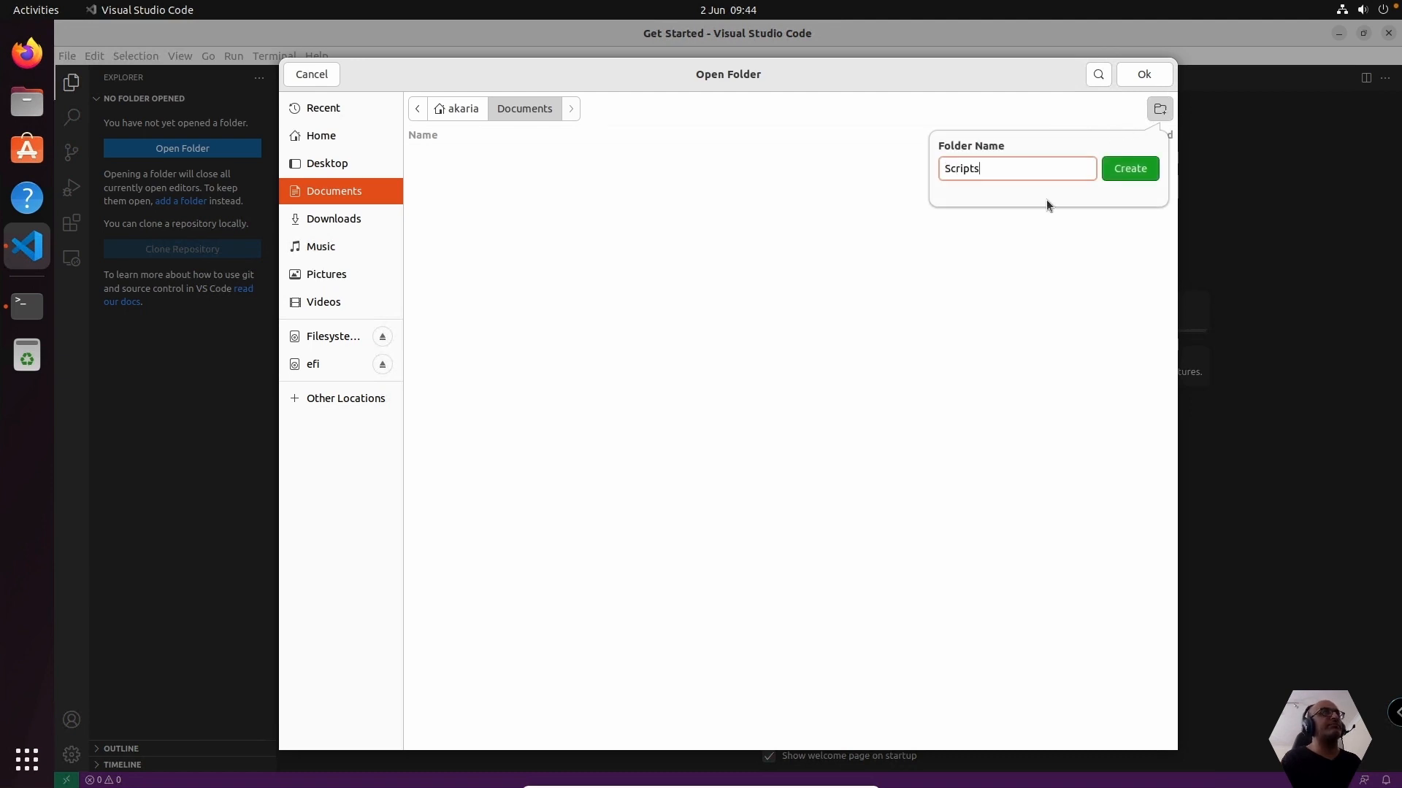
pyautogui.press('Return')
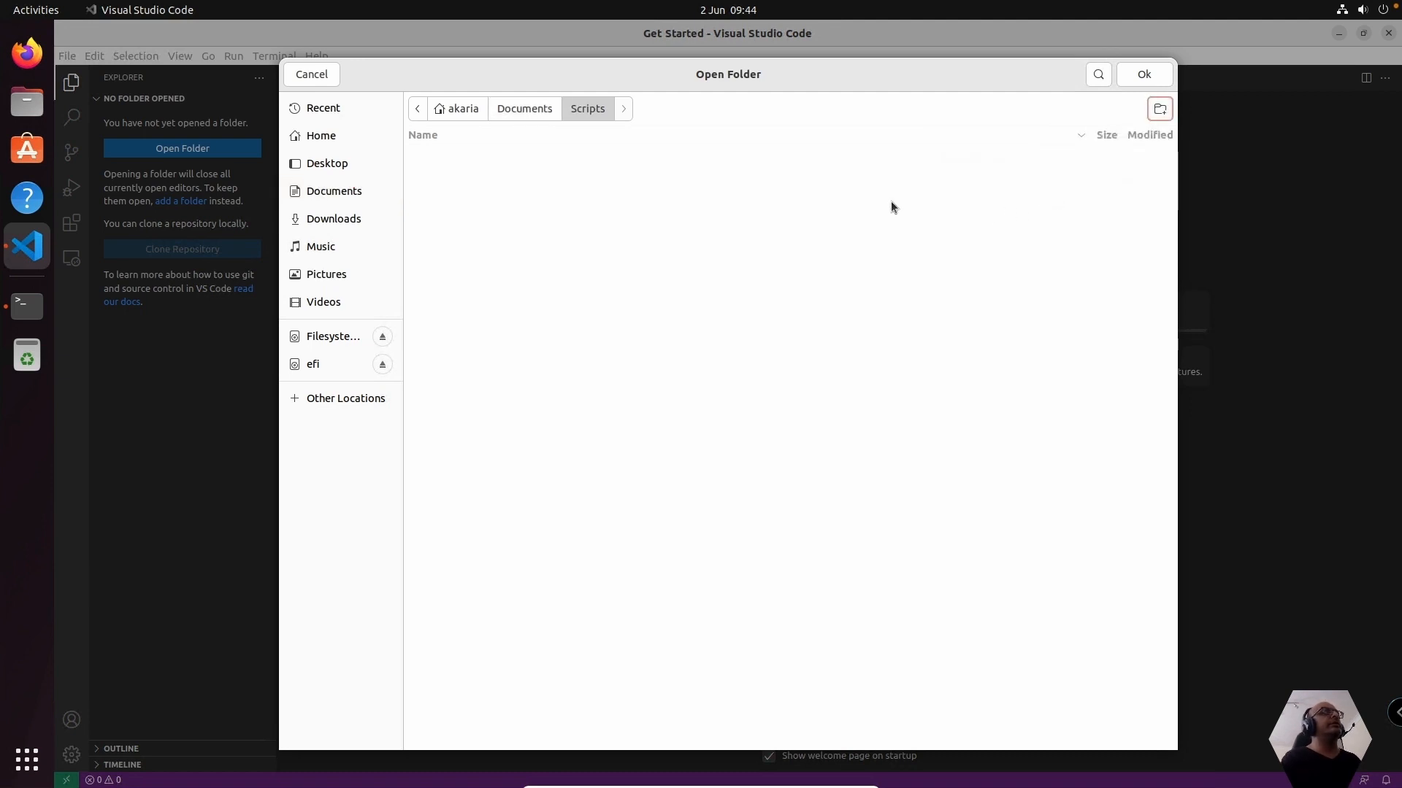
pyautogui.click(1136, 76)
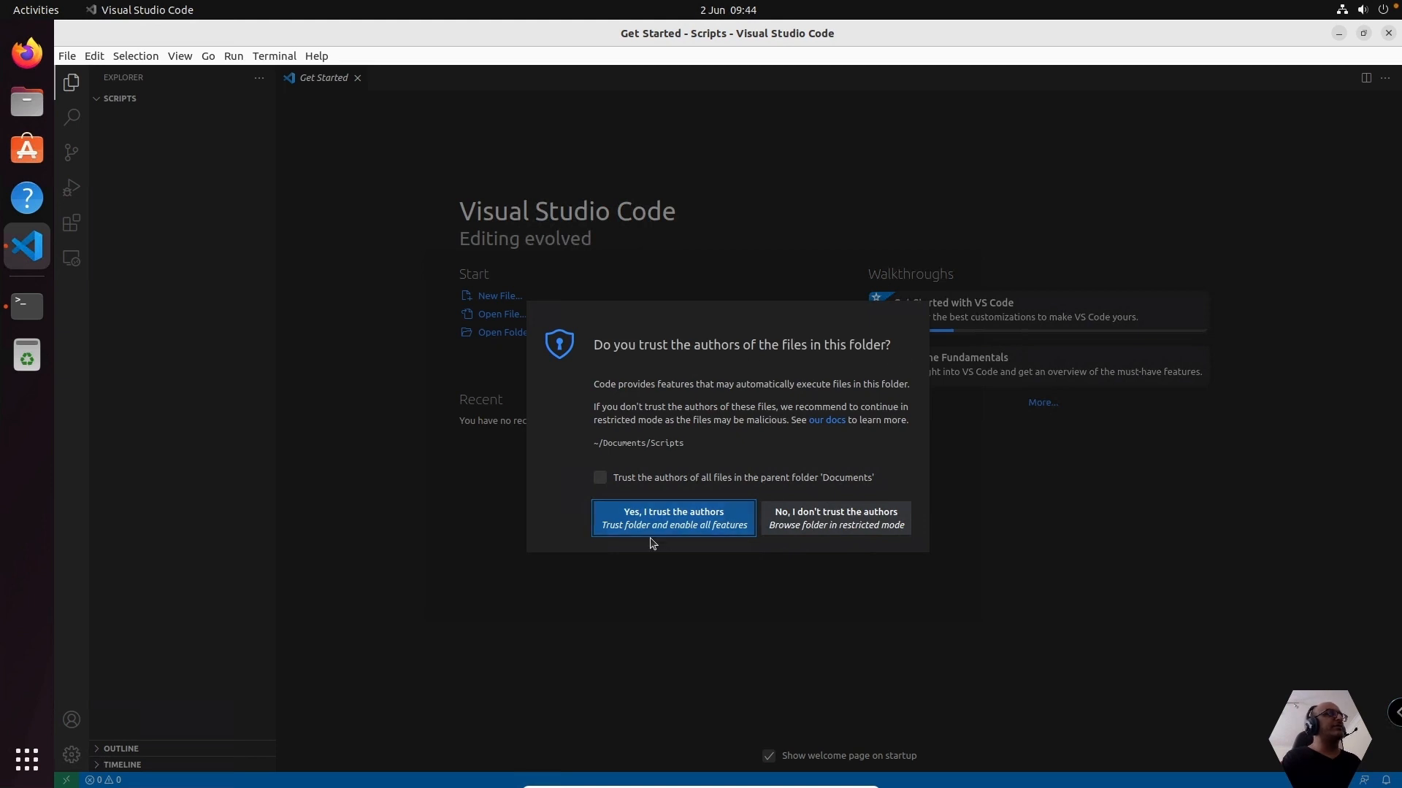
pyautogui.click(657, 520)
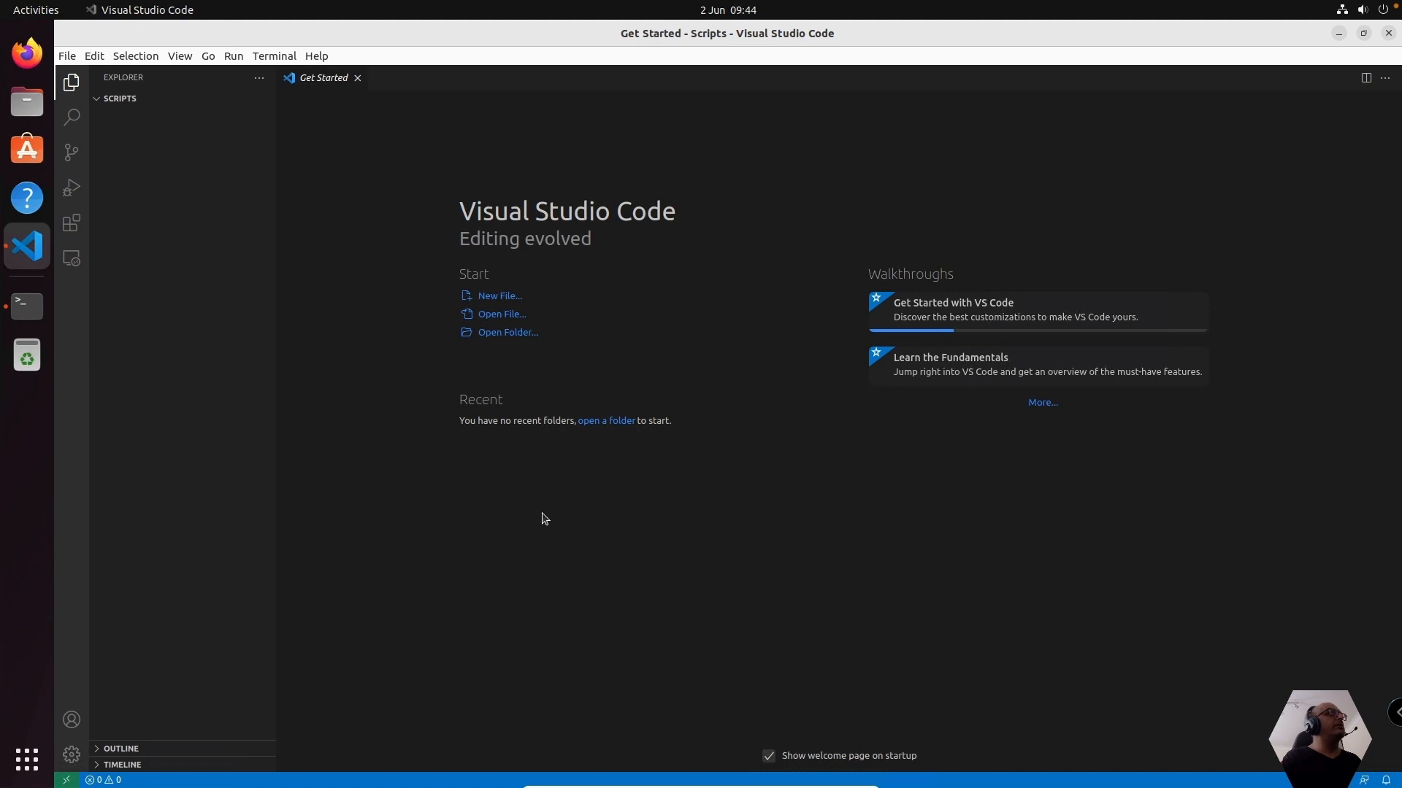
# Create a new file named hello_world.py in the Scripts folder
pyautogui.click(94, 98)
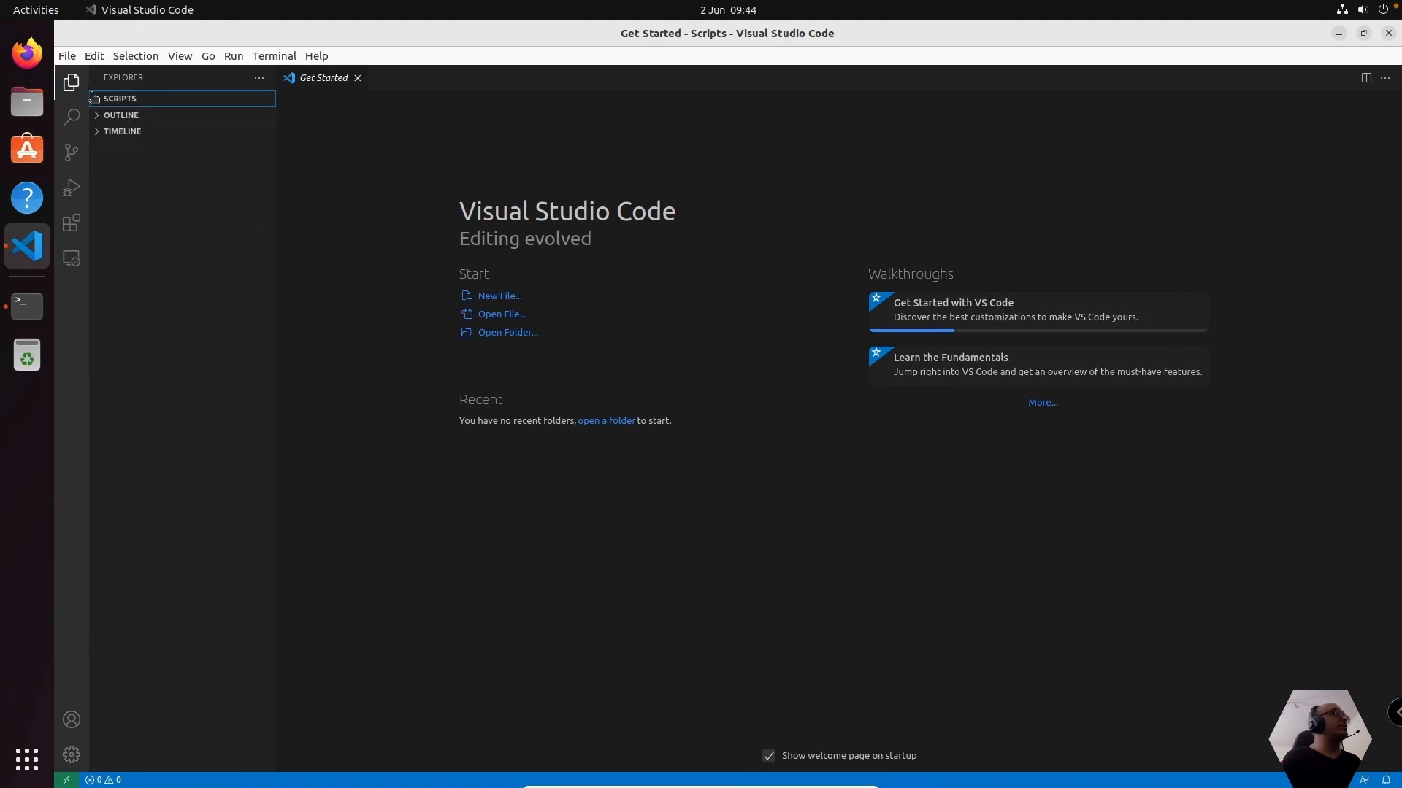
pyautogui.click(93, 97)
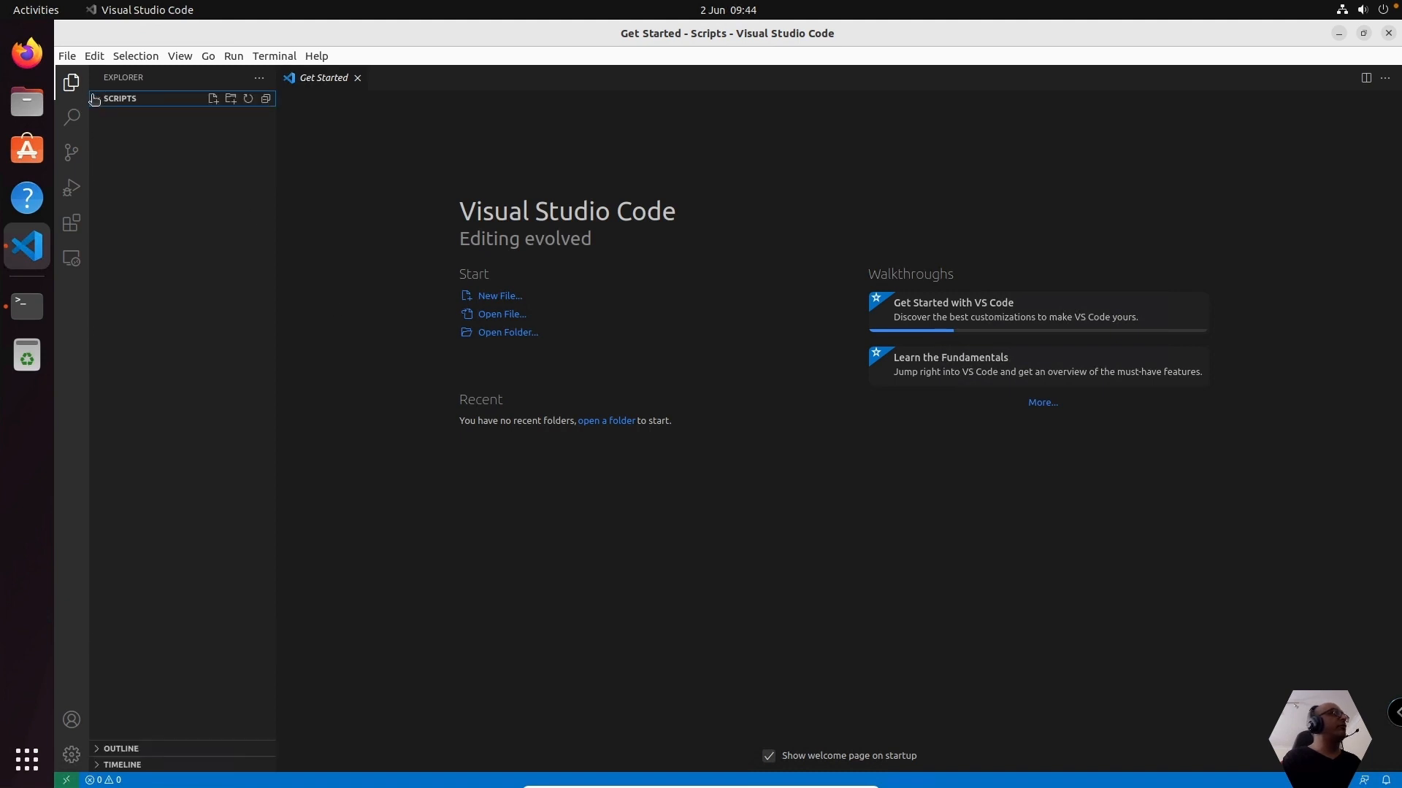
pyautogui.click(214, 100)
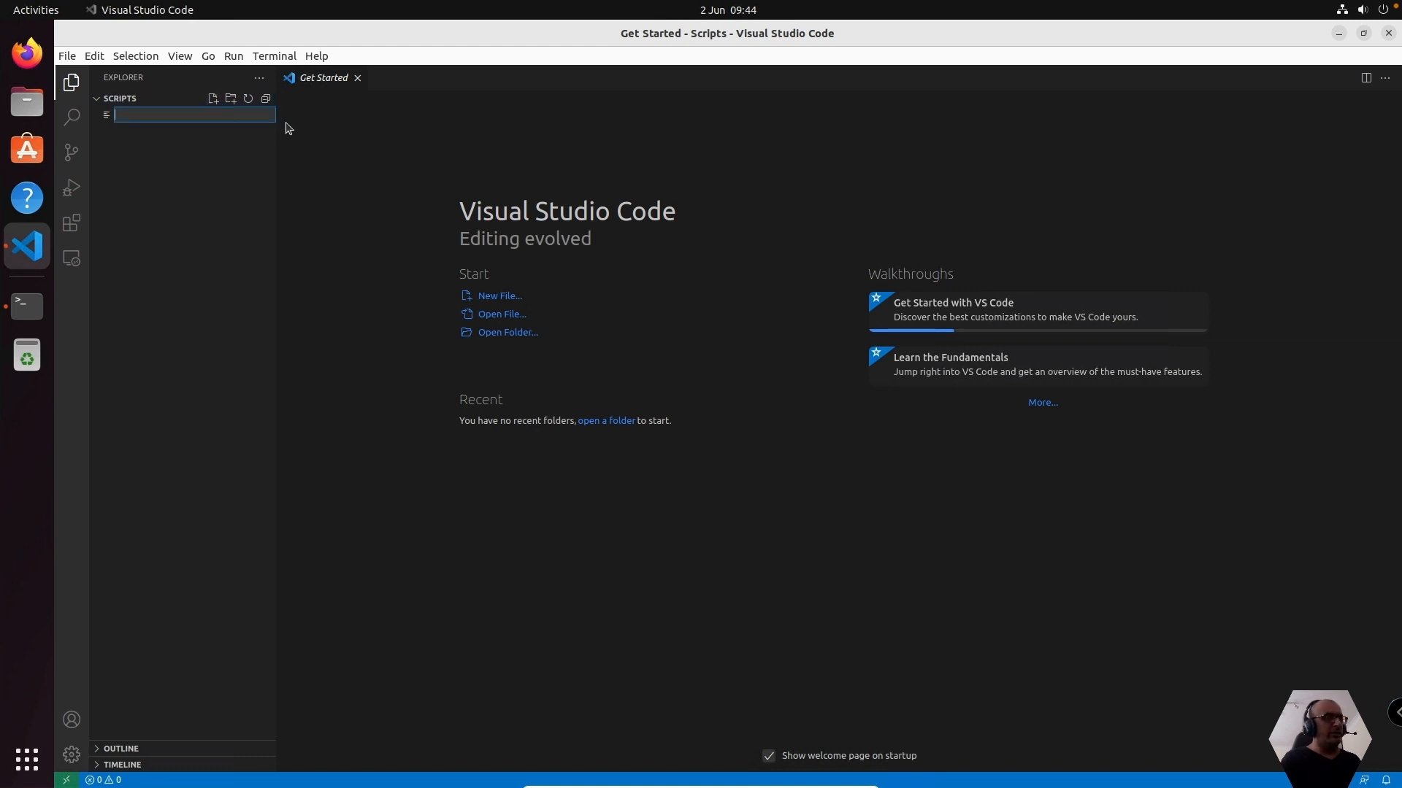
pyautogui.write('hellp')
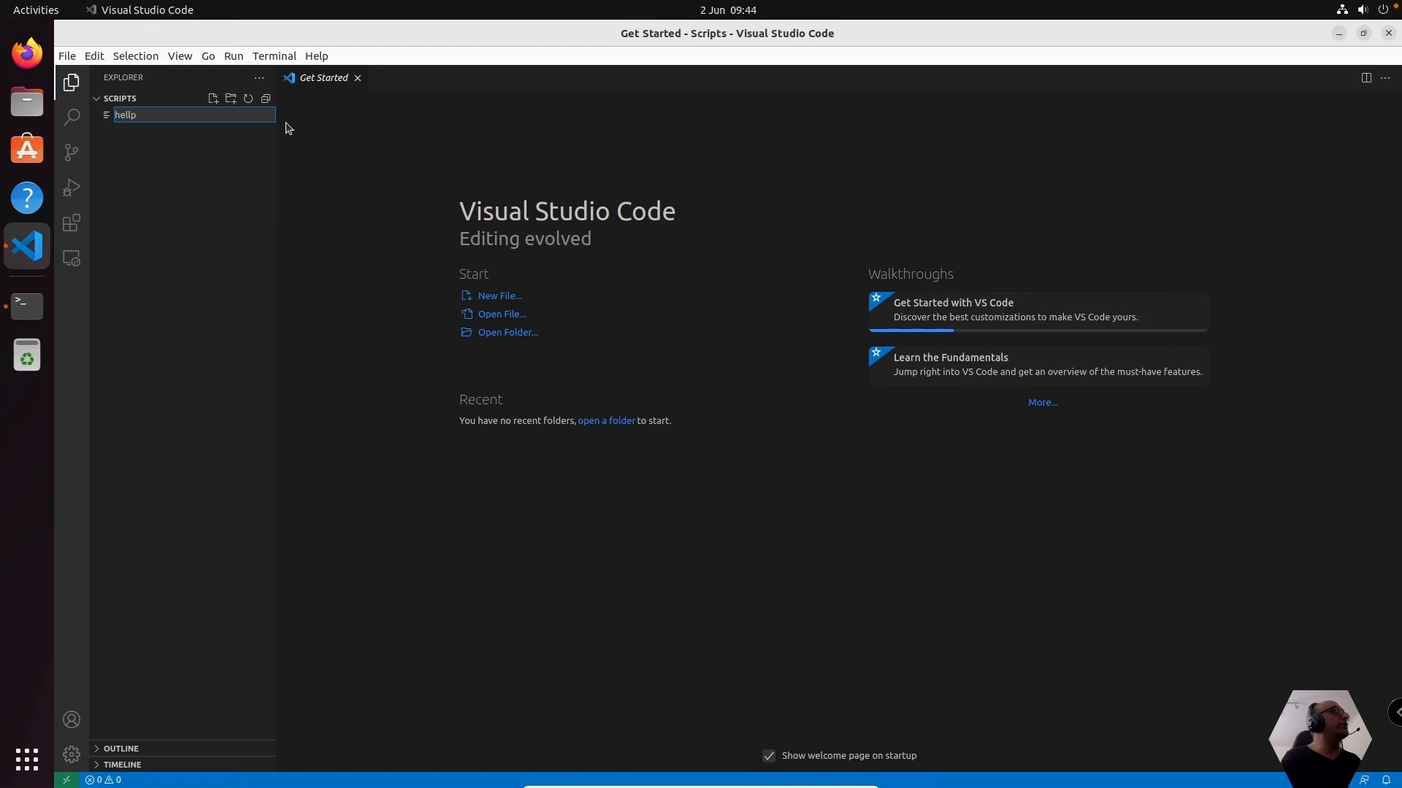
pyautogui.press('BackSpace')
pyautogui.write('ow')
pyautogui.write('_world')
pyautogui.write('.py')
pyautogui.press('Return')
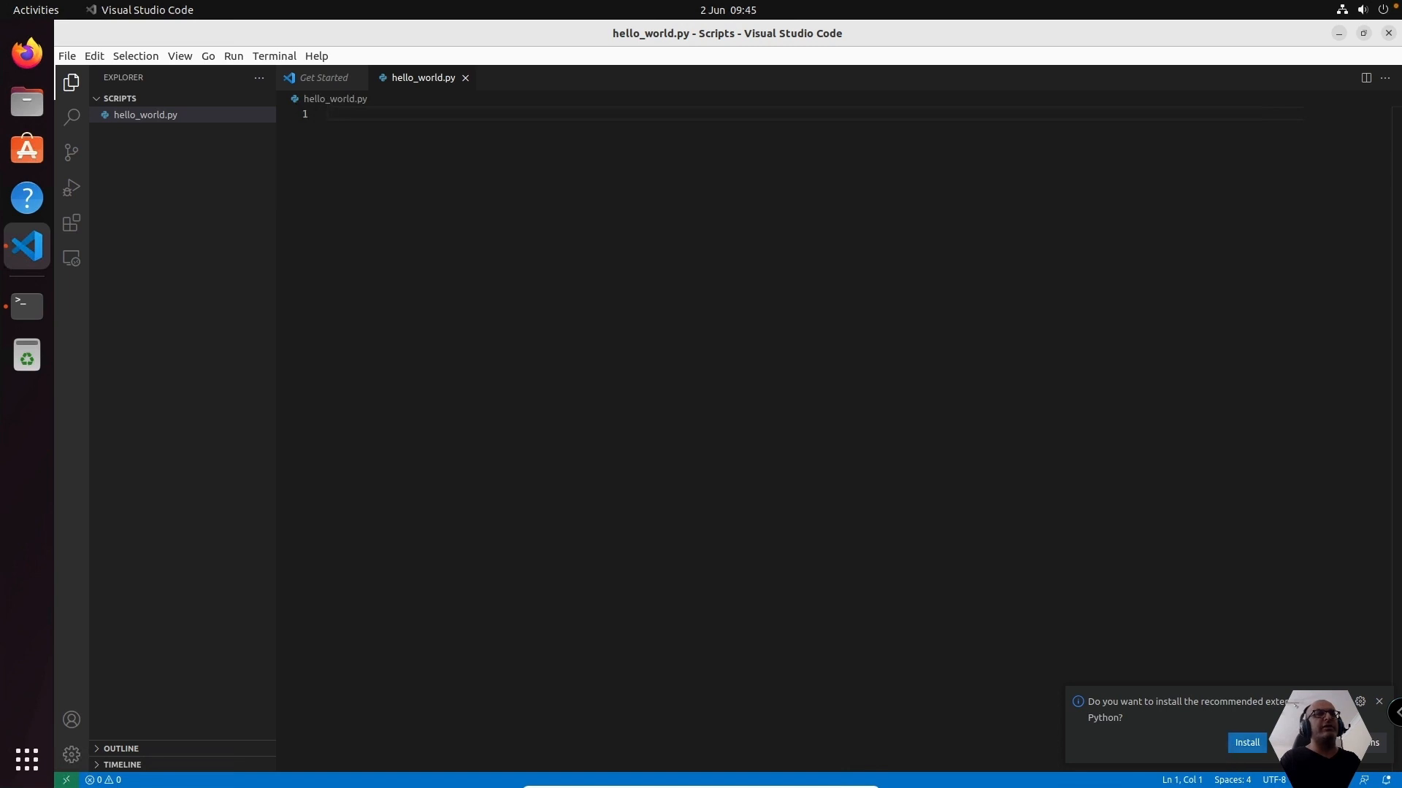
# Install the recommended Microsoft Python extension and reopen the empty hello_world.py file for editing
pyautogui.click(1244, 743)
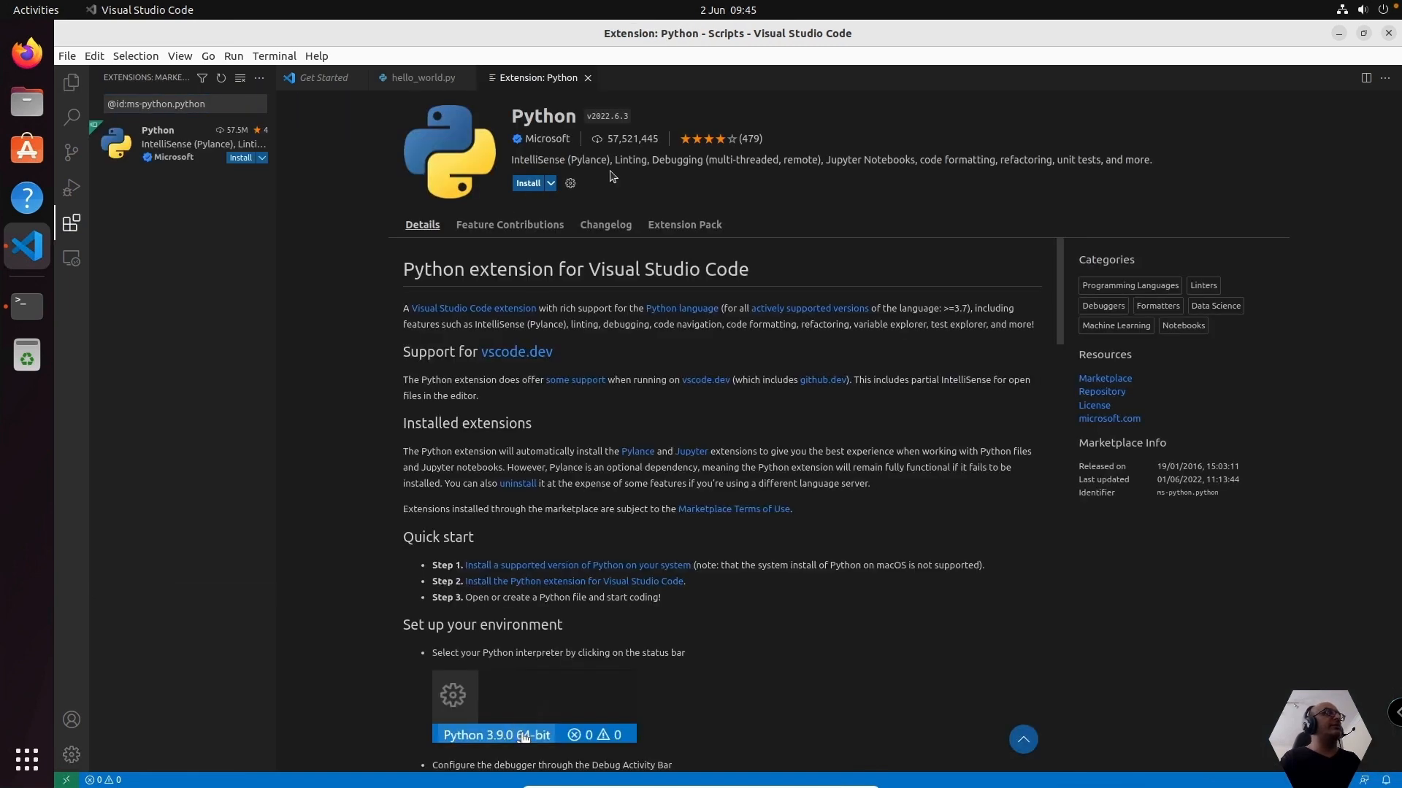
pyautogui.click(528, 183)
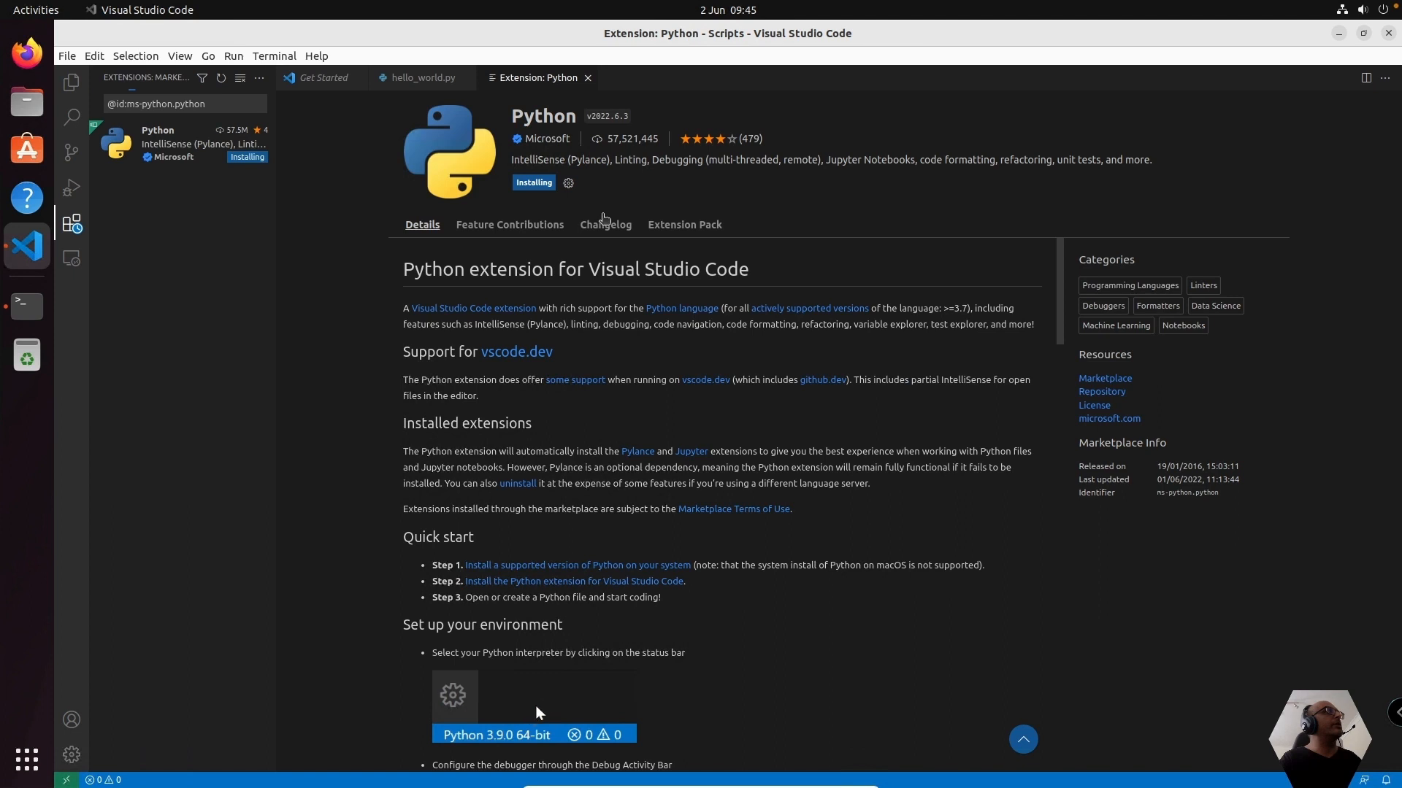
pyautogui.click(71, 83)
pyautogui.click(168, 117)
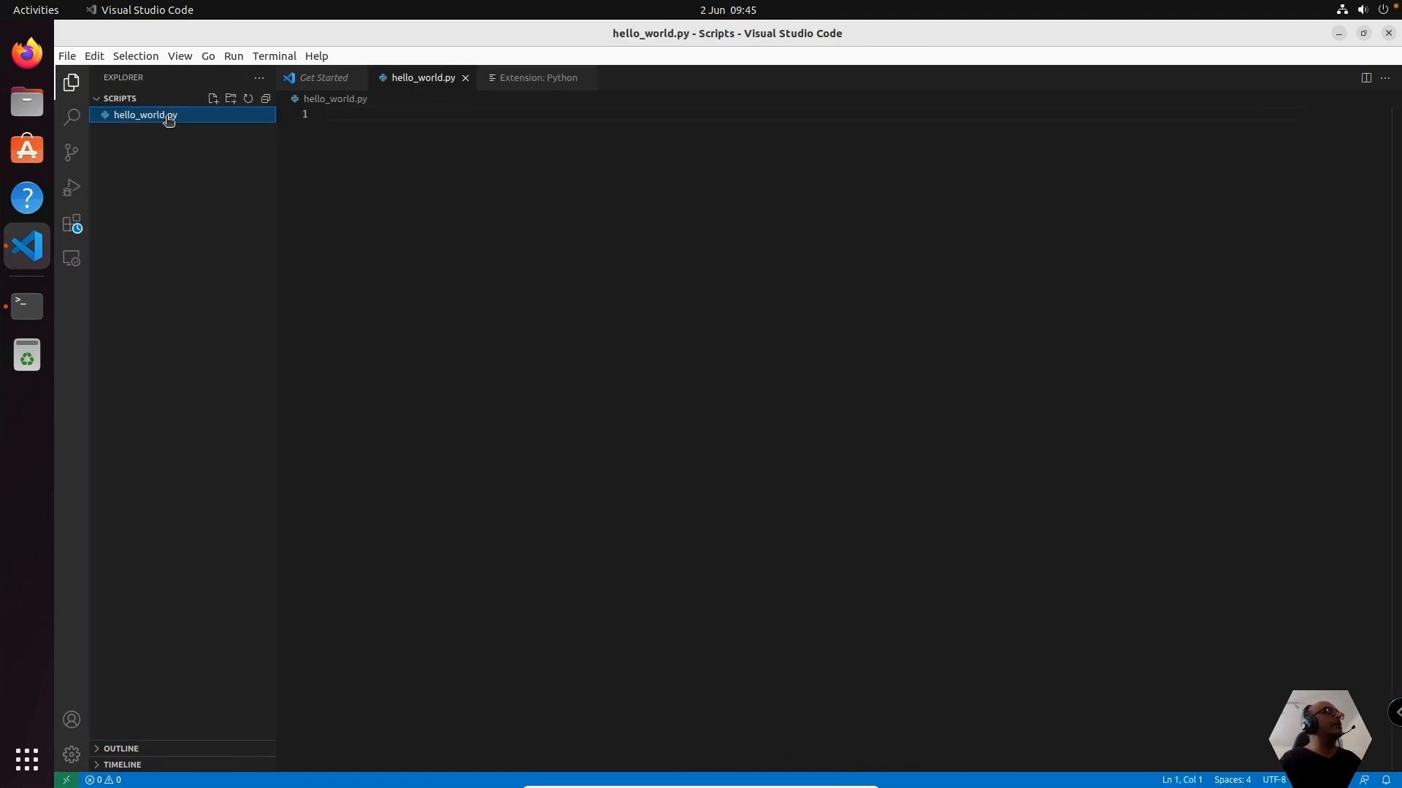
pyautogui.click(504, 157)
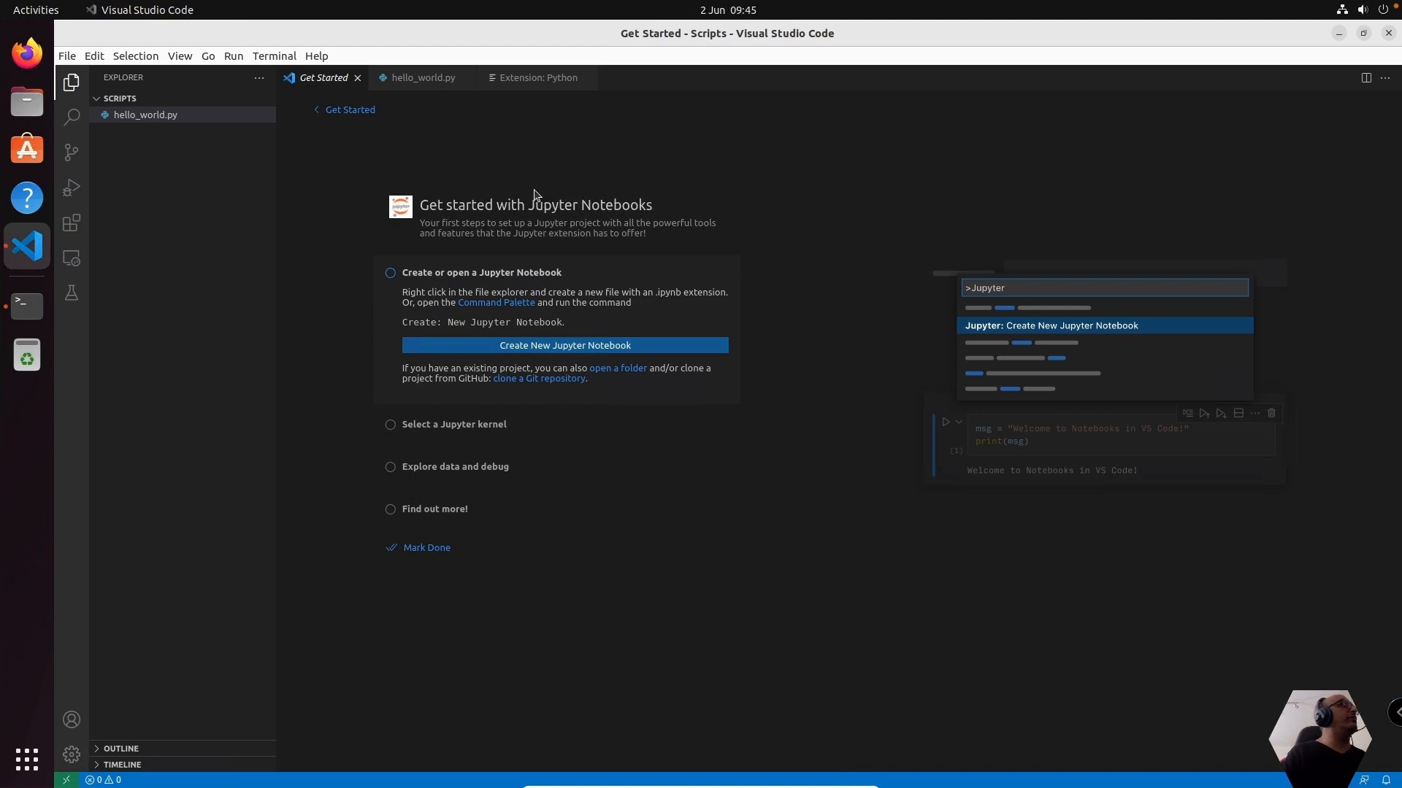
pyautogui.click(159, 119)
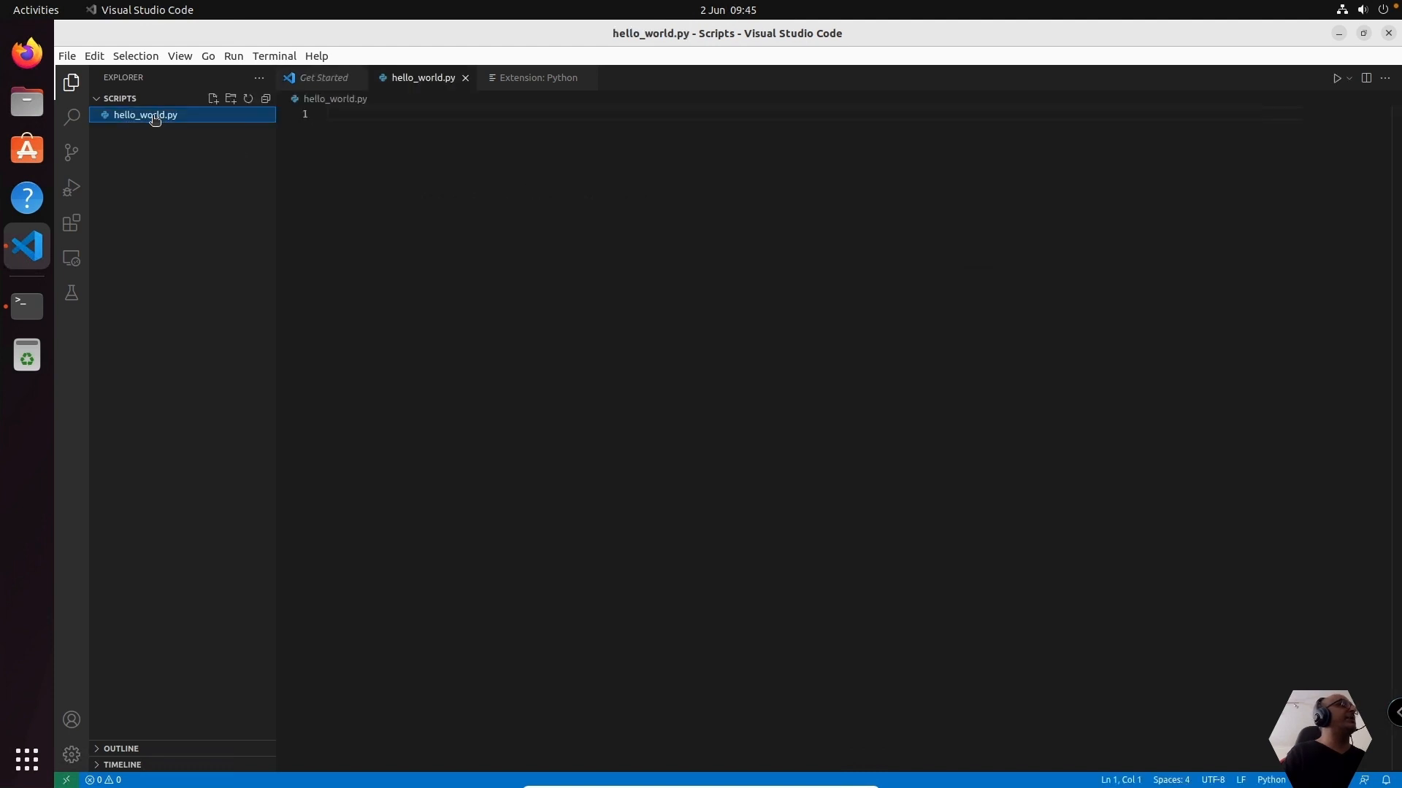
# Write the line print("Hello World") in hello_world.py
pyautogui.click(391, 112)
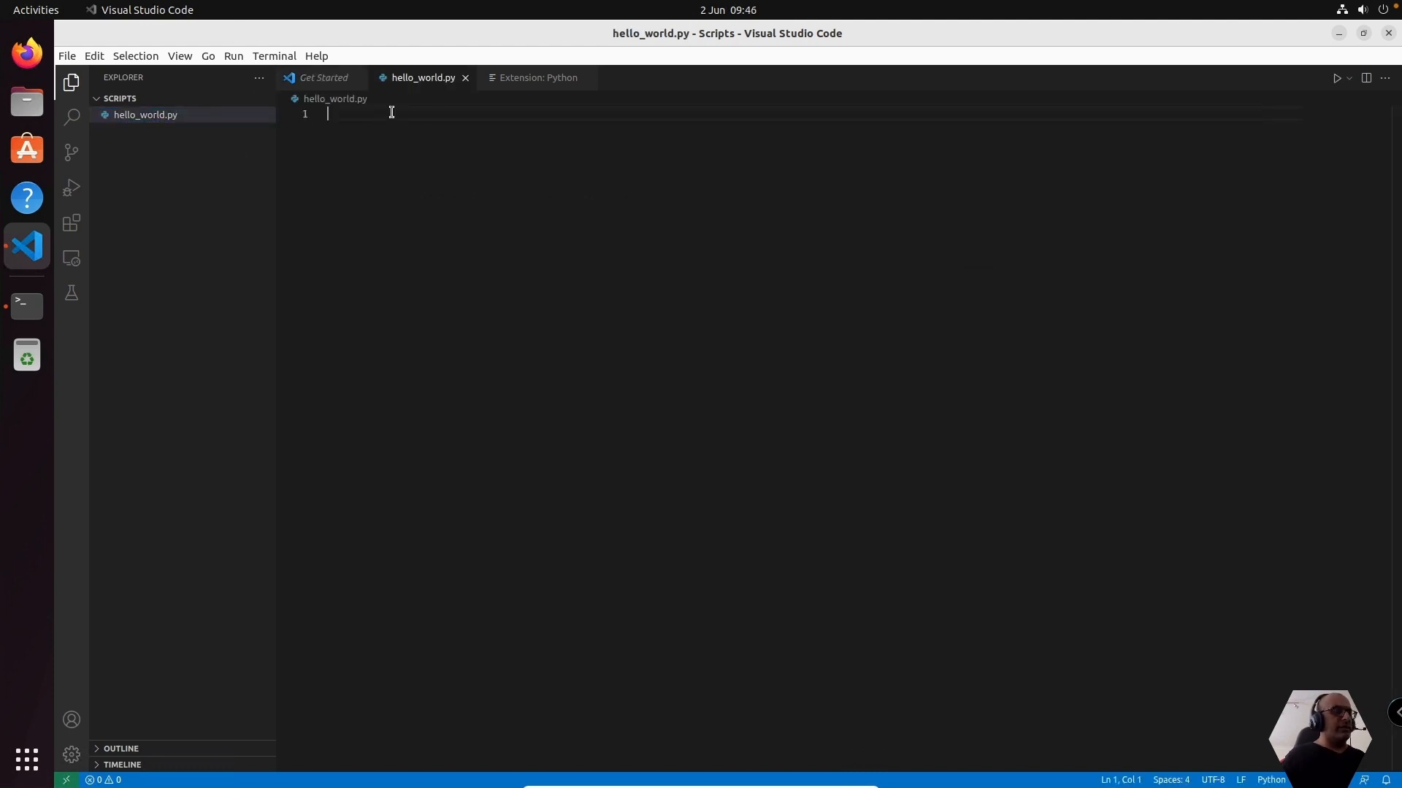
pyautogui.write('print')
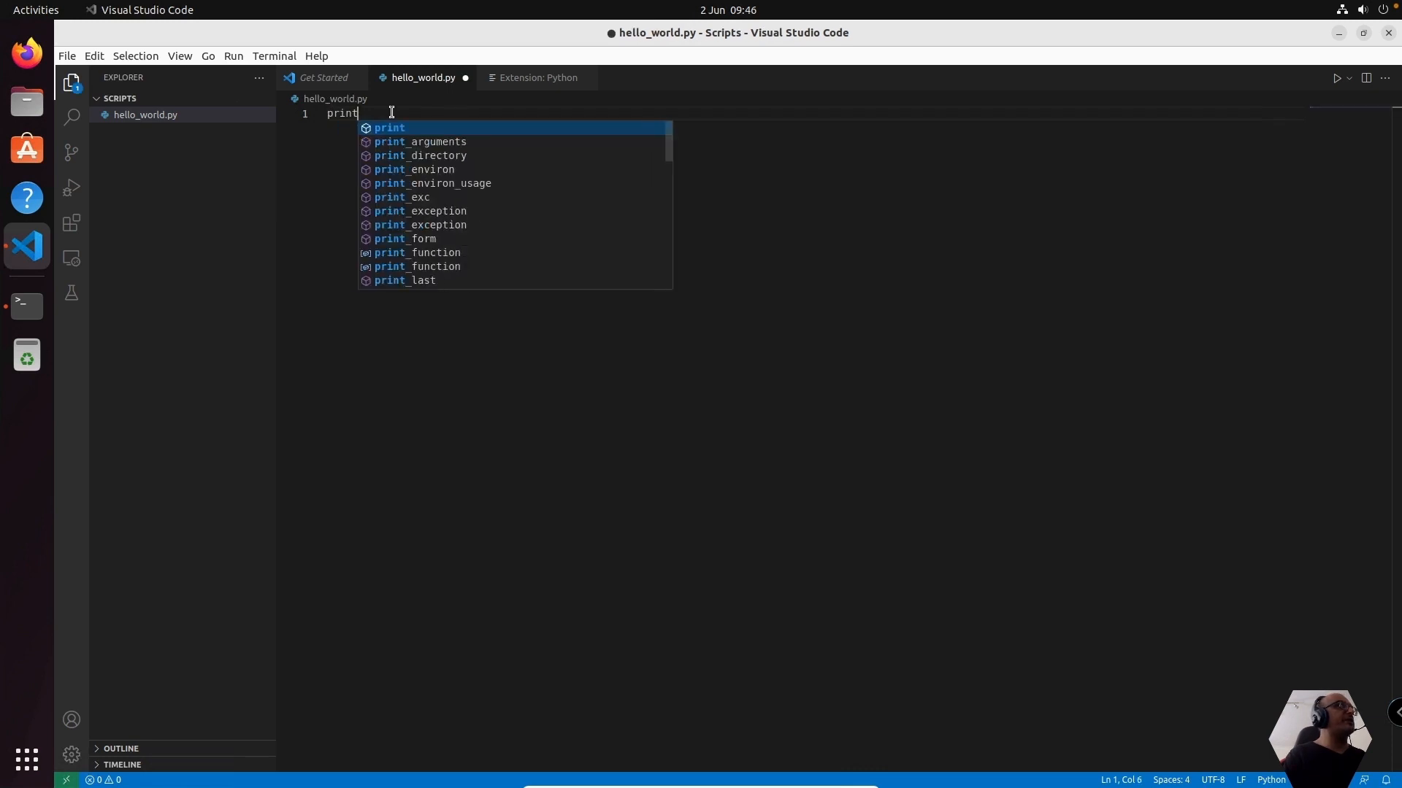
pyautogui.write('("')
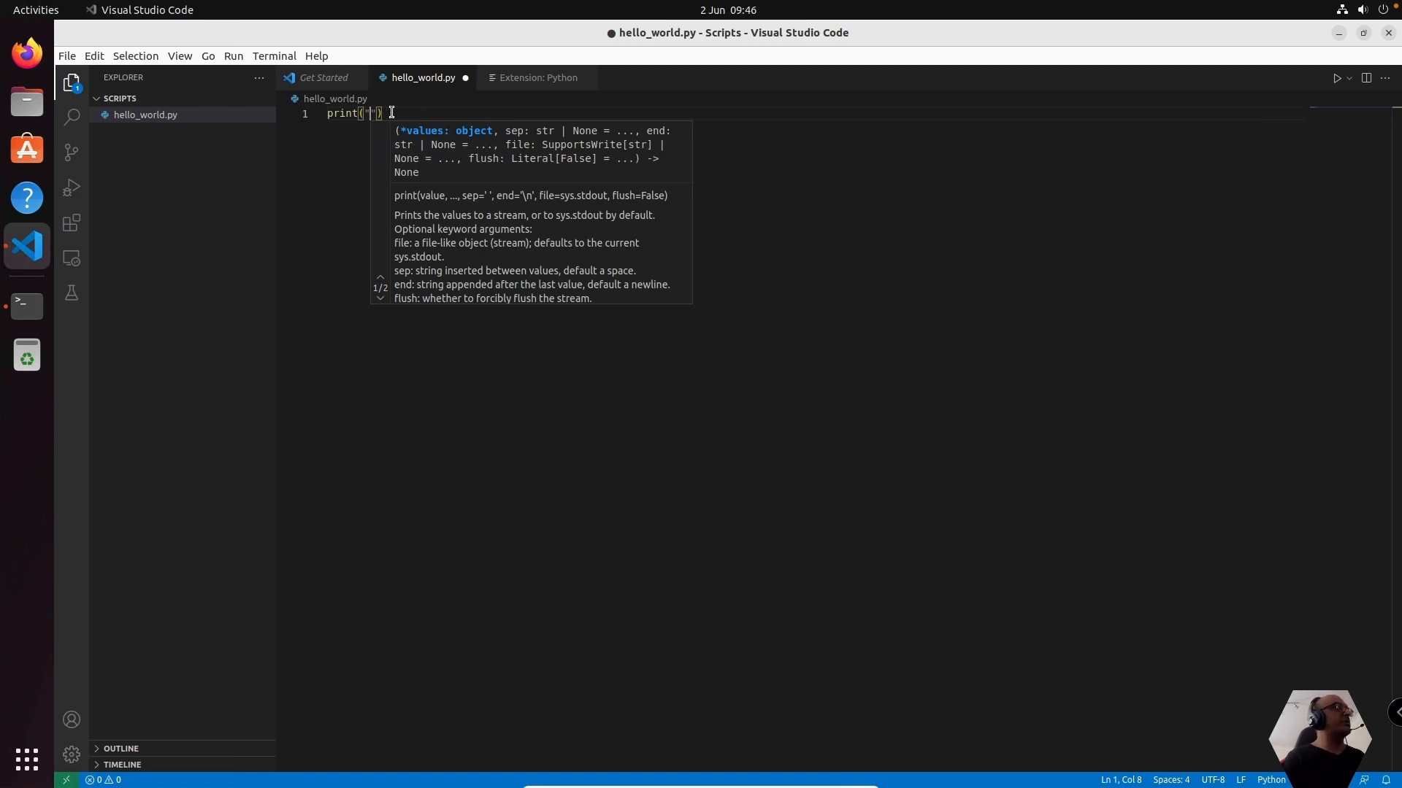
pyautogui.write('Hello ')
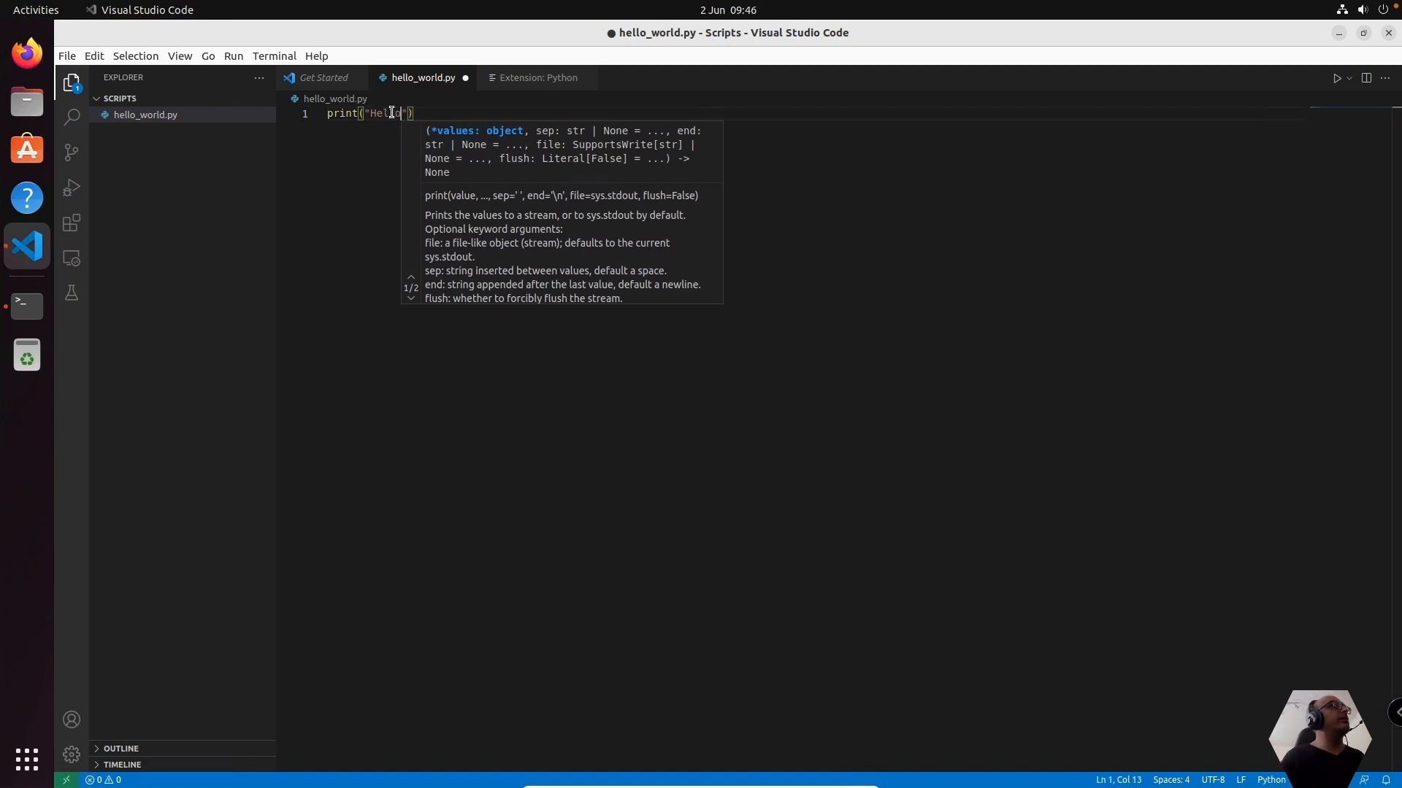
pyautogui.write('World')
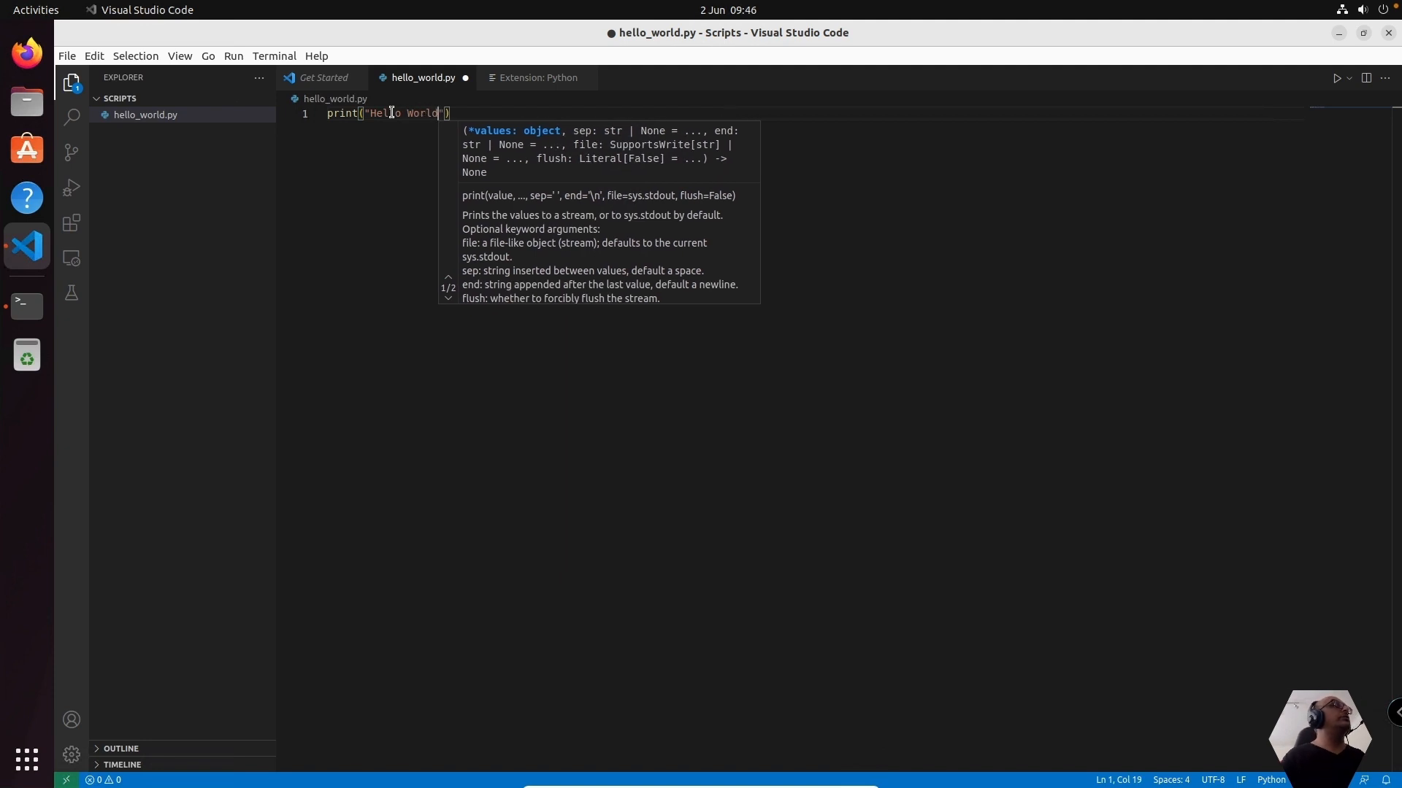
pyautogui.click(390, 139)
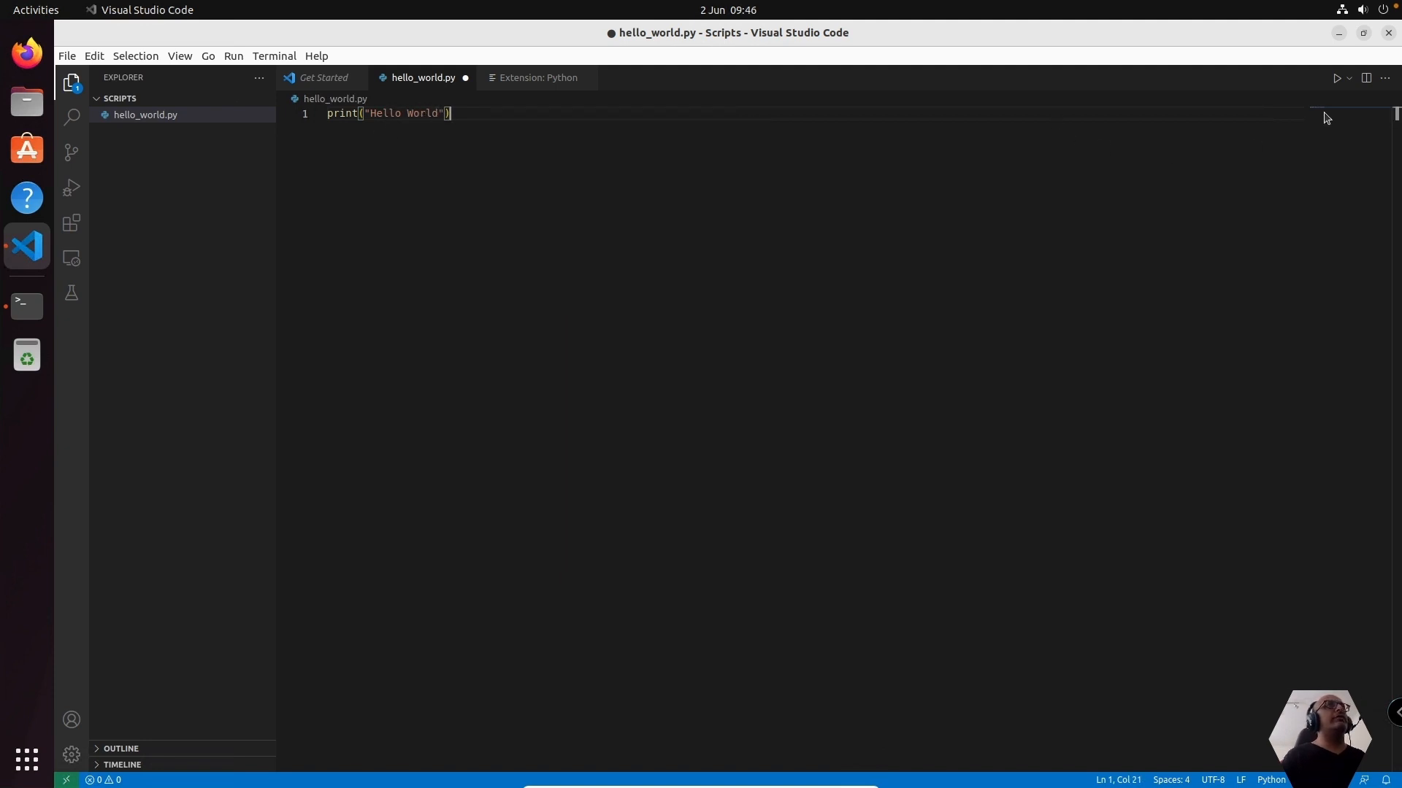
# Run the hello_world.py script in the integrated terminal and return to the code editor
pyautogui.click(1334, 79)
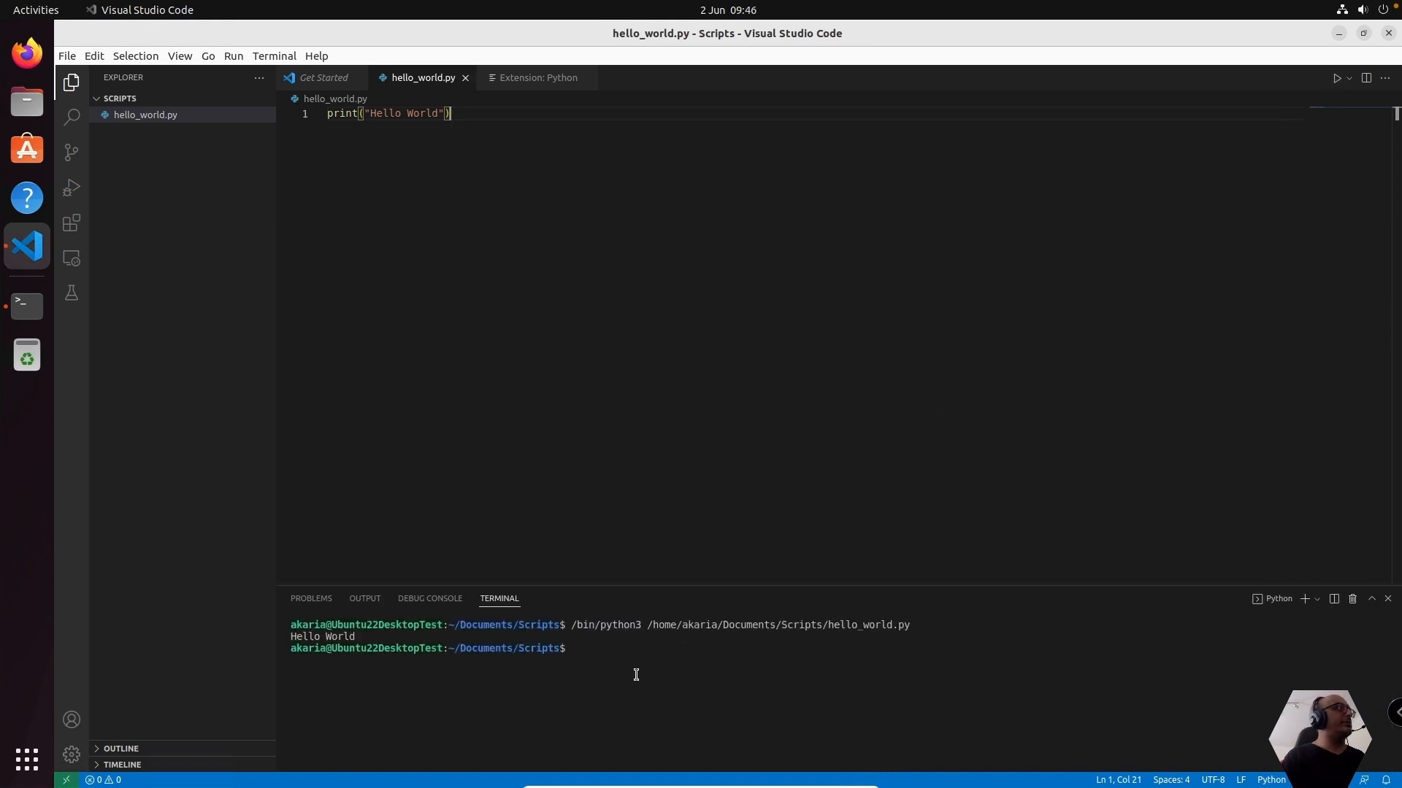
pyautogui.click(544, 250)
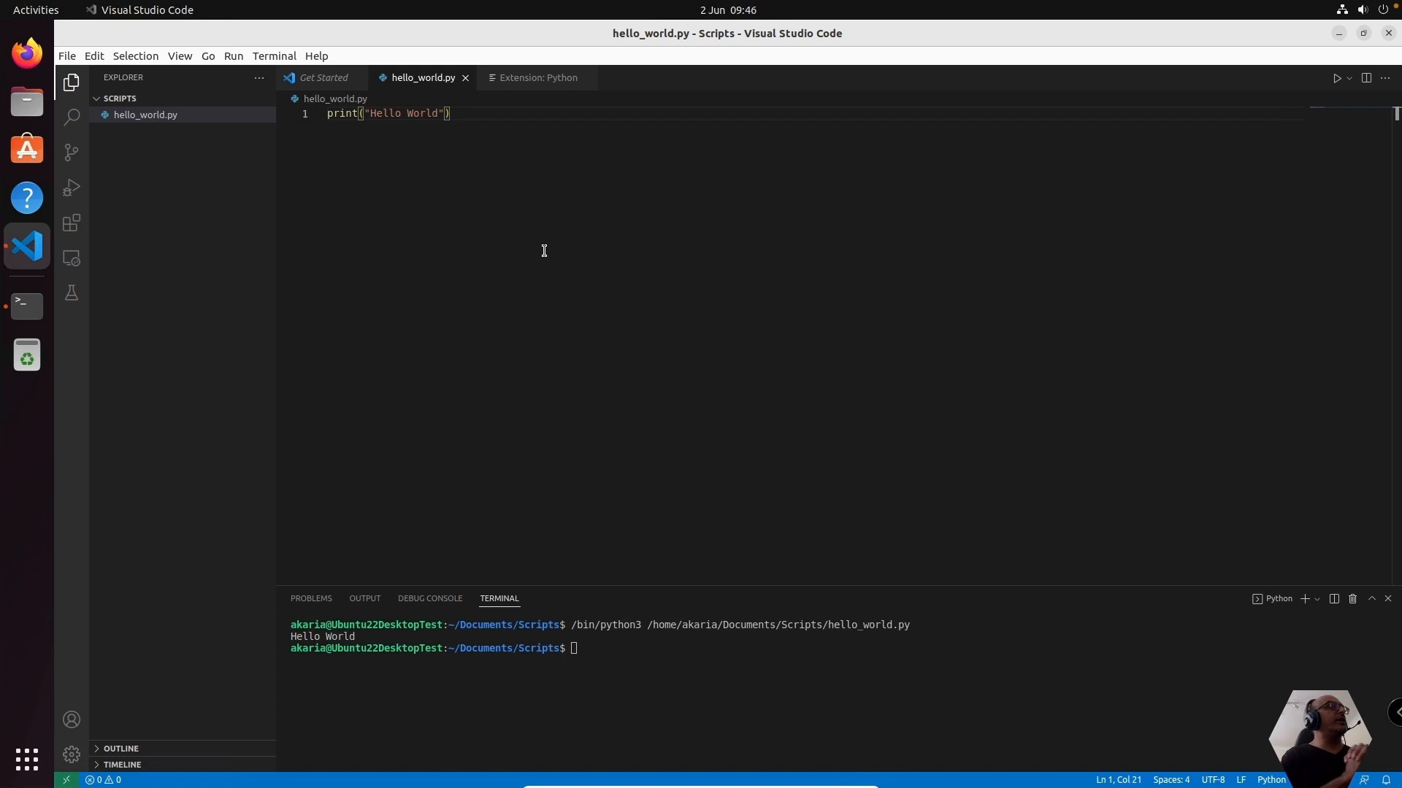